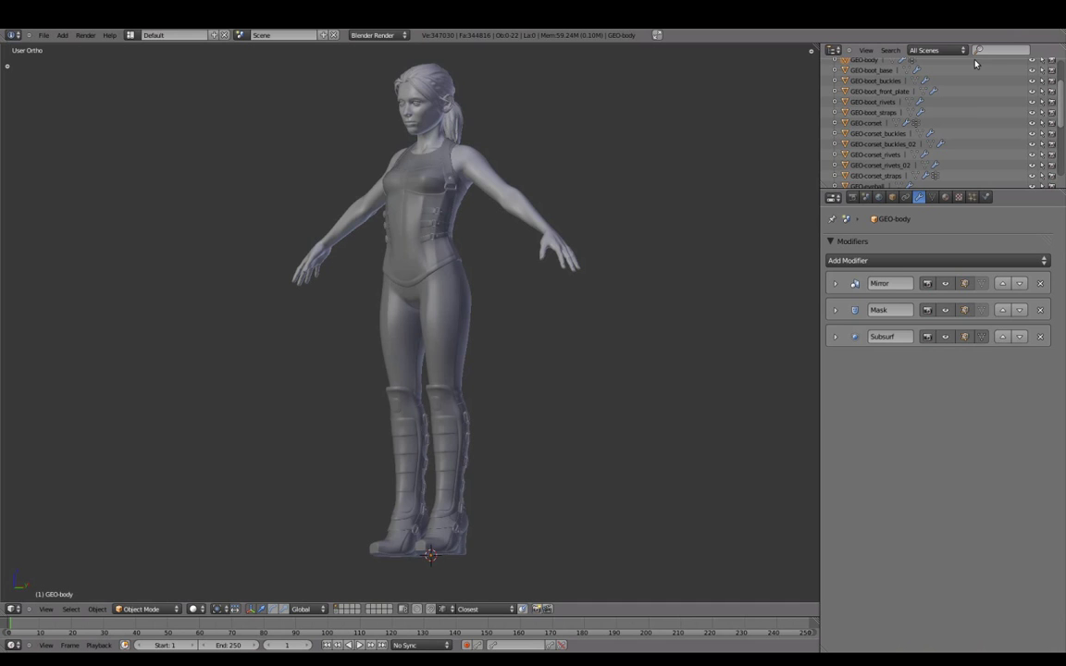
Join the boot buckles and rivets into one object named GEO-boot_details.
left_click(885, 101)
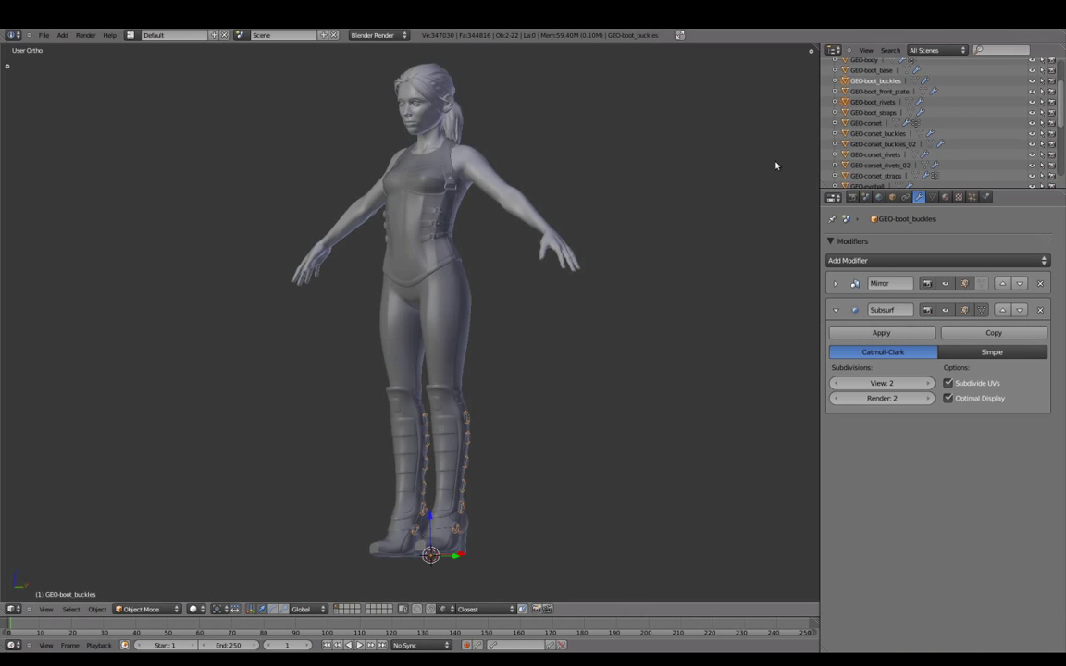
key("KP_Divide")
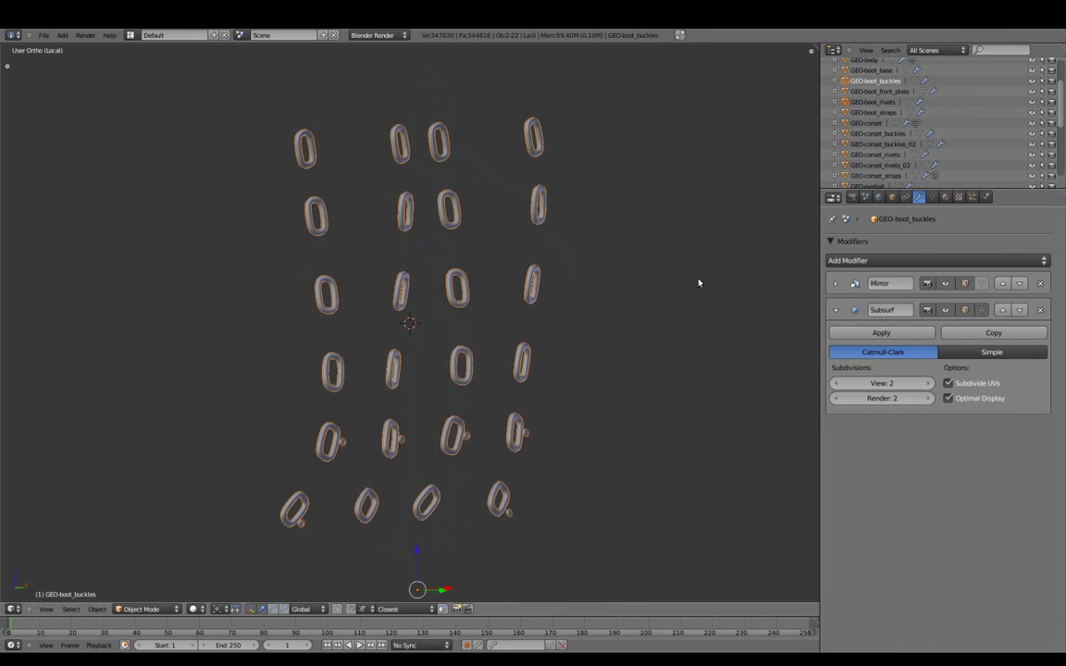
key("z")
key("Delete")
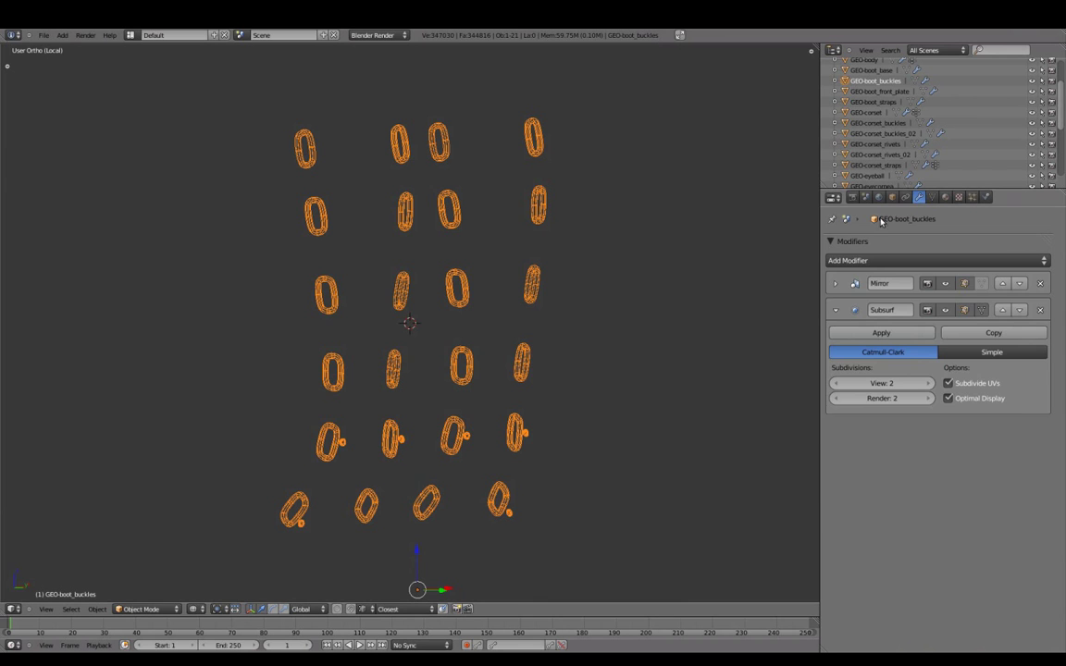
left_click(892, 197)
type("GEO-boot_details")
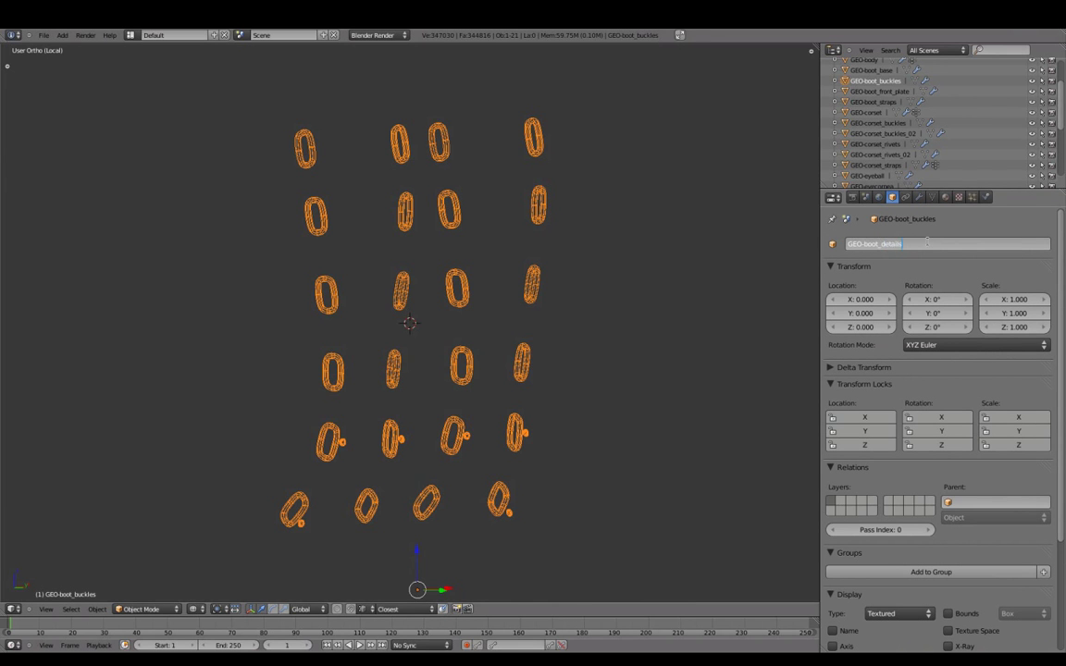
key("Return")
Hide the Mirror modifier's copy of GEO-boot_details in the viewport.
key("Tab")
mouse_move(595, 357)
middle_mouse_down()
mouse_move(572, 362)
mouse_move(568, 342)
middle_mouse_up()
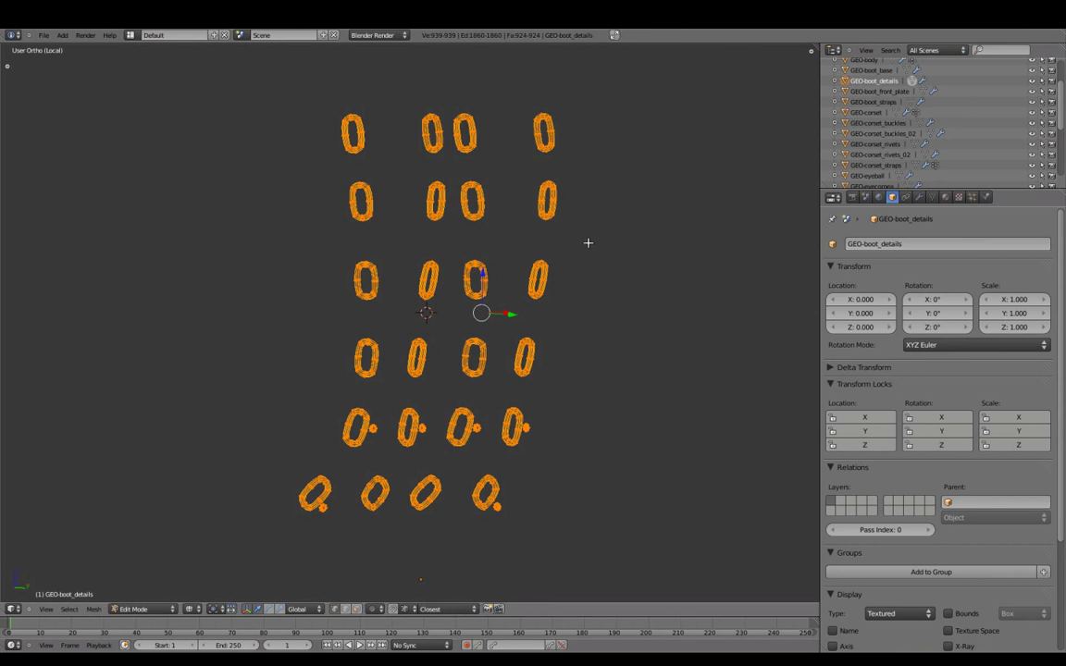
key("Tab")
left_click(919, 197)
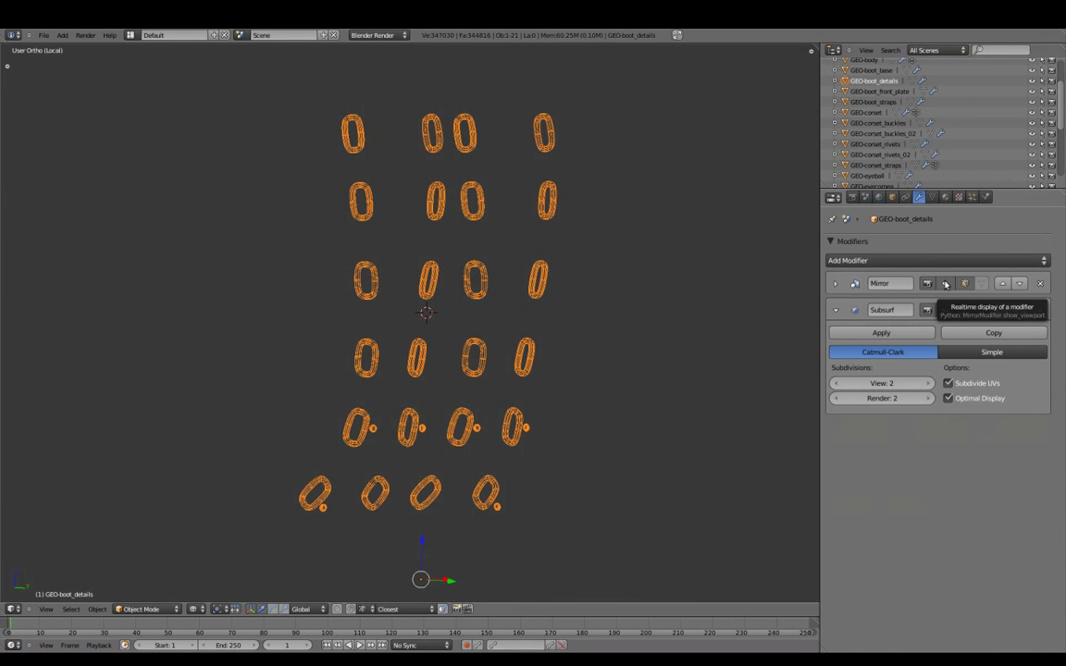
left_click(945, 284)
mouse_move(597, 508)
middle_mouse_down("shift")
mouse_move(563, 331)
mouse_move(337, 424)
mouse_move(377, 321)
mouse_move(362, 302)
mouse_move(488, 300)
mouse_move(409, 441)
mouse_move(514, 325)
mouse_move(429, 302)
middle_mouse_up("shift")
Merge the overlapping vertices on the first ring part with Remove Doubles.
key("Tab")
key("KP_Decimal")
scroll(500, 328, "down", 3)
key("a")
scroll(376, 321, "up", 2)
key("a")
key("alt+m")
left_click(505, 309)
Select the small ring part, a lower ring part and an upper-left ring edge loop.
mouse_move(526, 314)
middle_mouse_down()
mouse_move(514, 243)
mouse_move(486, 357)
mouse_move(453, 407)
middle_mouse_up()
scroll(481, 403, "up", 4)
key("ctrl+l")
scroll(528, 373, "down", 3)
scroll(576, 351, "up", 4)
middle_click_drag(405, 318, 553, 312)
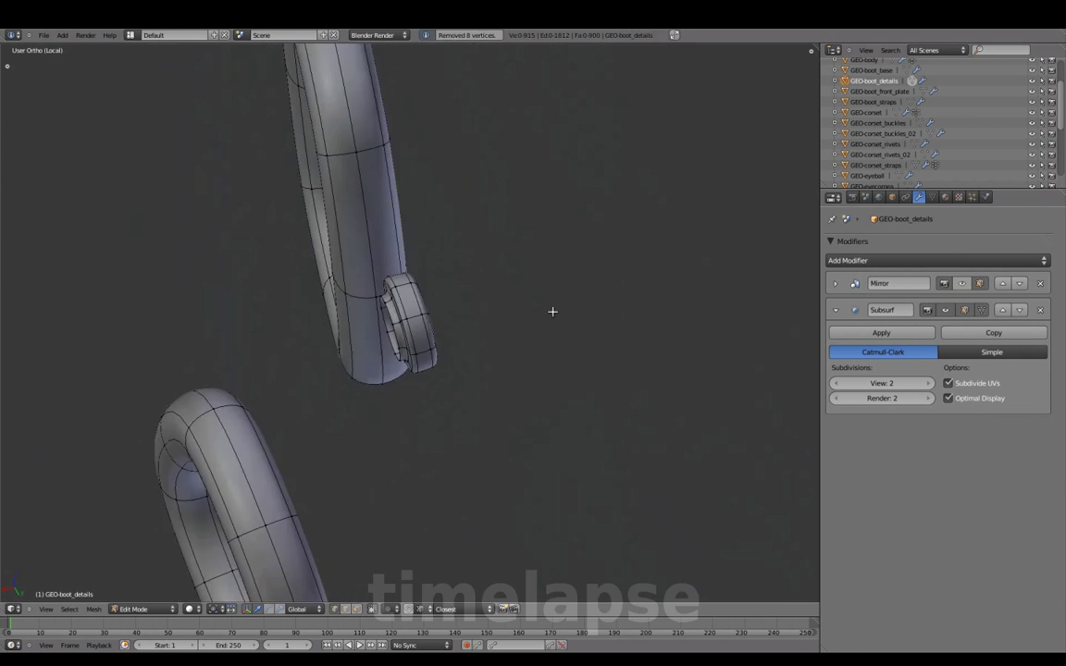
scroll(552, 312, "down", 4)
scroll(391, 407, "up", 4)
key("l")
mouse_move(390, 408)
middle_mouse_down()
mouse_move(459, 453)
mouse_move(519, 367)
middle_mouse_up()
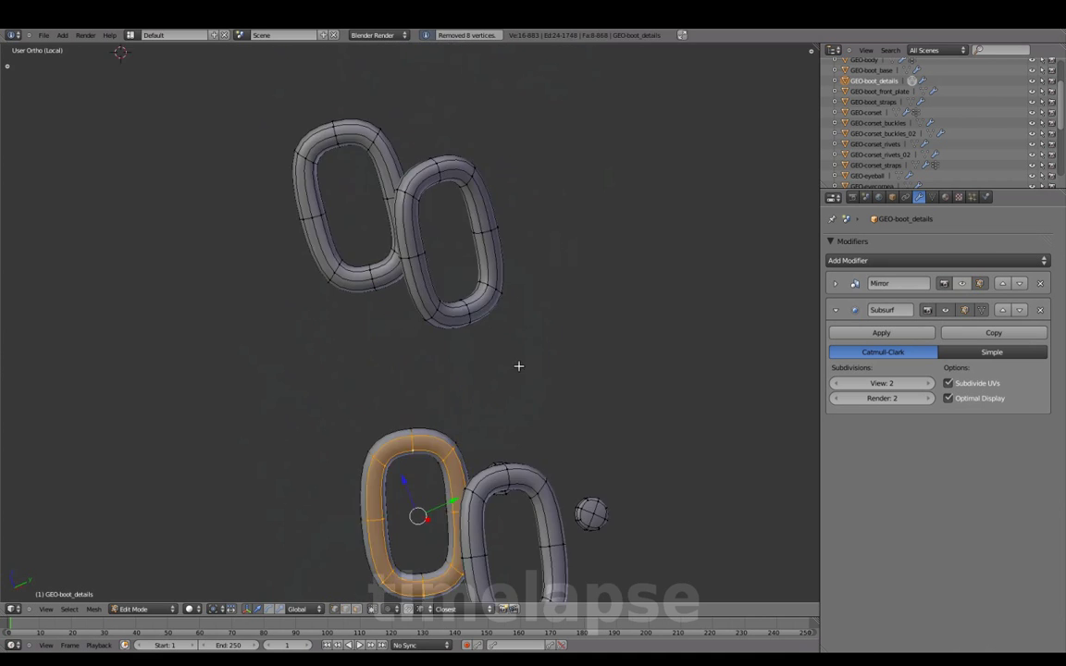
middle_click_drag(185, 364, 440, 190)
right_click(417, 310, "alt")
middle_click_drag(416, 309, 350, 245)
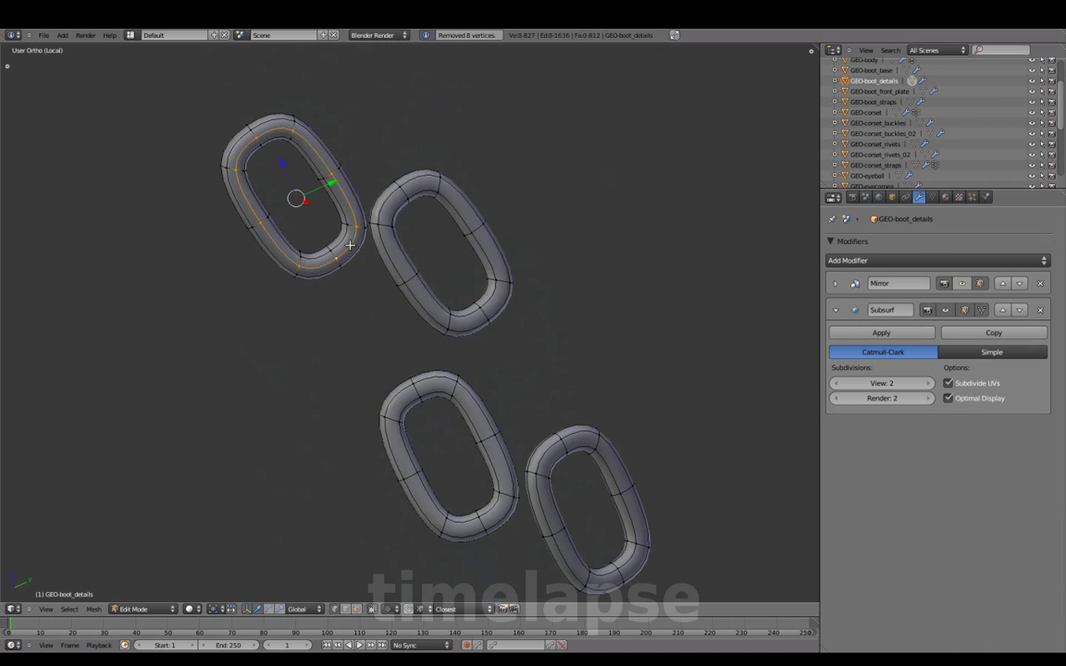
scroll(452, 433, "down", 4)
scroll(518, 171, "up", 4)
mouse_move(518, 171)
middle_mouse_down()
mouse_move(435, 352)
mouse_move(509, 224)
mouse_move(537, 328)
mouse_move(581, 329)
middle_mouse_up()
Check all six rows of rings, then leave Edit Mode and the isolated view.
key("Tab")
scroll(497, 341, "down", 3)
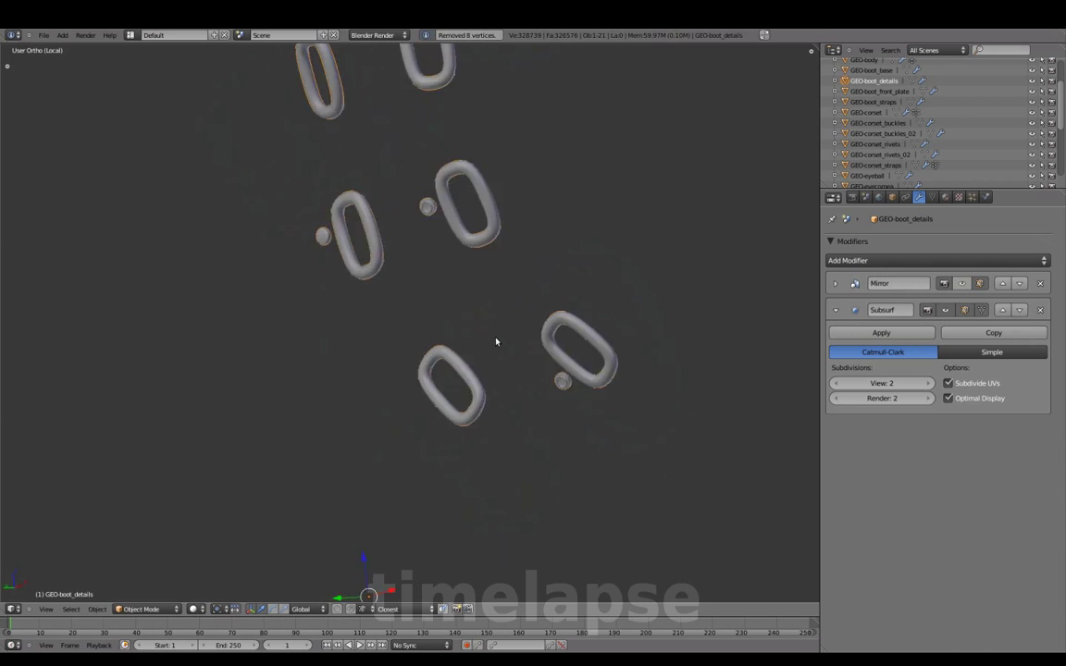
middle_click_drag(496, 341, 500, 278)
scroll(500, 277, "down", 3)
key("Tab")
key("a")
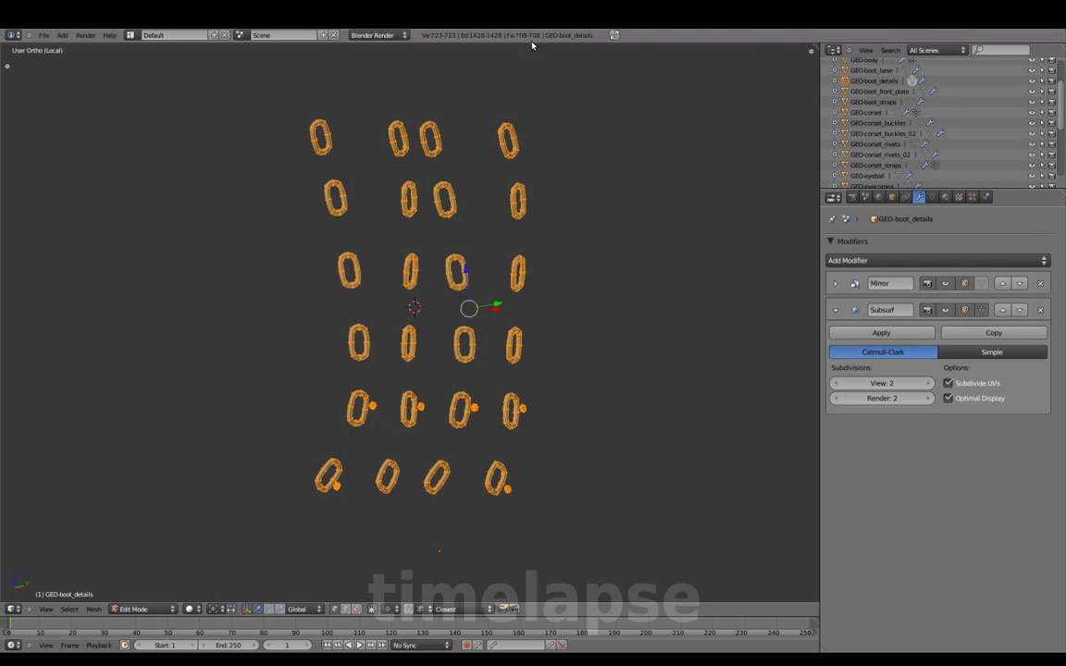
key("Tab")
key("KP_Divide")
Join the corset buckles and rivets into one object named GEO-corset_details.
left_click(889, 144)
left_click(888, 154)
key("KP_Divide")
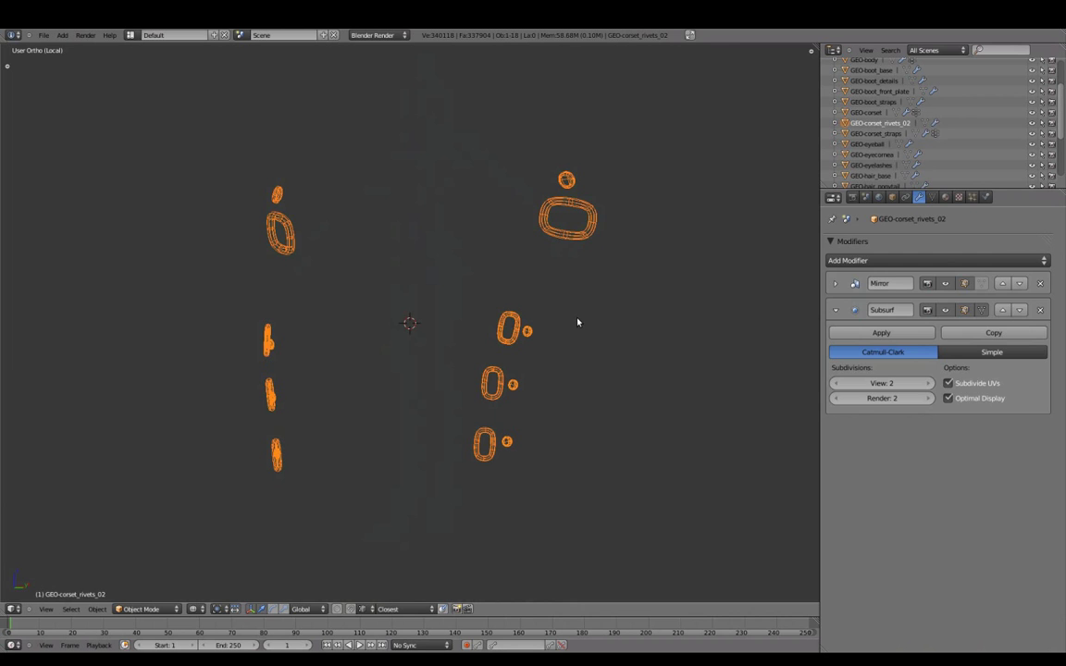
left_click(894, 197)
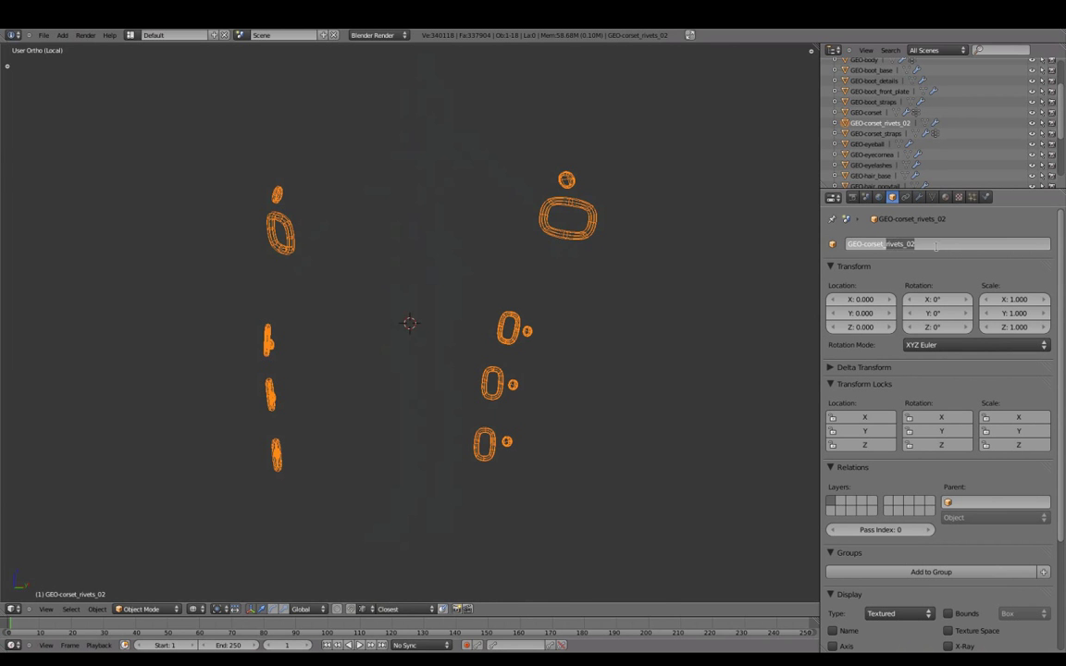
type("detail")
key("Return")
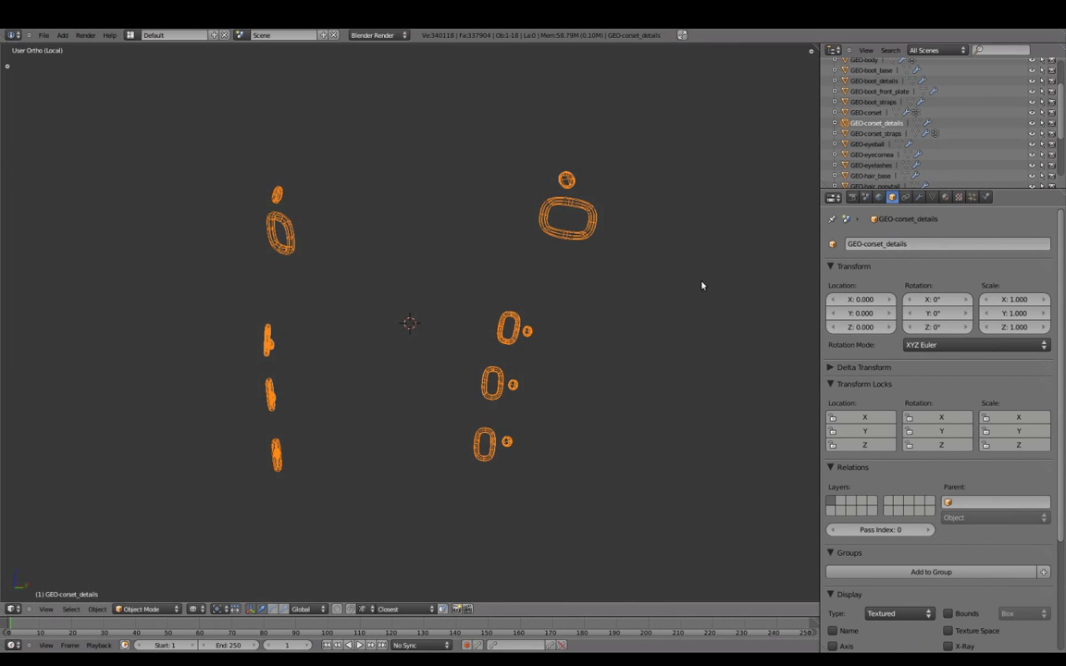
Hide the Mirror modifier's copy of GEO-corset_details in the viewport.
middle_click_drag(663, 279, 635, 258, "shift")
left_click(919, 198)
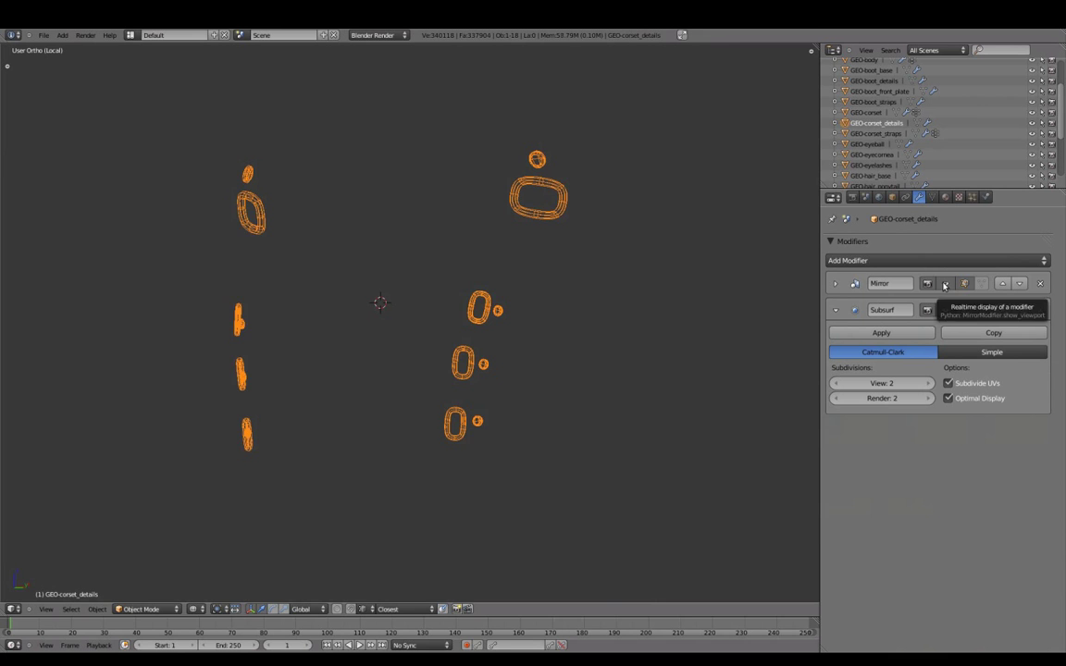
left_click(962, 284)
Merge the overlapping vertices on the first corset ring.
key("Tab")
key("a")
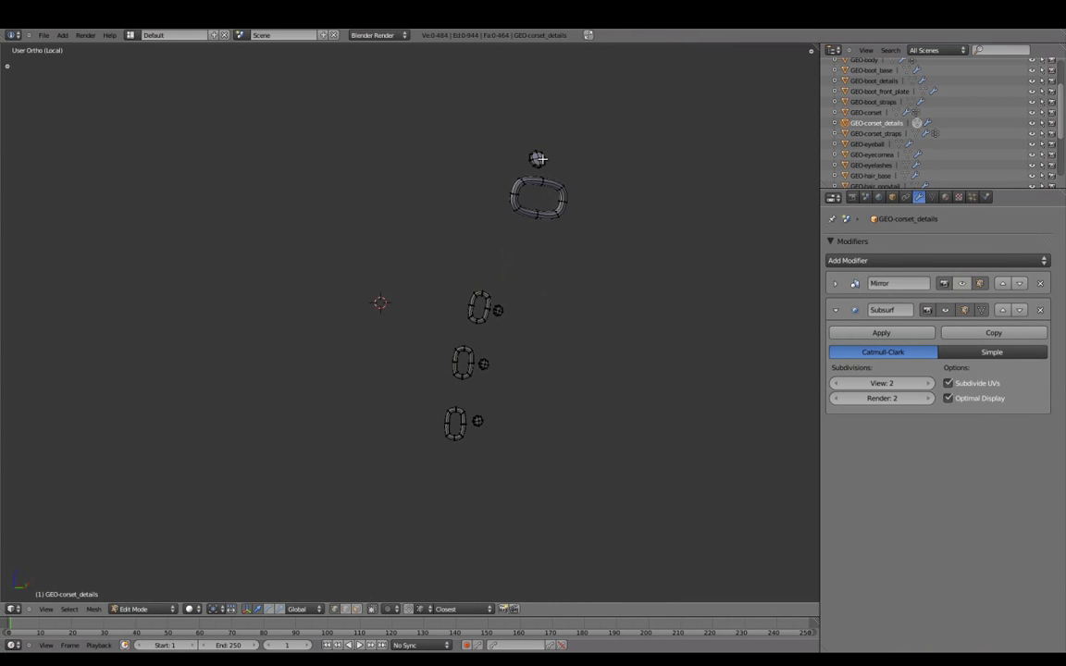
key("KP_Decimal")
scroll(543, 157, "down", 3)
key("a")
mouse_move(543, 157)
middle_mouse_down()
mouse_move(357, 316)
mouse_move(404, 313)
mouse_move(524, 226)
mouse_move(517, 319)
mouse_move(307, 312)
mouse_move(507, 328)
mouse_move(418, 315)
mouse_move(462, 305)
middle_mouse_up()
key("l")
key("w")
left_click(430, 320)
Remove the overlapping vertices on another linked corset ring.
key("a")
key("l")
key("w")
left_click(561, 303)
scroll(566, 330, "down", 3)
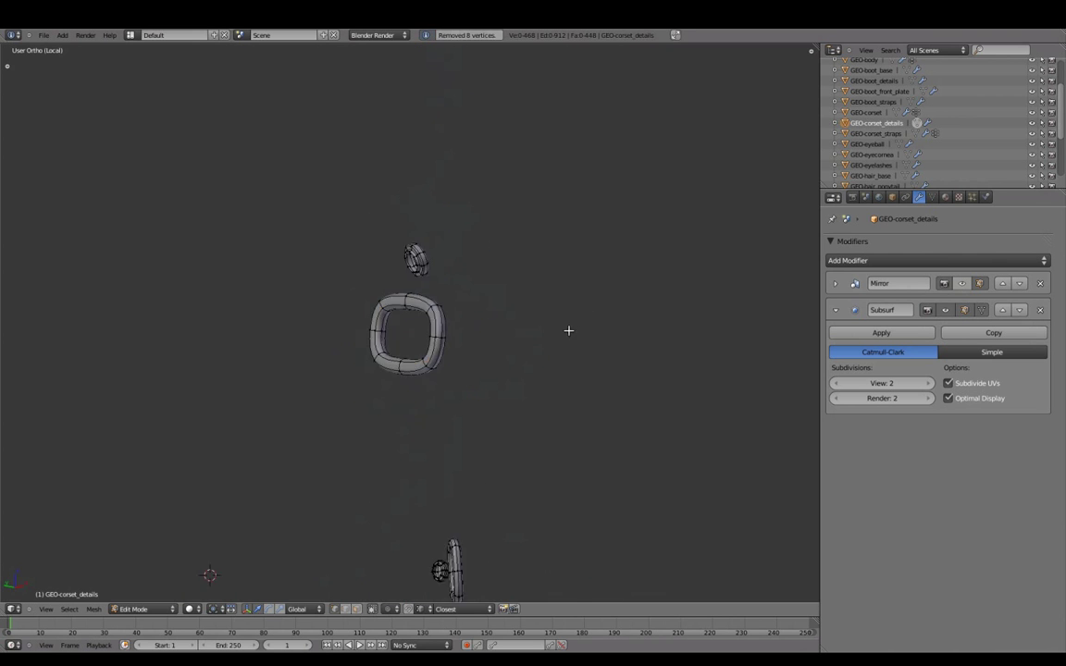
middle_click_drag(567, 331, 506, 290)
Delete the extra edge loop on a ring's disc, leaving 396 vertices, and exit Edit Mode.
key("l")
key("KP_Decimal")
key("a")
mouse_move(353, 313)
middle_mouse_down()
mouse_move(490, 409)
mouse_move(519, 412)
middle_mouse_up()
scroll(518, 413, "down", 4)
key("x")
left_click(519, 295)
scroll(518, 294, "down", 2)
key("x")
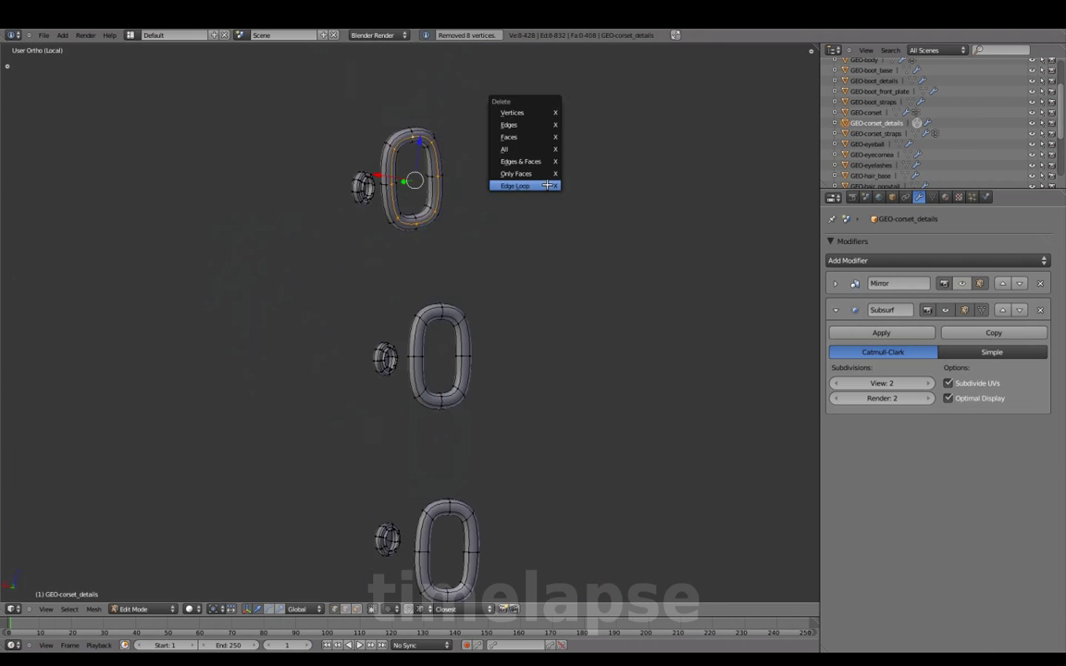
left_click(552, 199)
key("Tab")
scroll(500, 345, "down", 3)
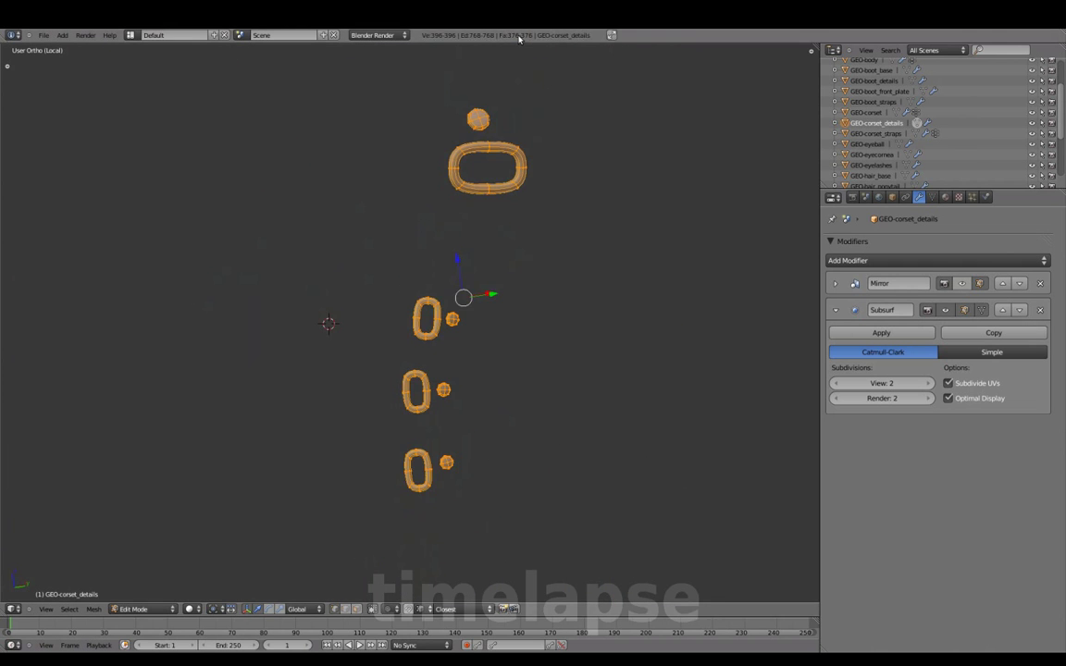
Bring back the whole character, then select and isolate the corset.
key("KP_Divide")
scroll(441, 241, "up", 4)
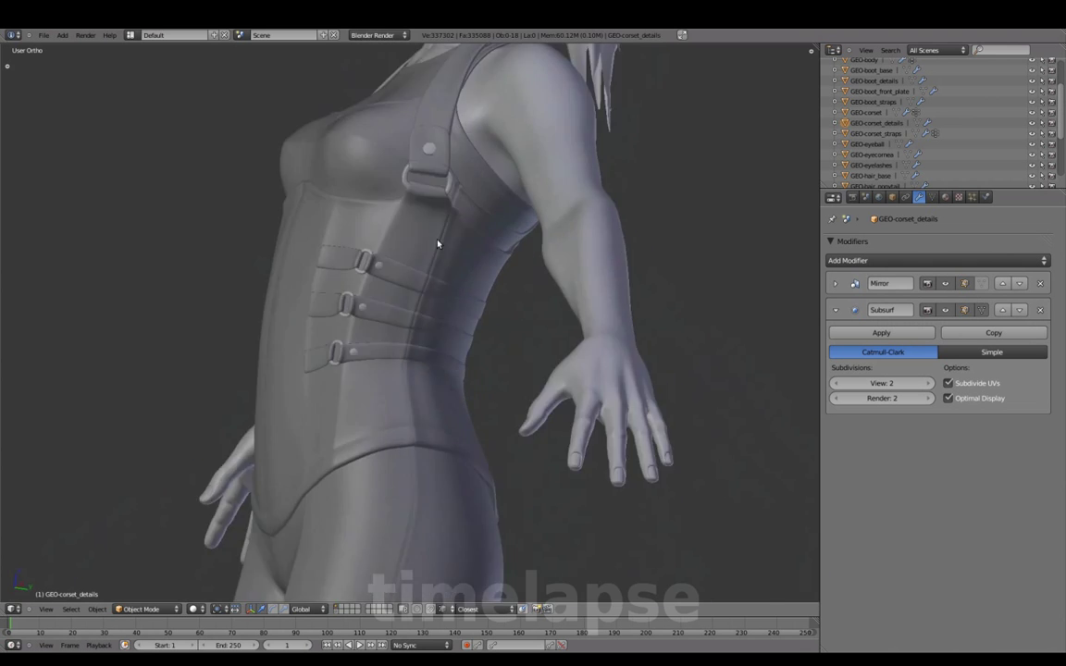
scroll(502, 374, "down", 3)
middle_click_drag(501, 374, 380, 333)
scroll(380, 333, "up", 4)
scroll(588, 287, "down", 5)
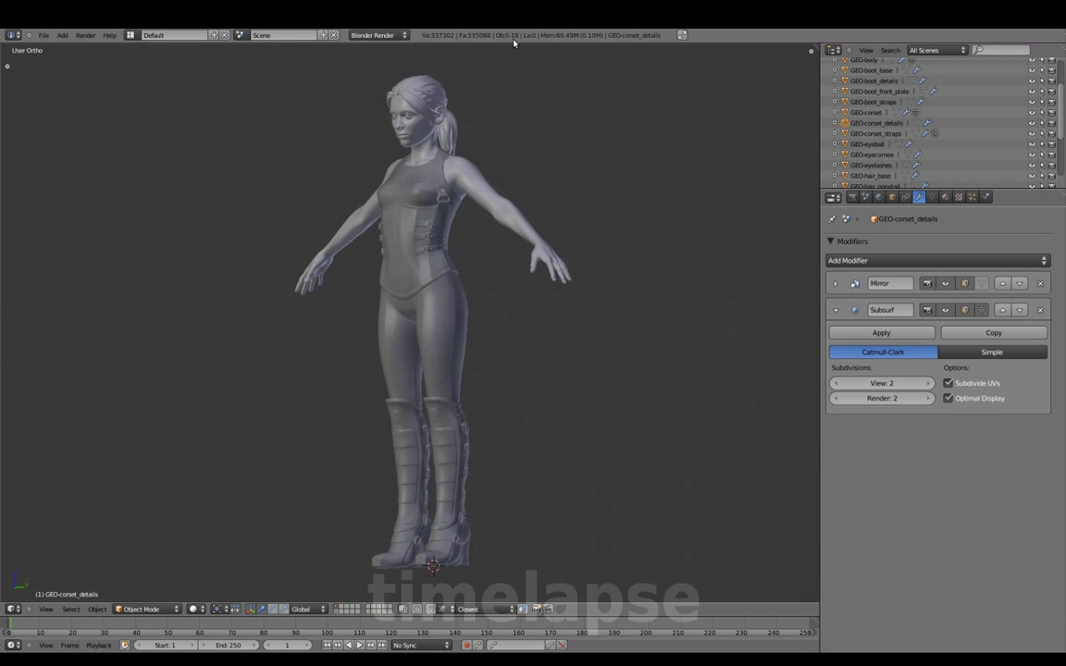
right_click(448, 266)
key("KP_Divide")
Select the face loop on the corset's strap tab and shrink it inward.
mouse_move(495, 317)
middle_mouse_down()
mouse_move(526, 374)
mouse_move(460, 399)
middle_mouse_up()
scroll(471, 405, "up", 2)
scroll(547, 447, "up", 3)
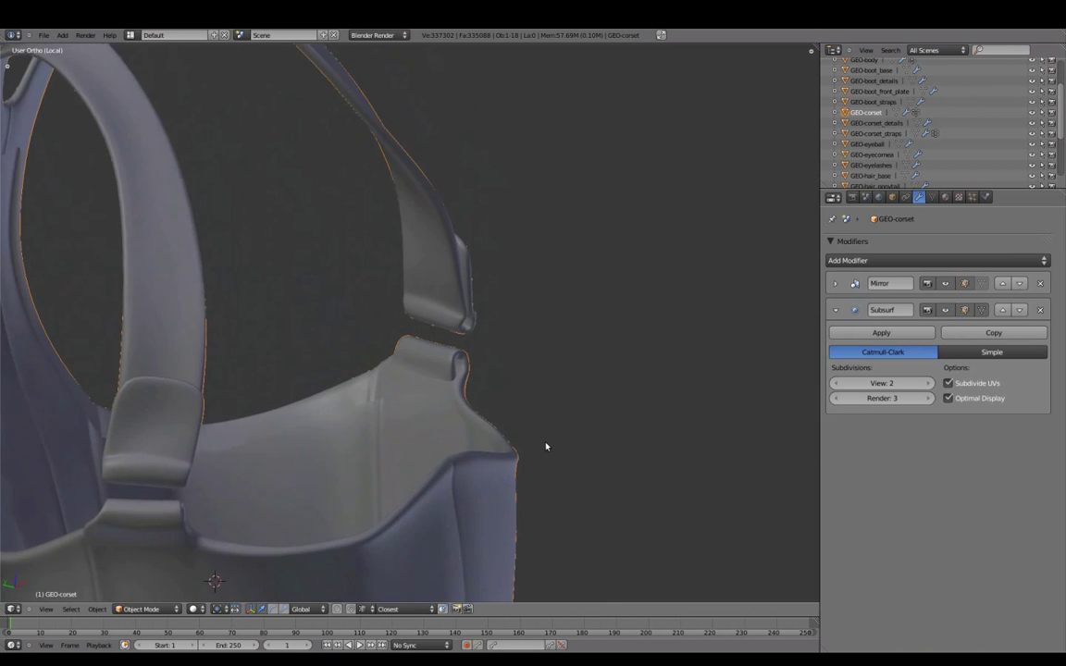
scroll(534, 451, "up", 3)
key("Tab")
scroll(534, 450, "down", 3)
key("a")
right_click(513, 358, "alt")
key("z")
key("e")
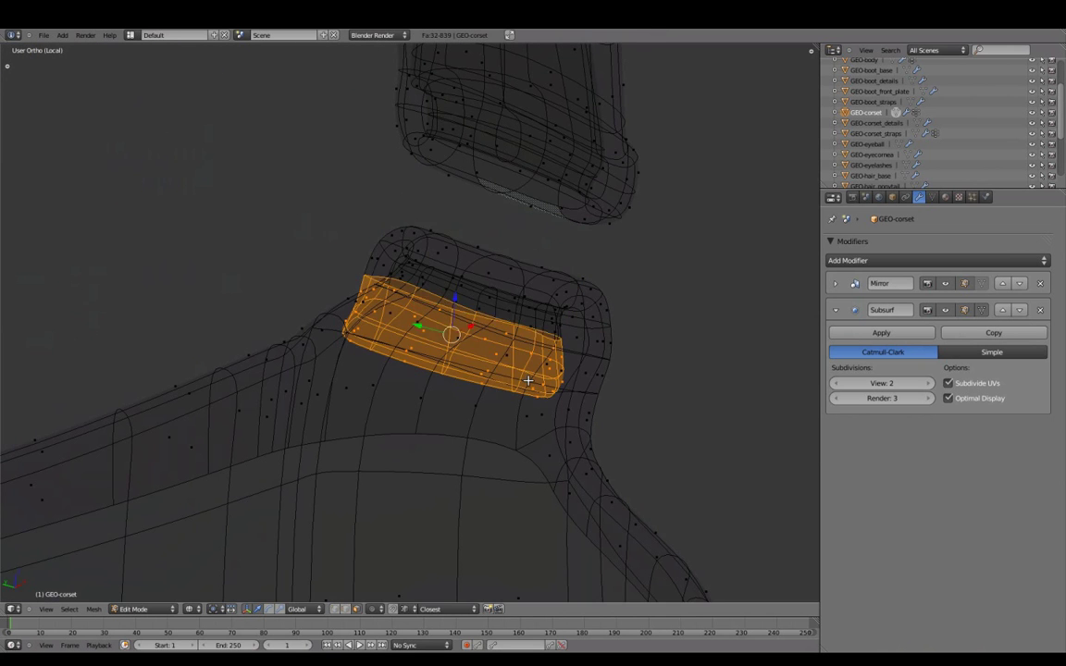
mouse_move(520, 455)
middle_mouse_down()
mouse_move(490, 405)
mouse_move(405, 354)
mouse_move(428, 359)
middle_mouse_up()
key("z")
Delete the 8 strap faces, leaving 831 faces, and show the whole character again.
key("z")
key("x")
left_click(692, 348)
key("ctrl+Tab")
left_click(488, 324)
key("z")
mouse_move(551, 364)
middle_mouse_down()
mouse_move(616, 355)
mouse_move(584, 382)
mouse_move(514, 362)
mouse_move(529, 391)
mouse_move(314, 357)
mouse_move(469, 322)
mouse_move(430, 374)
mouse_move(488, 358)
middle_mouse_up()
key("z")
key("z")
key("a")
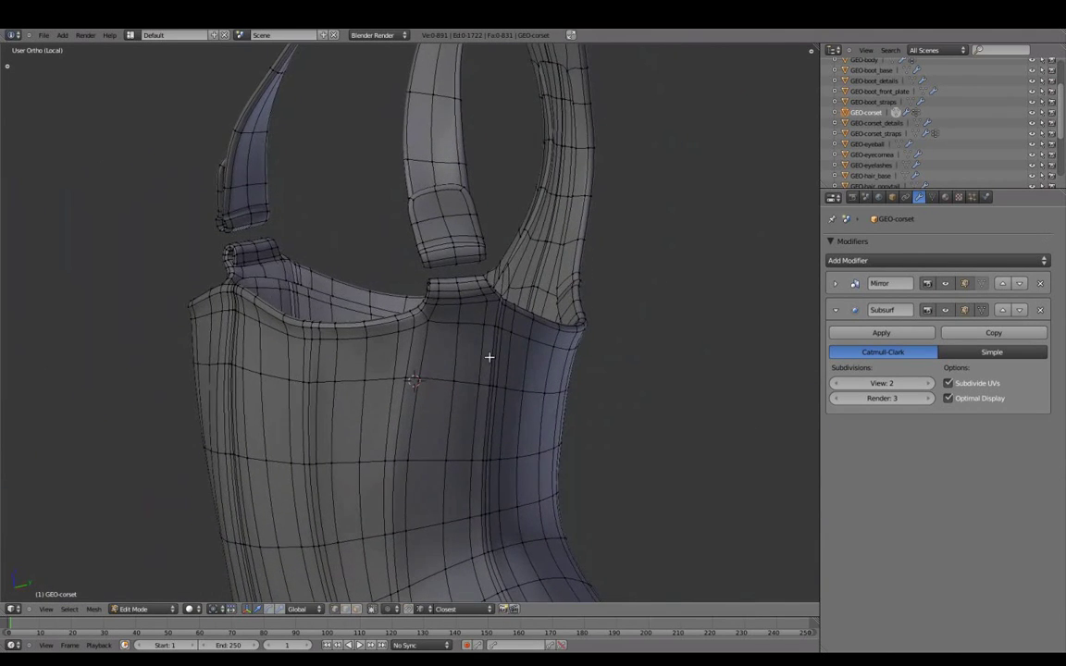
key("KP_Divide")
key("Tab")
middle_click_drag(545, 312, 558, 316, "shift")
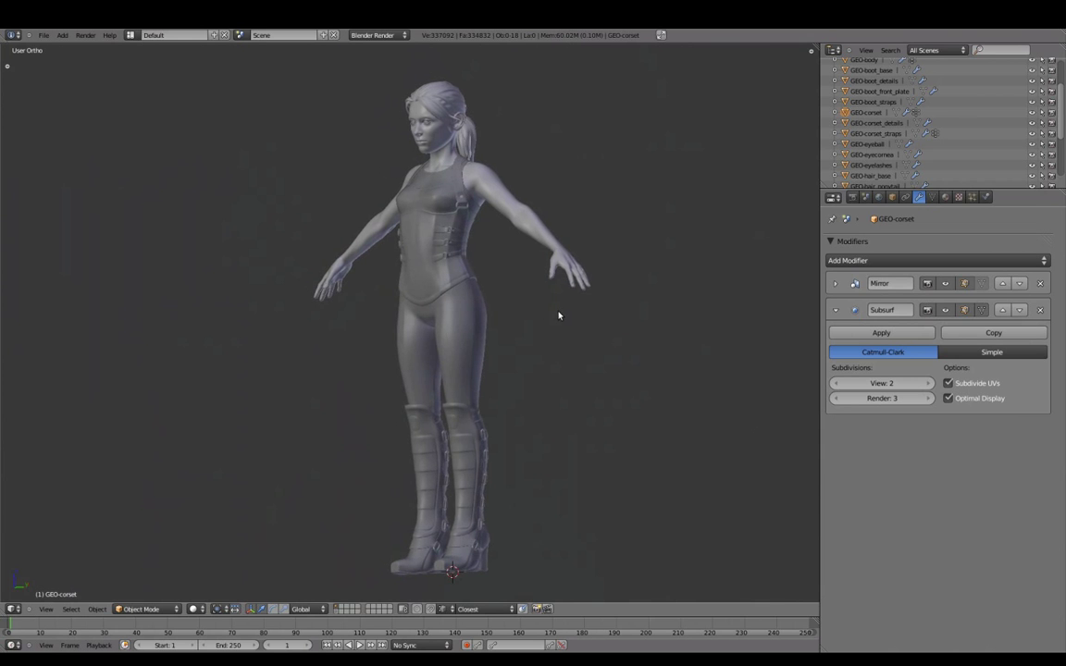
Set Subsurf render subdivisions to 2 on GEO-body, the boot objects and GEO-corset.
scroll(980, 122, "up", 3)
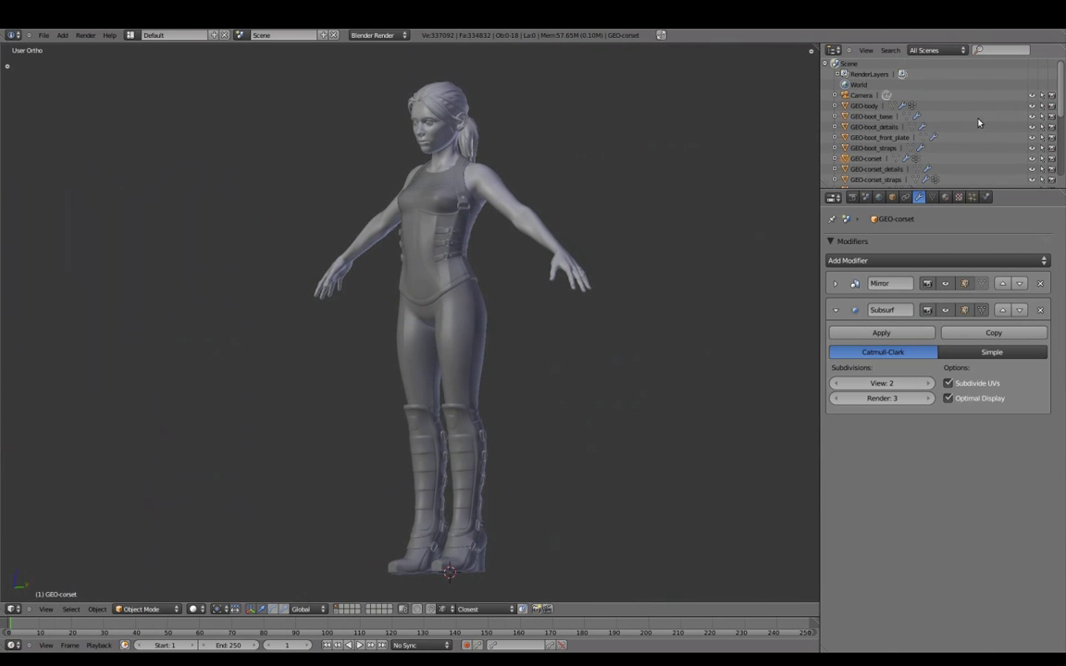
left_click(869, 107)
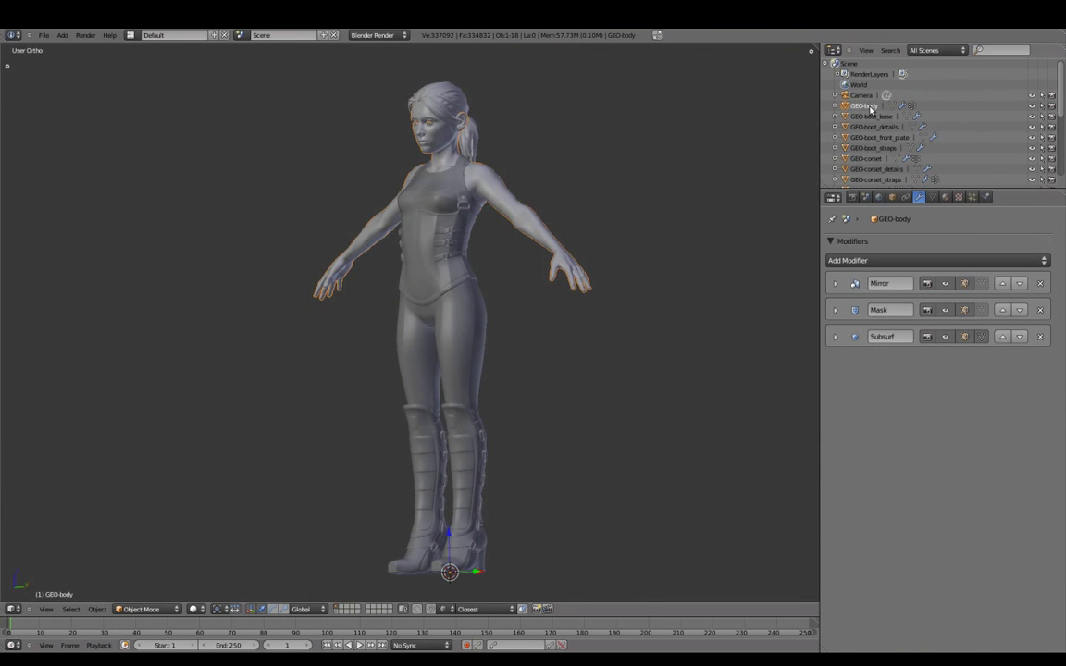
left_click(836, 338)
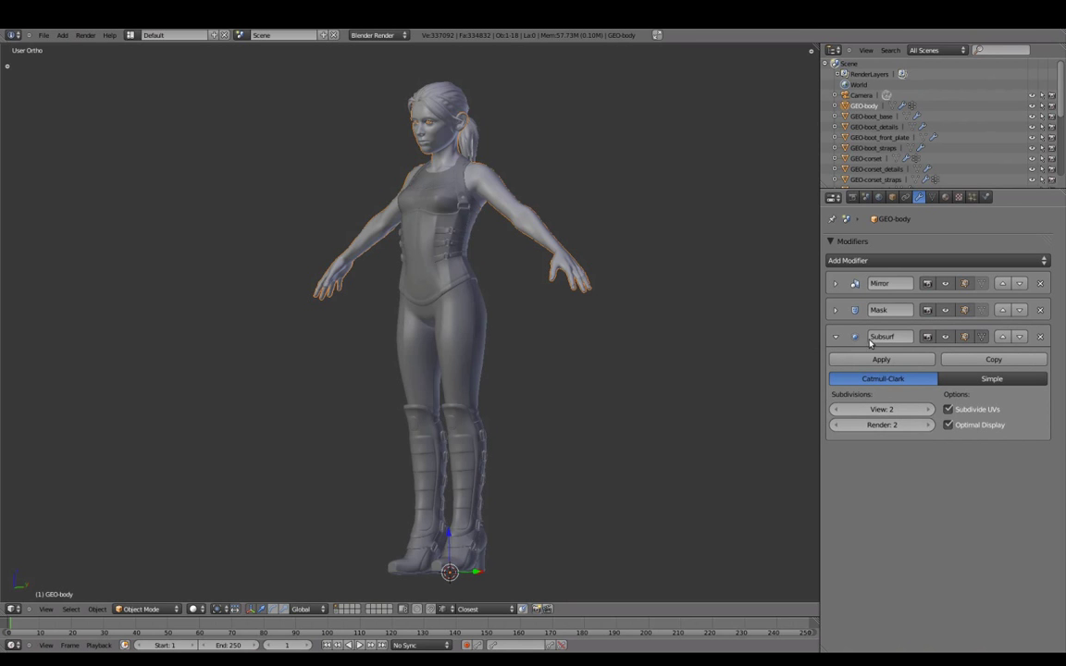
left_click(877, 127)
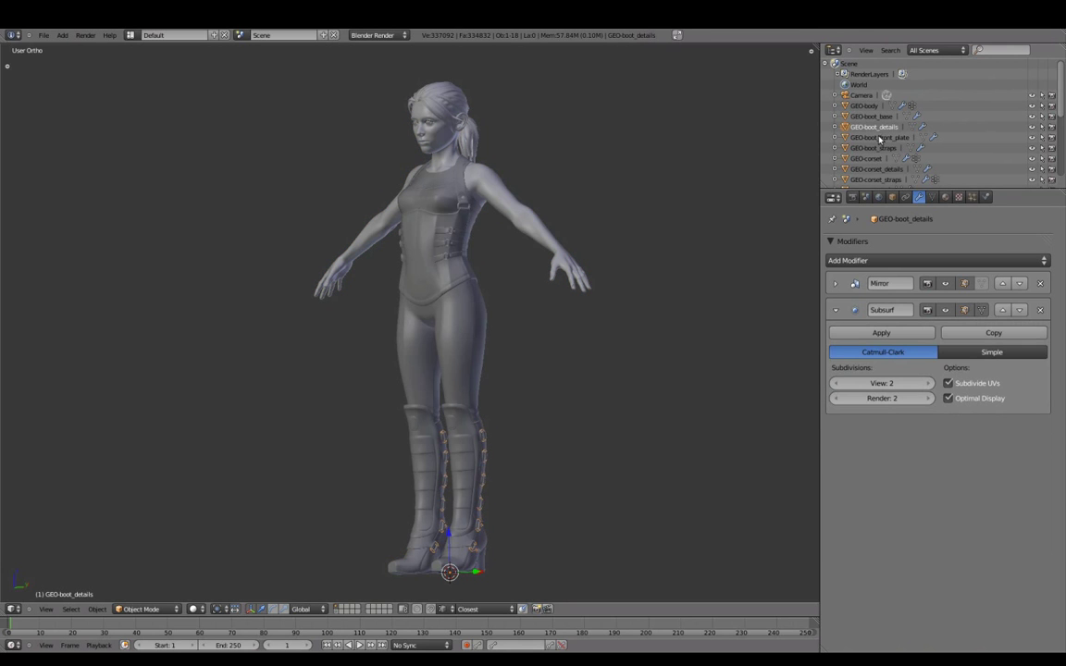
left_click(879, 138)
left_click(881, 149)
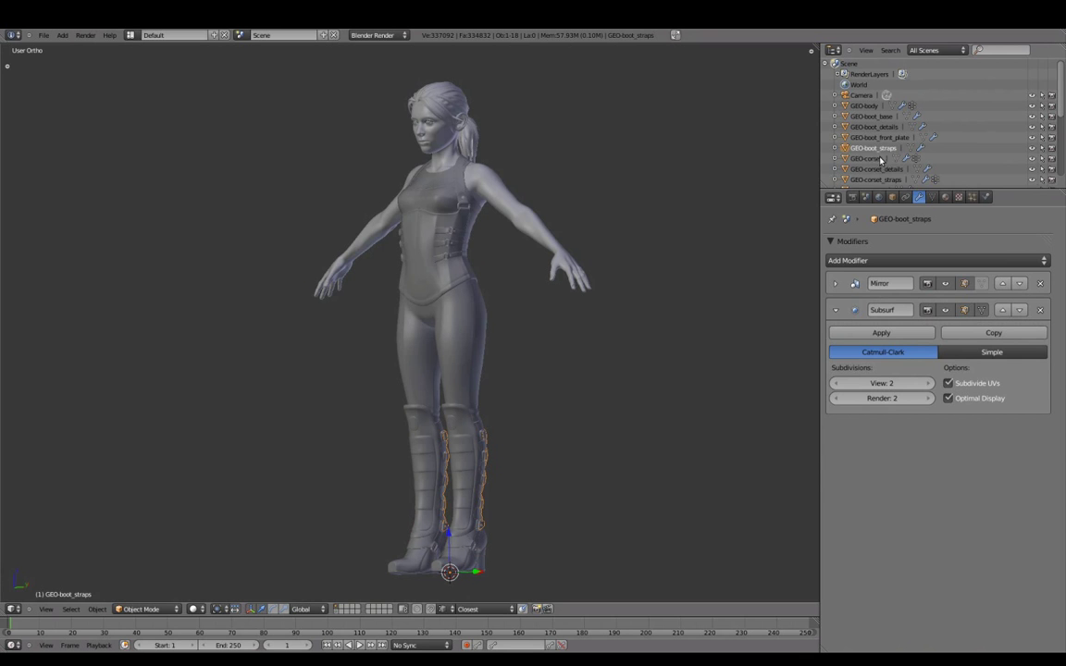
left_click(877, 159)
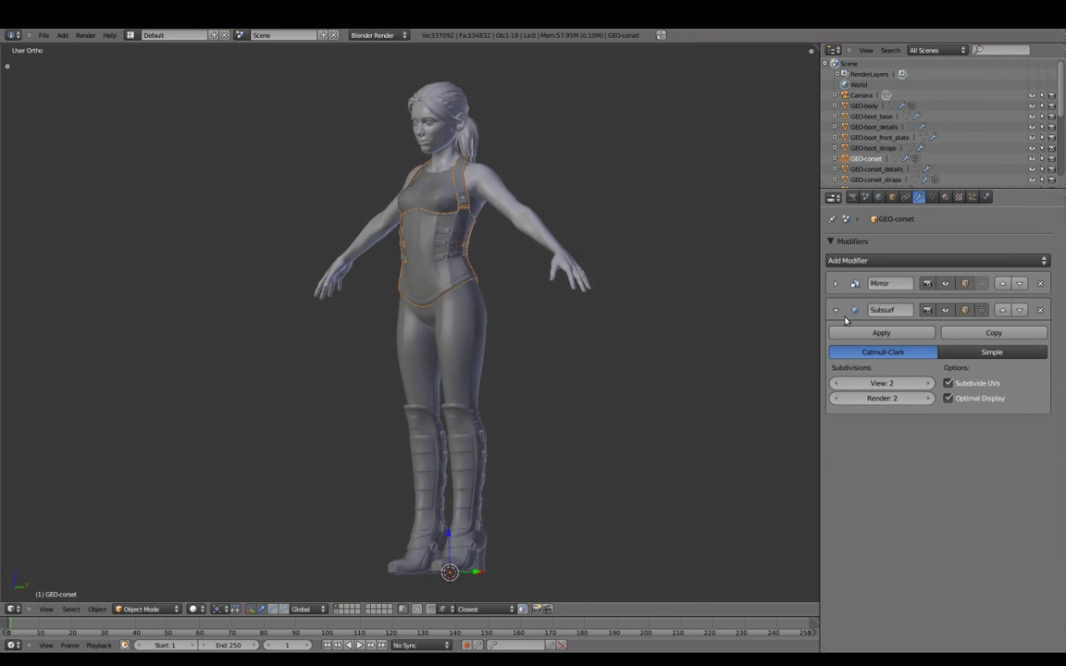
Set Subsurf render subdivisions to 2 on GEO-eyecornea, the hair and GEO-shirt2.
scroll(877, 158, "down", 2)
left_click(875, 161)
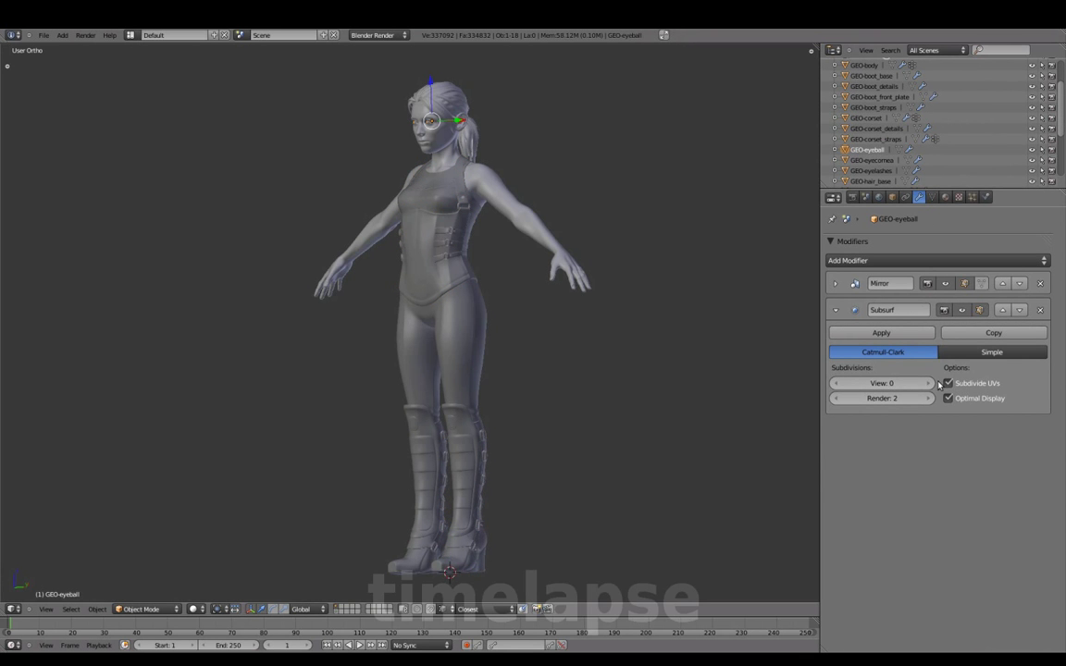
scroll(875, 171, "down", 2)
left_click(870, 171)
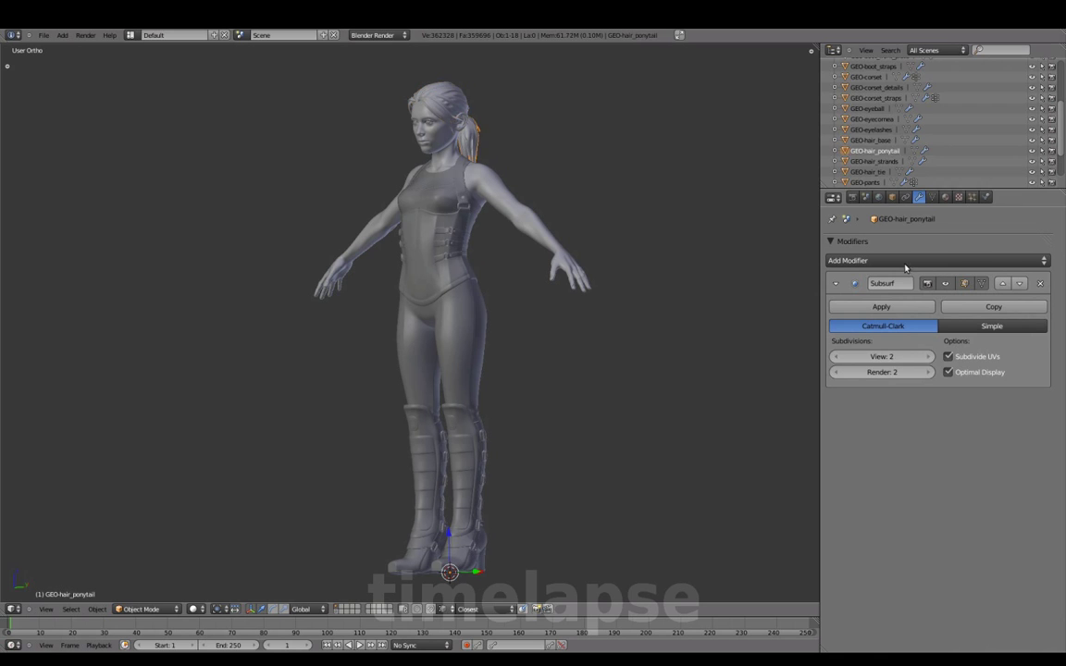
scroll(875, 139, "down", 2)
left_click(866, 162)
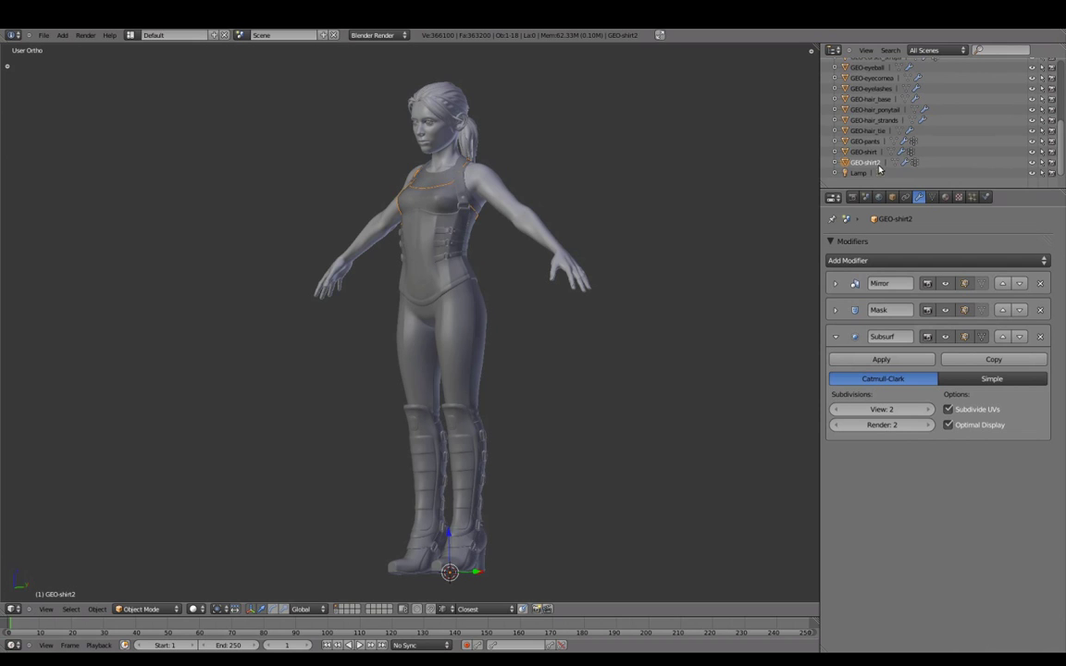
left_click(932, 197)
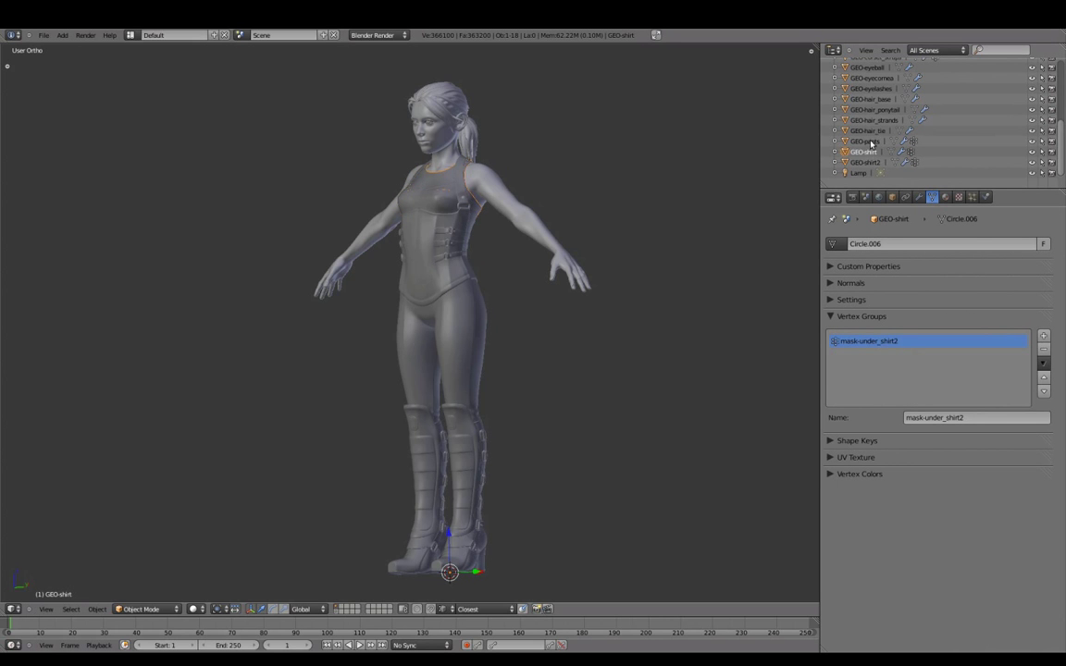
Delete all vertex groups from GEO-corset_straps.
scroll(875, 138, "up", 2)
scroll(879, 129, "up", 2)
left_click(891, 120)
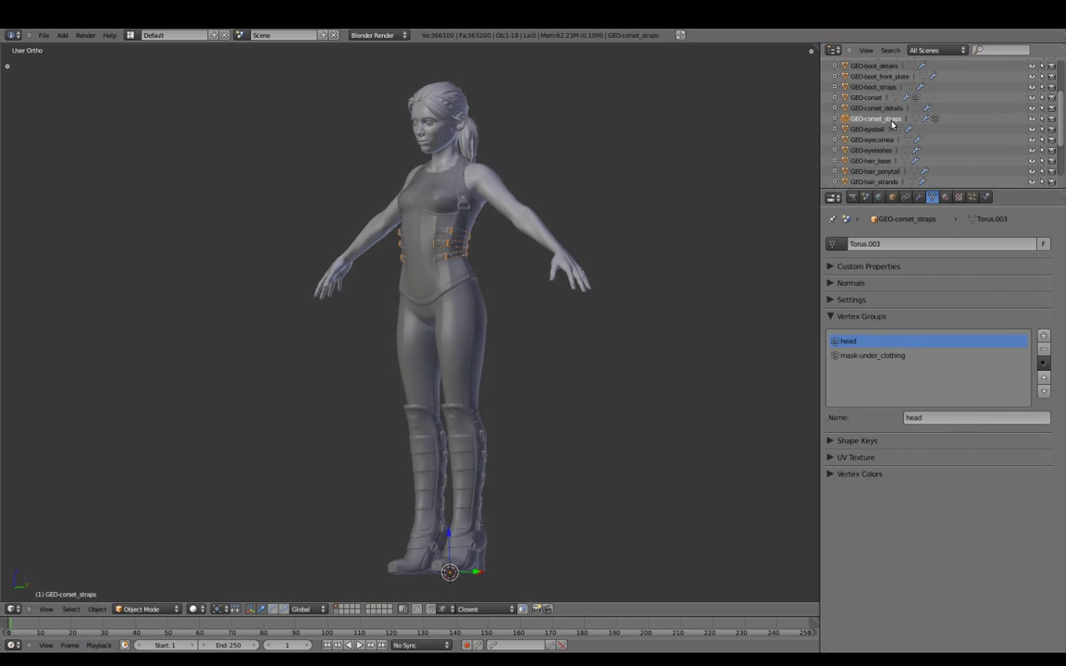
mouse_move(568, 246)
middle_mouse_down()
mouse_move(571, 291)
mouse_move(552, 296)
middle_mouse_up()
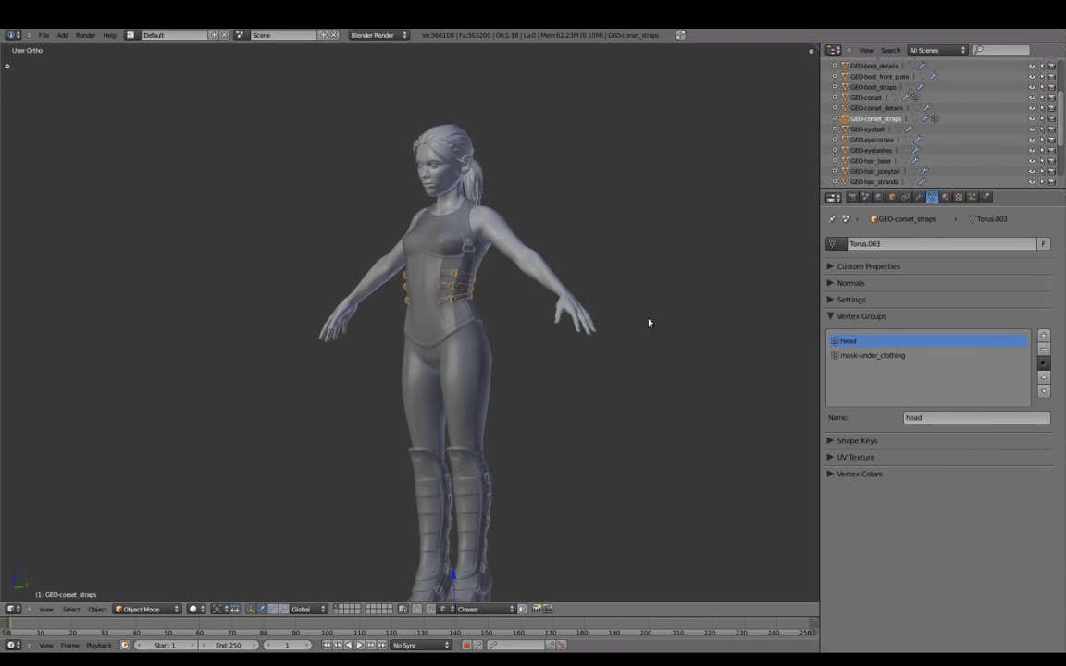
left_click(1043, 356)
left_click(1045, 355)
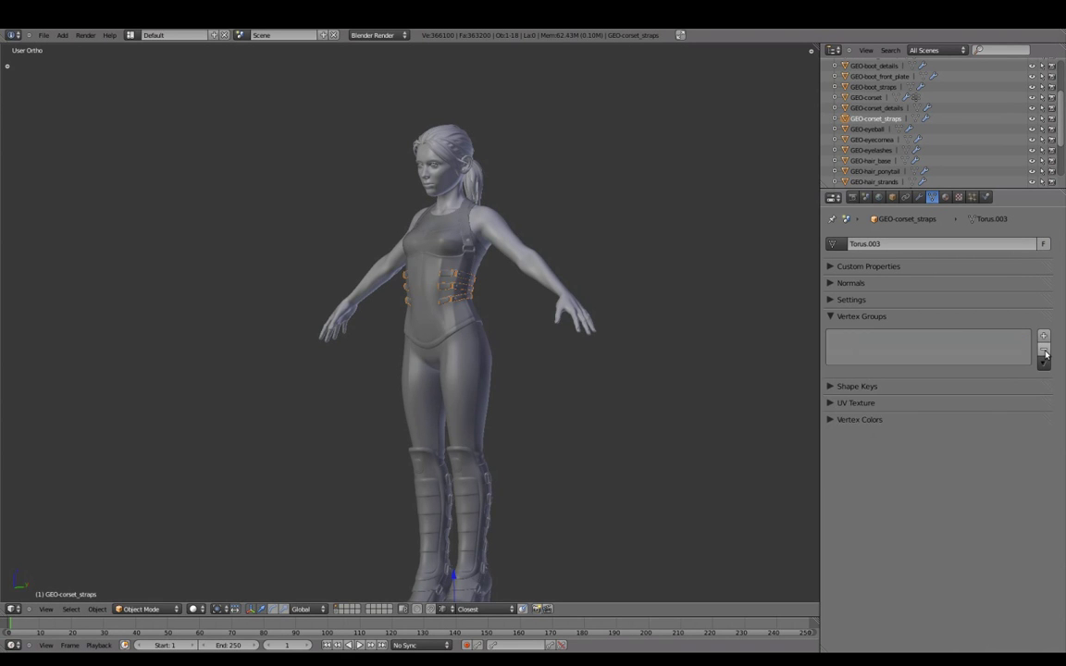
Select GEO-corset and delete its remaining head vertex group.
left_click(867, 97)
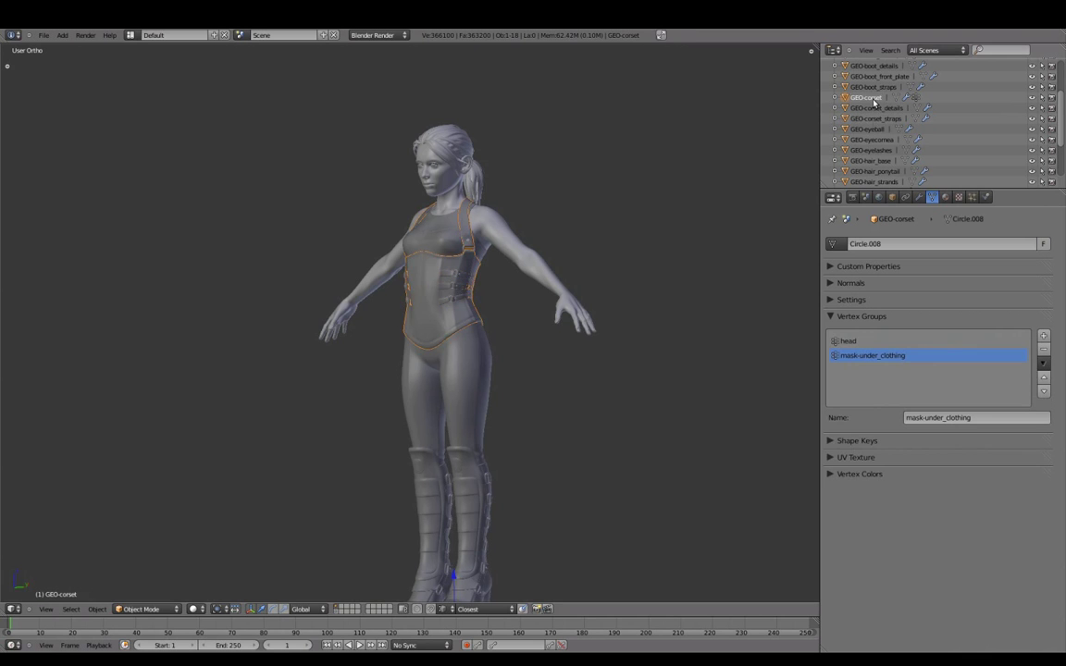
right_click(524, 269)
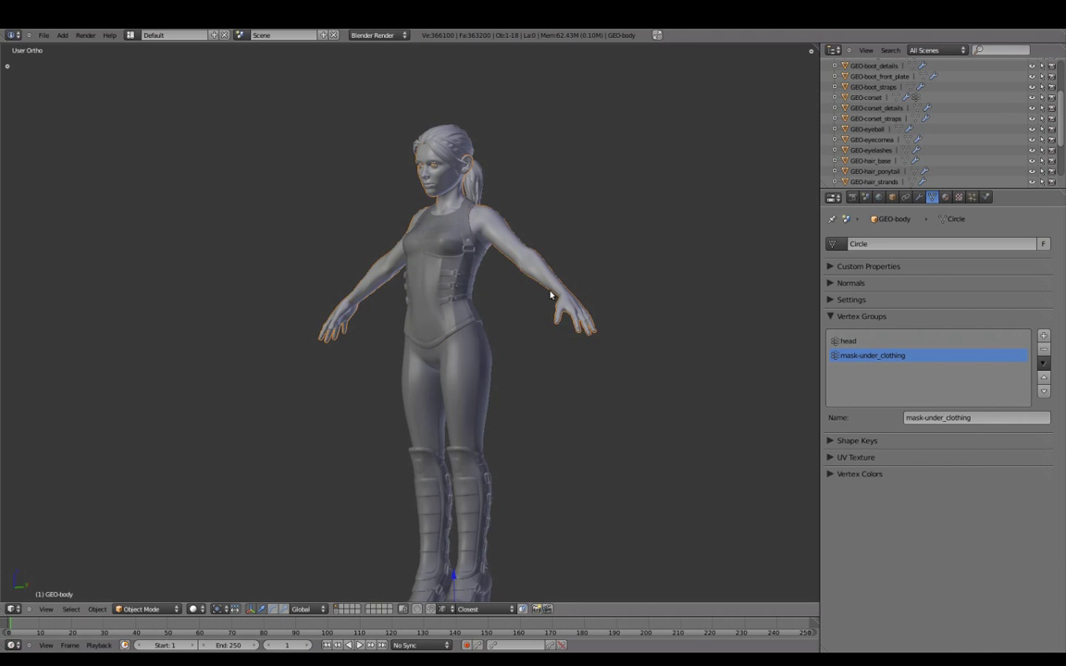
key("z")
right_click(480, 306)
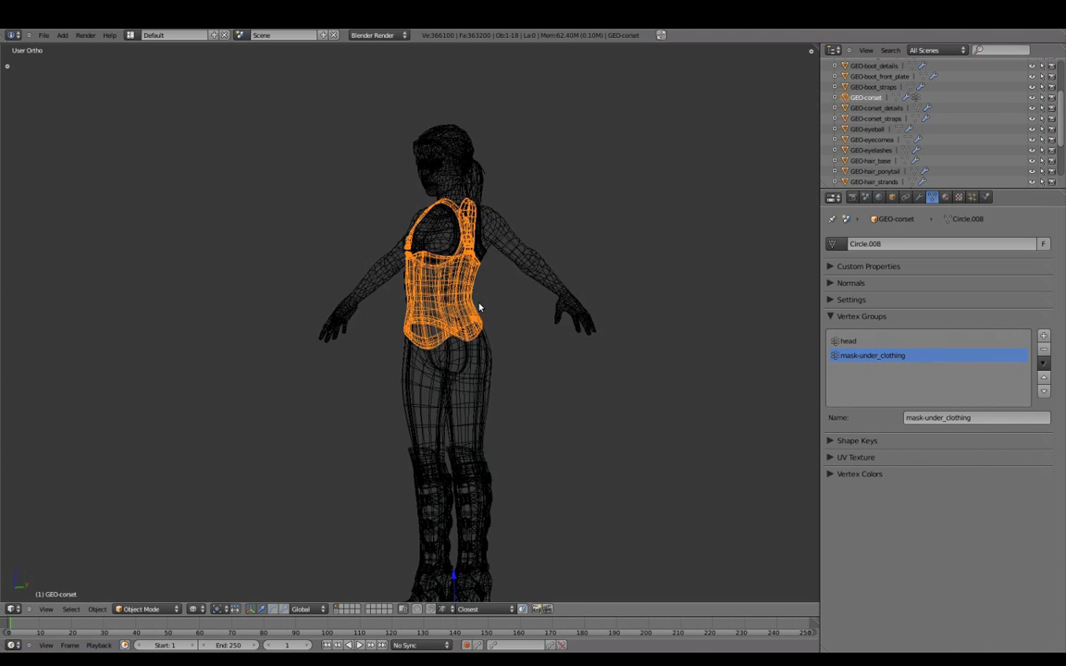
key("z")
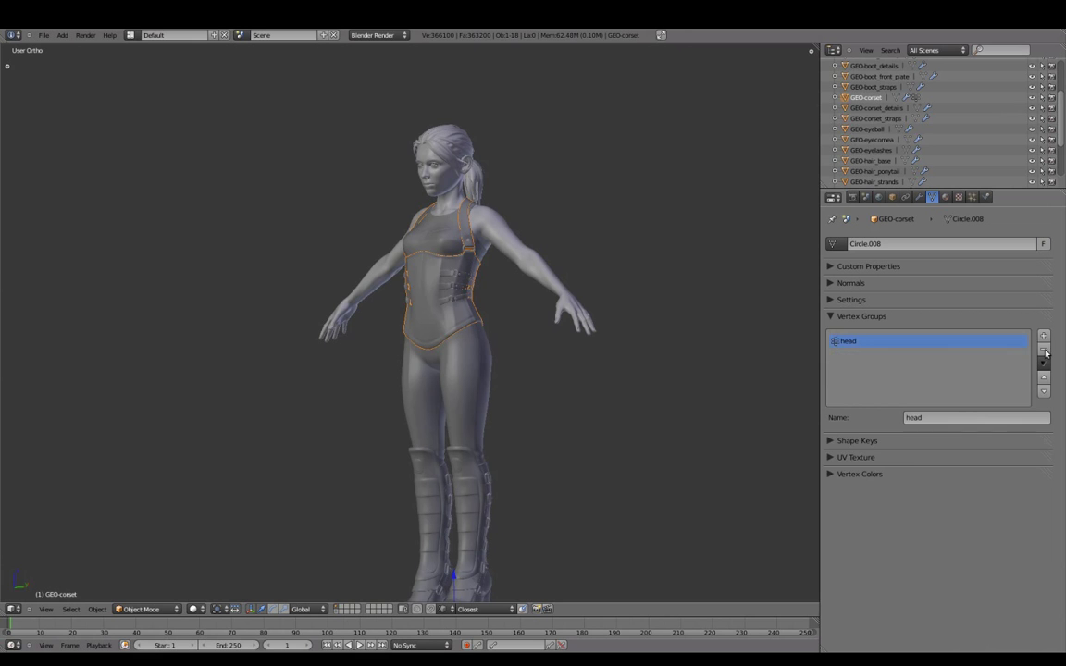
left_click(1044, 350)
Step through GEO-body, GEO-pants and GEO-shirt, showing the shirt's material settings.
scroll(932, 156, "up", 3)
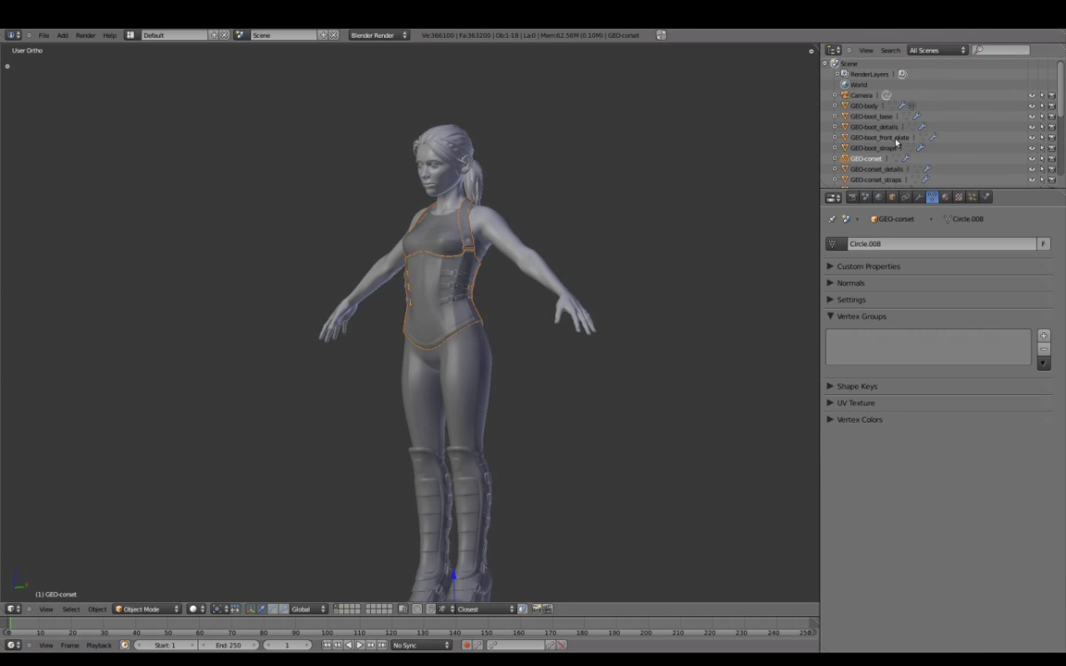
left_click(866, 105)
scroll(888, 116, "down", 2)
scroll(907, 119, "down", 2)
scroll(921, 120, "down", 1)
scroll(916, 102, "up", 2)
scroll(911, 102, "down", 5)
left_click(868, 141)
left_click(868, 151)
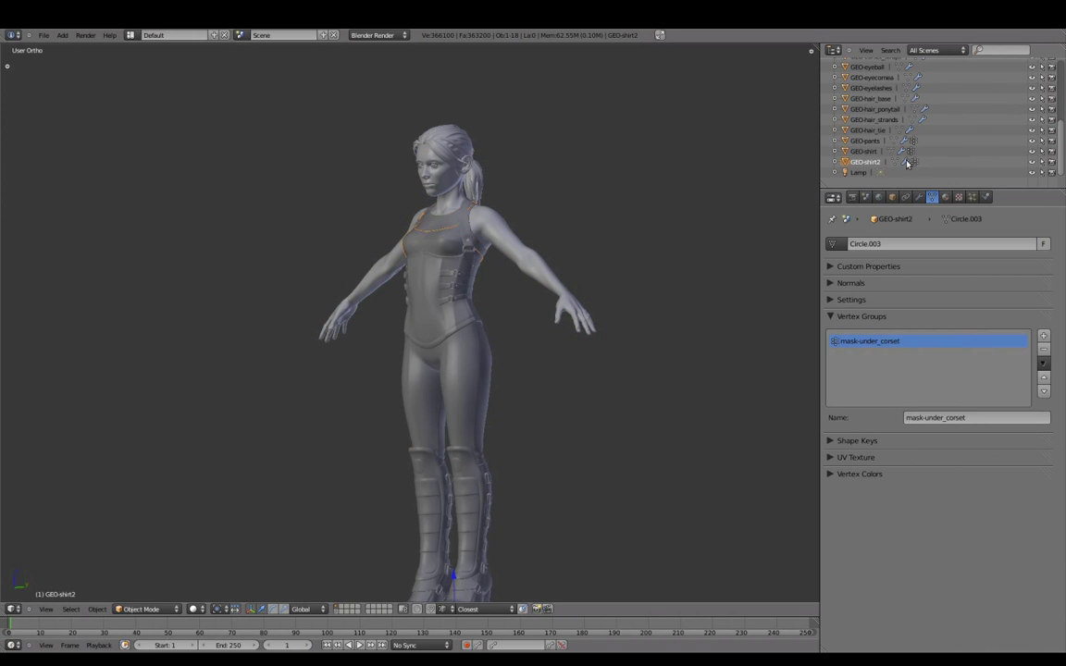
left_click(946, 197)
Review the material assignments on GEO-shirt, GEO-eyelashes and GEO-corset_details without changing them.
left_click(834, 289)
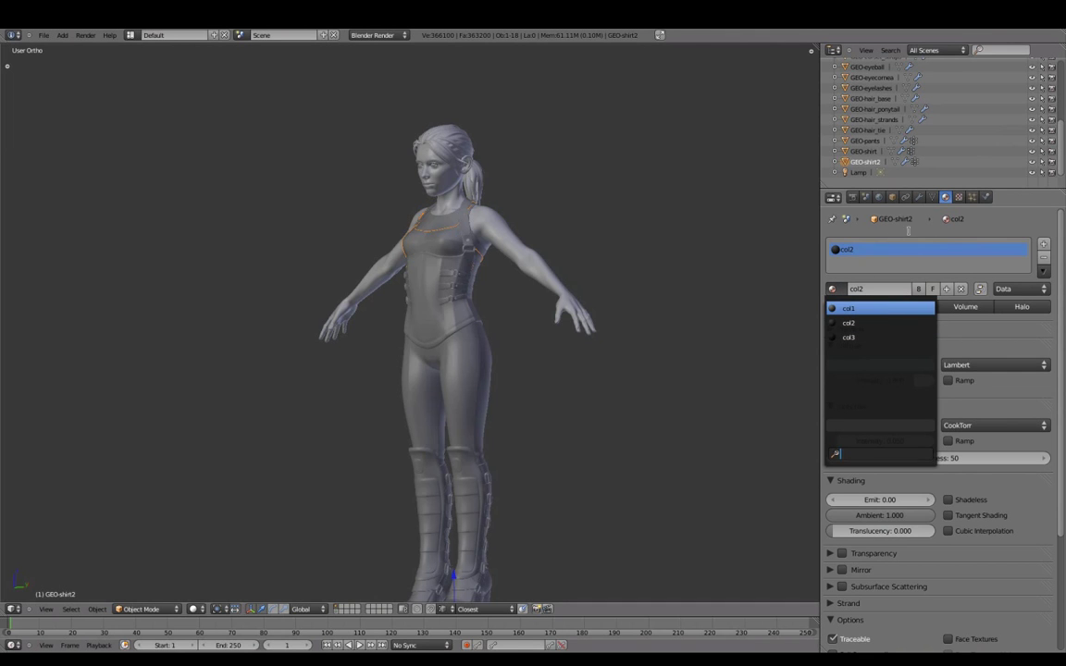
left_click(894, 248)
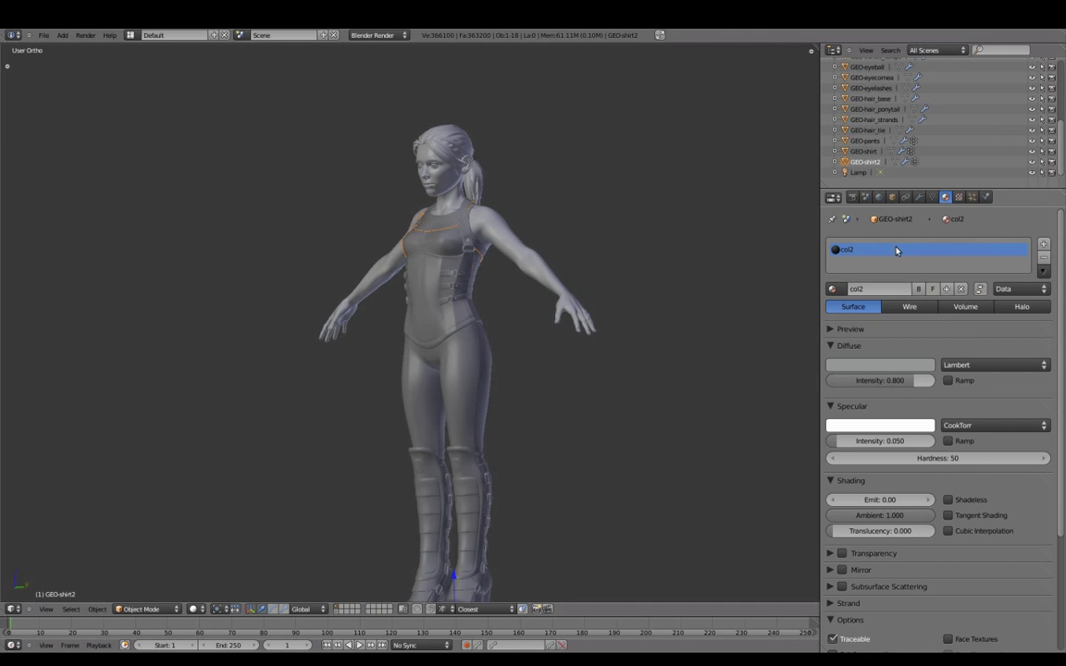
scroll(872, 142, "up", 2)
left_click(884, 130)
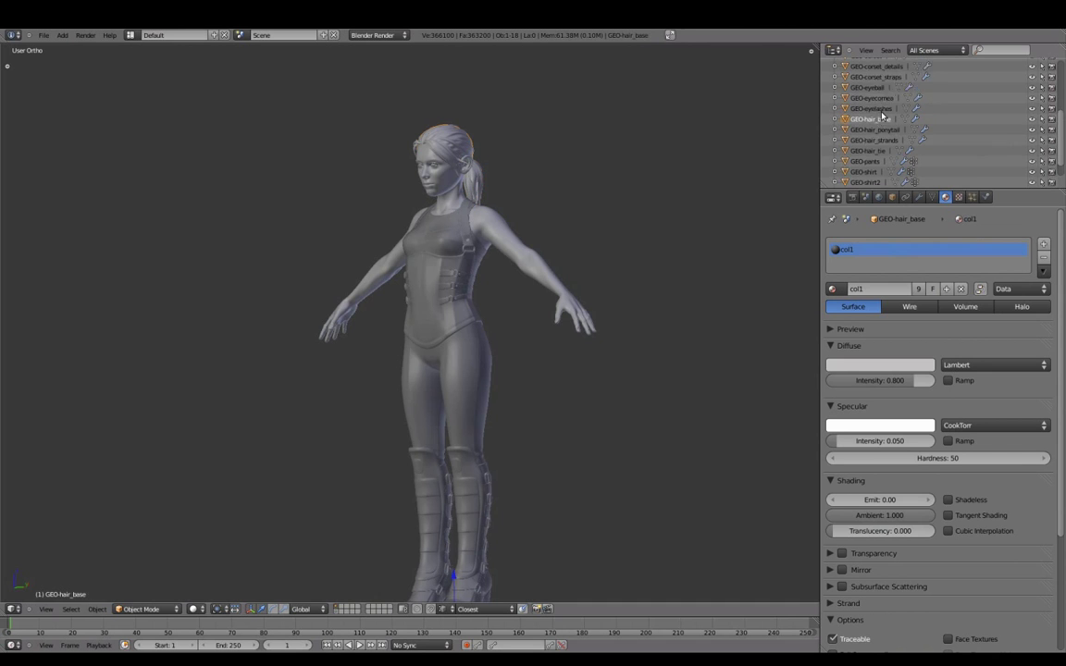
scroll(880, 134, "up", 3)
left_click(873, 148)
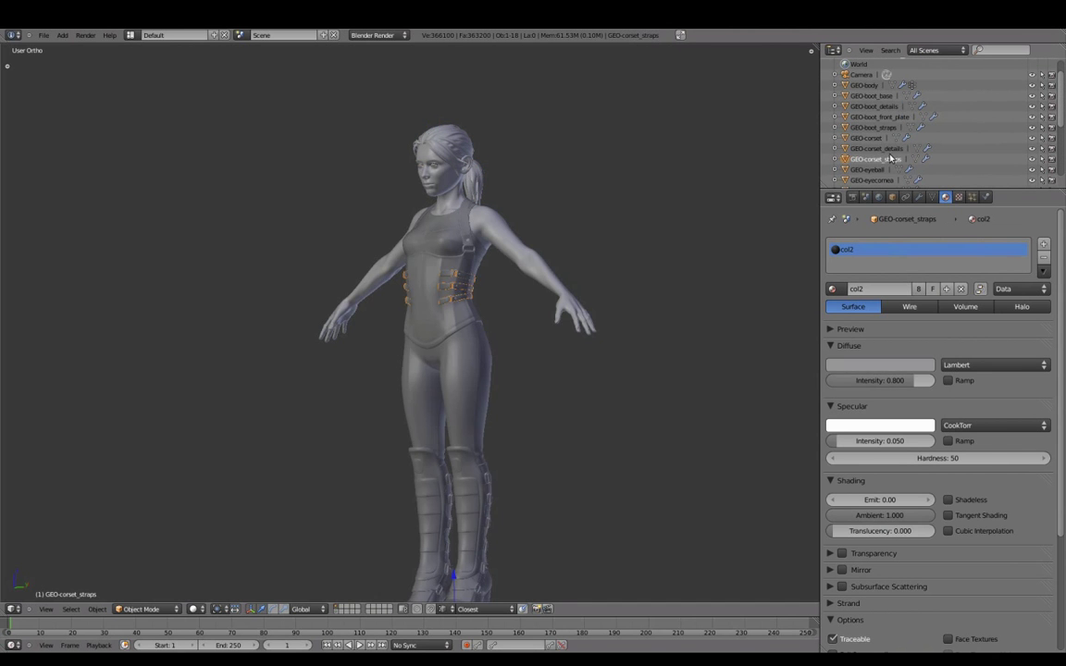
Select GEO-body and enter Edit Mode with everything deselected.
left_click(880, 107)
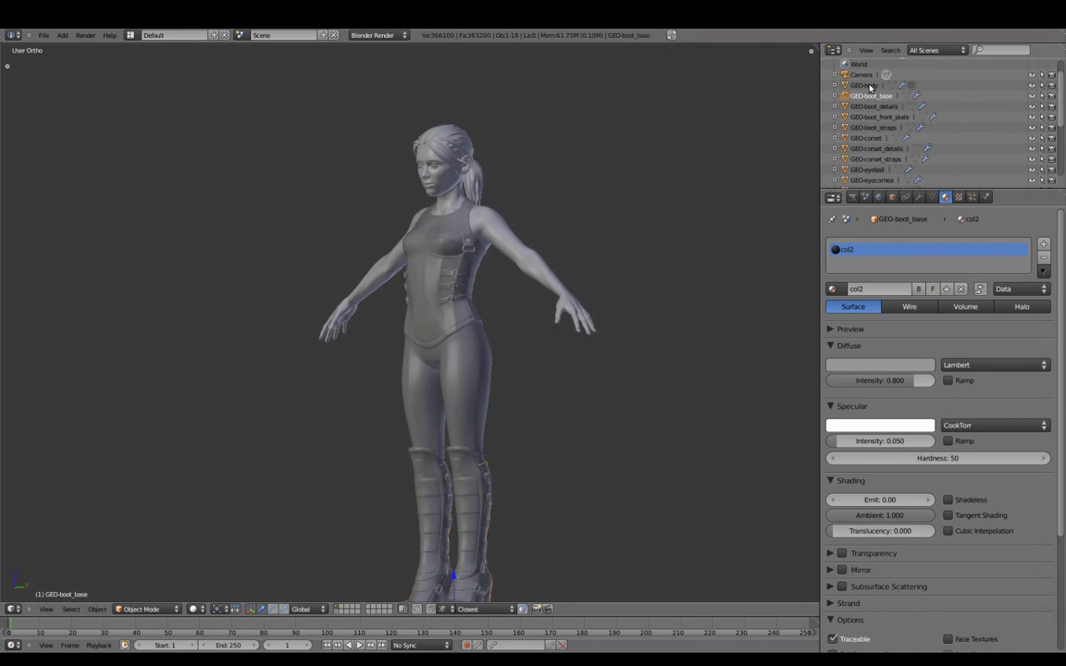
left_click(870, 86)
key("Tab")
key("a")
key("ctrl+Tab")
Switch to face selection, select the linked body faces, and toggle the Mask modifier's edit display.
left_click(564, 294)
key("l")
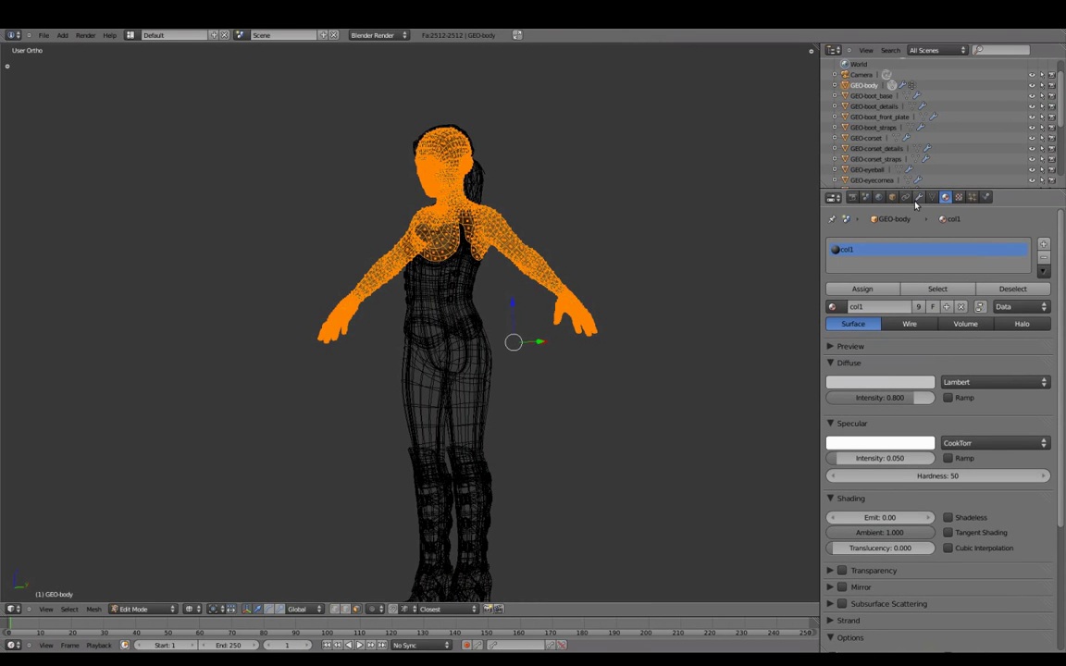
left_click(919, 197)
left_click(963, 310)
mouse_move(538, 355)
middle_mouse_down("shift")
mouse_move(524, 329)
mouse_move(545, 315)
mouse_move(590, 323)
middle_mouse_up("shift")
Deselect all, orbit to a three-quarter view, and toggle the Mask modifier's edit-mode display again.
key("a")
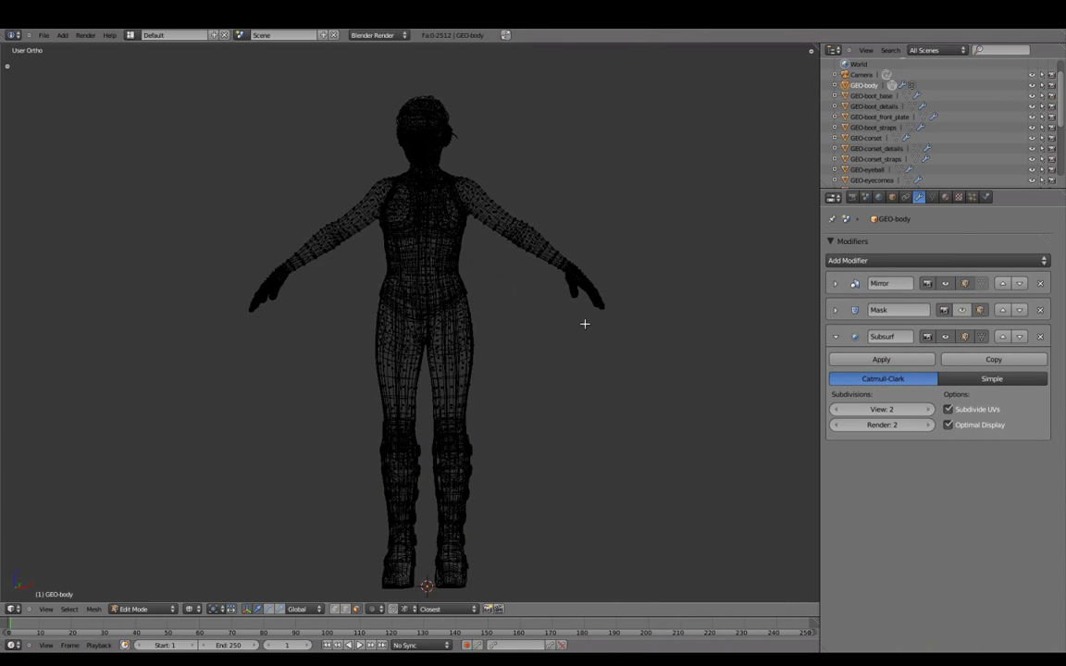
left_click(76, 610)
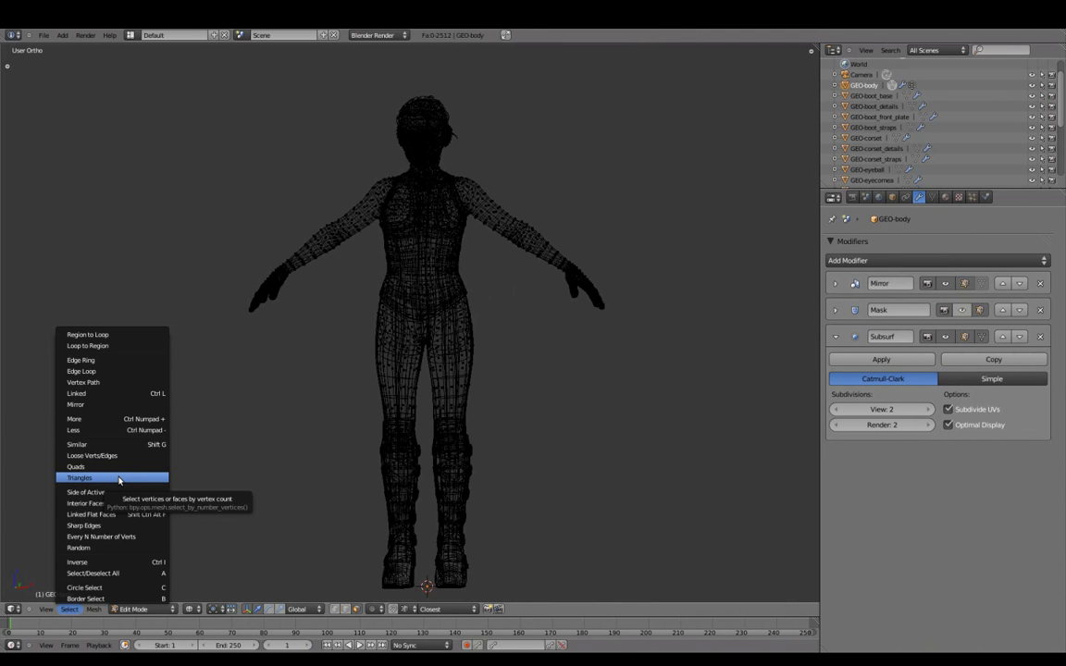
left_click(118, 478)
mouse_move(455, 402)
middle_mouse_down()
mouse_move(429, 333)
mouse_move(216, 286)
mouse_move(233, 298)
mouse_move(499, 321)
middle_mouse_up()
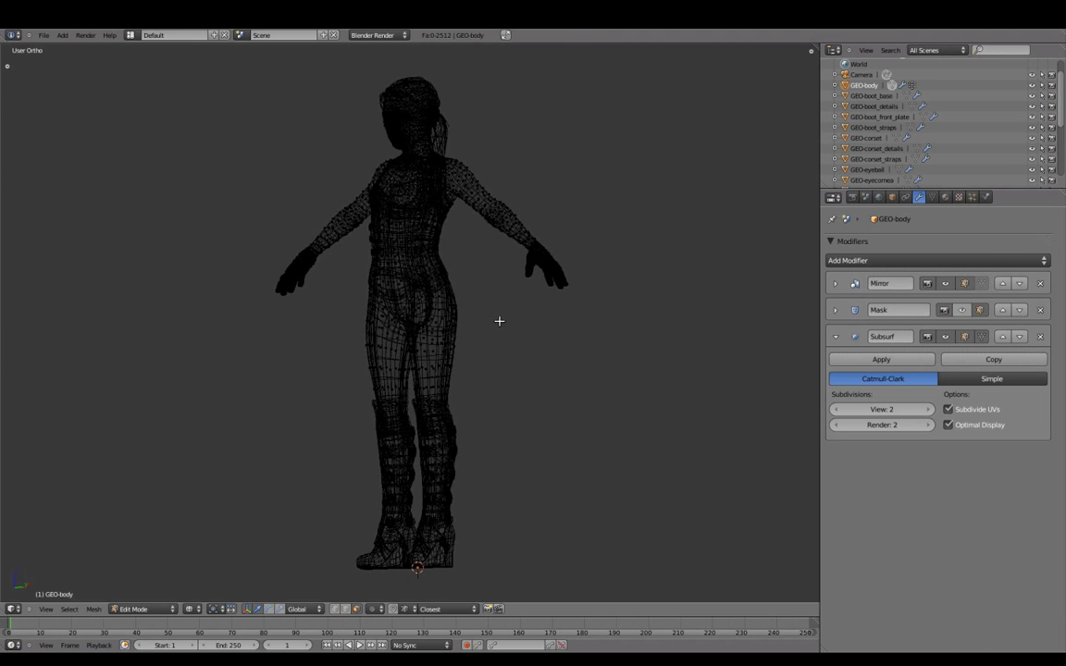
left_click(959, 314)
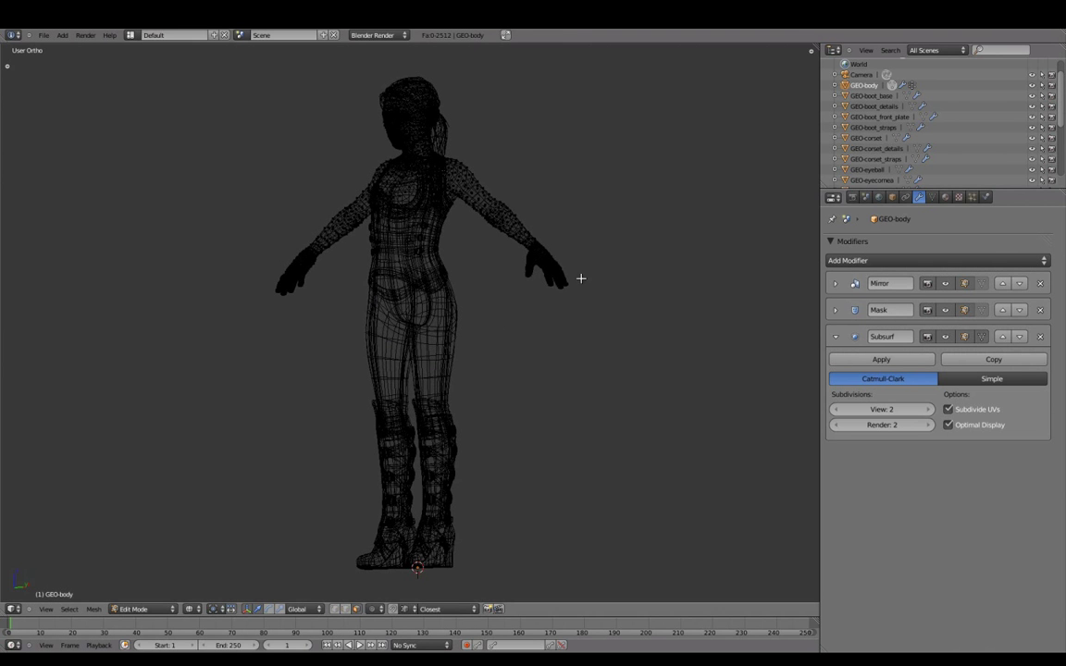
Circle-select the hands, frame them, and switch to solid shading with nothing selected.
key("c")
left_click_drag(556, 274, 563, 281)
key("Escape")
key("KP_Decimal")
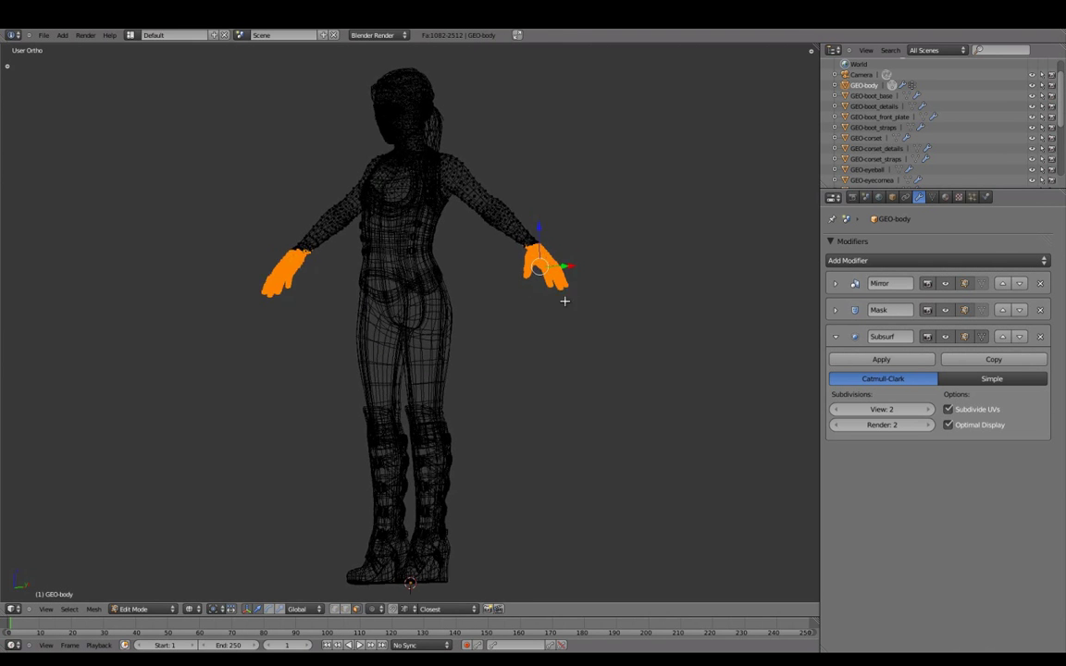
key("a")
key("z")
scroll(389, 340, "up", 3)
In vertex mode, merge two pairs of vertices on the back of the hand at their centre.
key("ctrl+Tab")
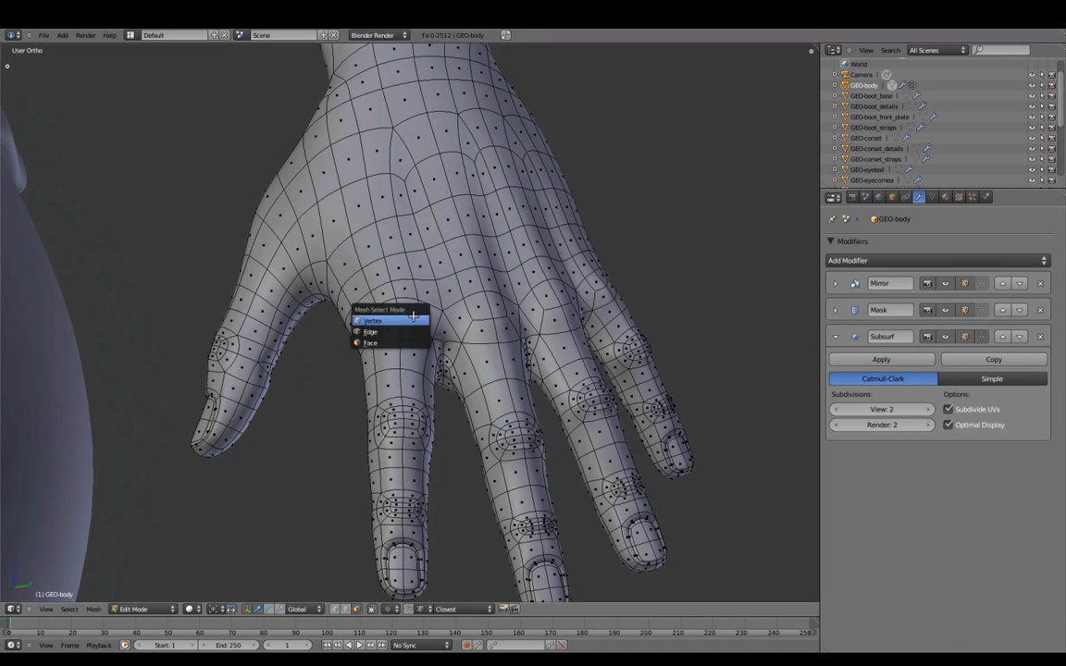
left_click(388, 321)
right_click(378, 295)
right_click(371, 265, "shift")
key("alt+m")
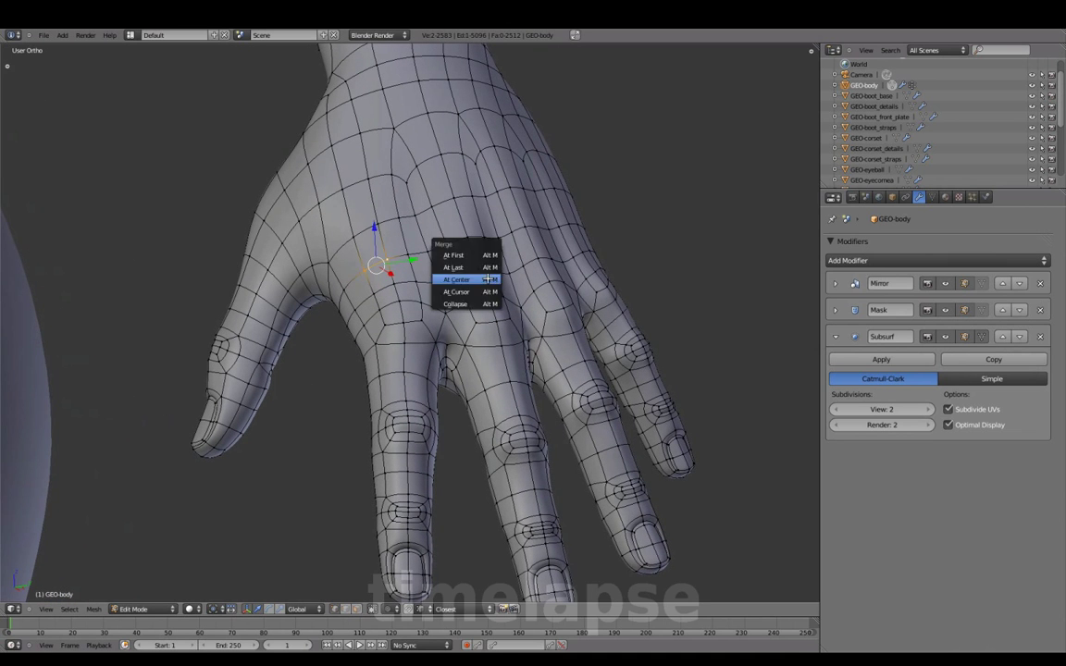
left_click(469, 279)
right_click(455, 247, "shift")
key("alt+m")
left_click(571, 263)
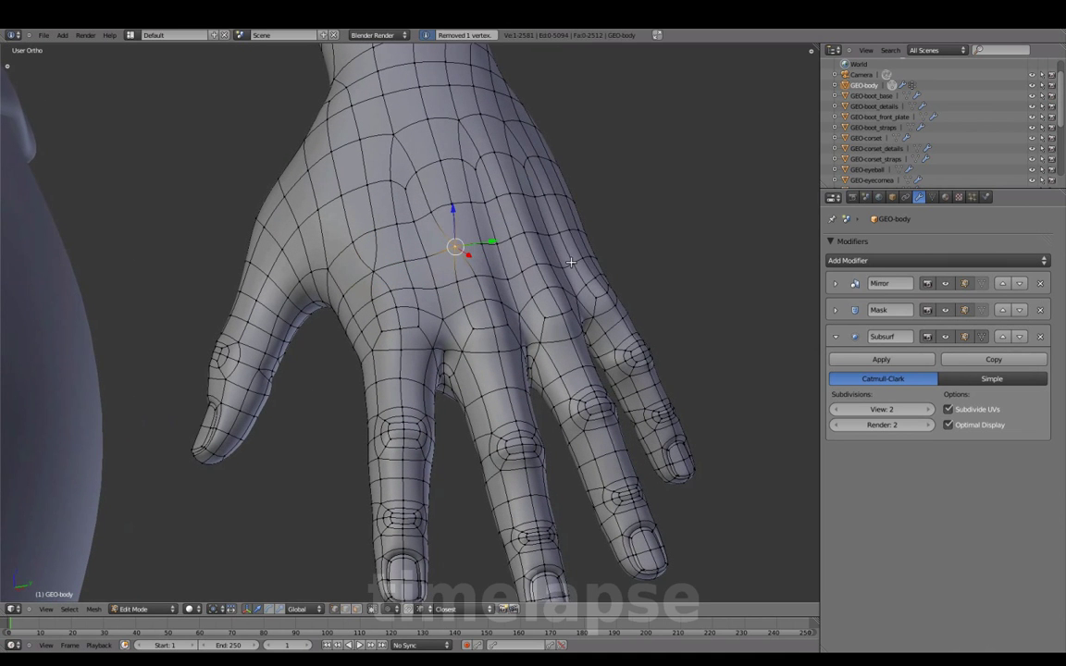
Return to face selection and wireframe display, orbiting to a front view of the body.
left_click(543, 282)
middle_click_drag(542, 283, 600, 295)
scroll(600, 295, "up", 3)
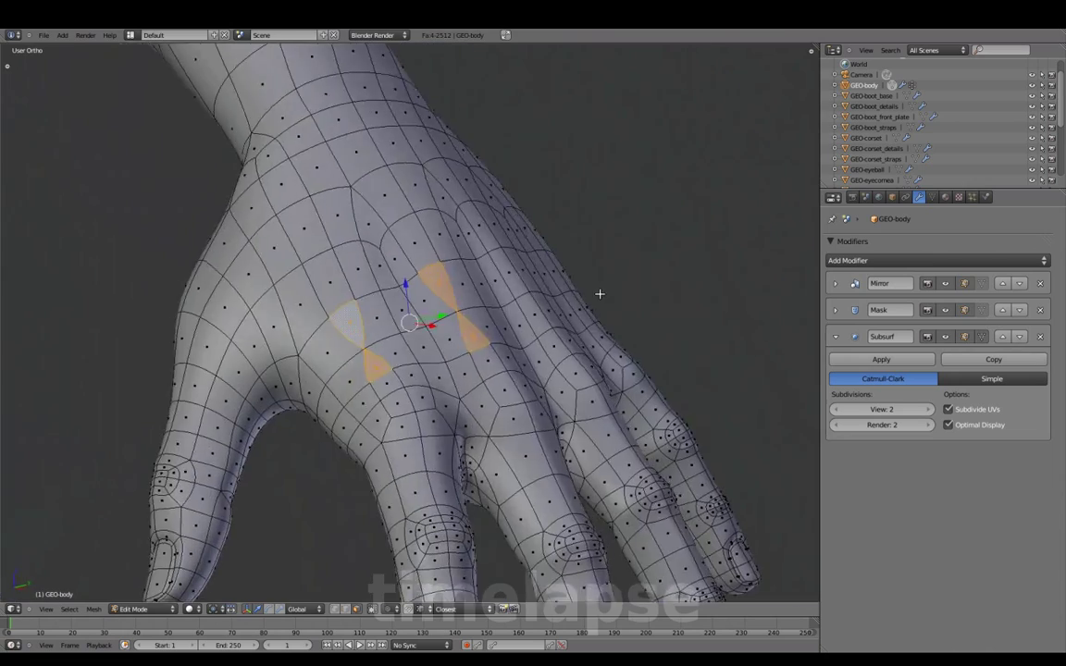
key("a")
scroll(476, 338, "down", 5)
mouse_move(497, 354)
middle_mouse_down()
mouse_move(405, 315)
mouse_move(404, 335)
middle_mouse_up()
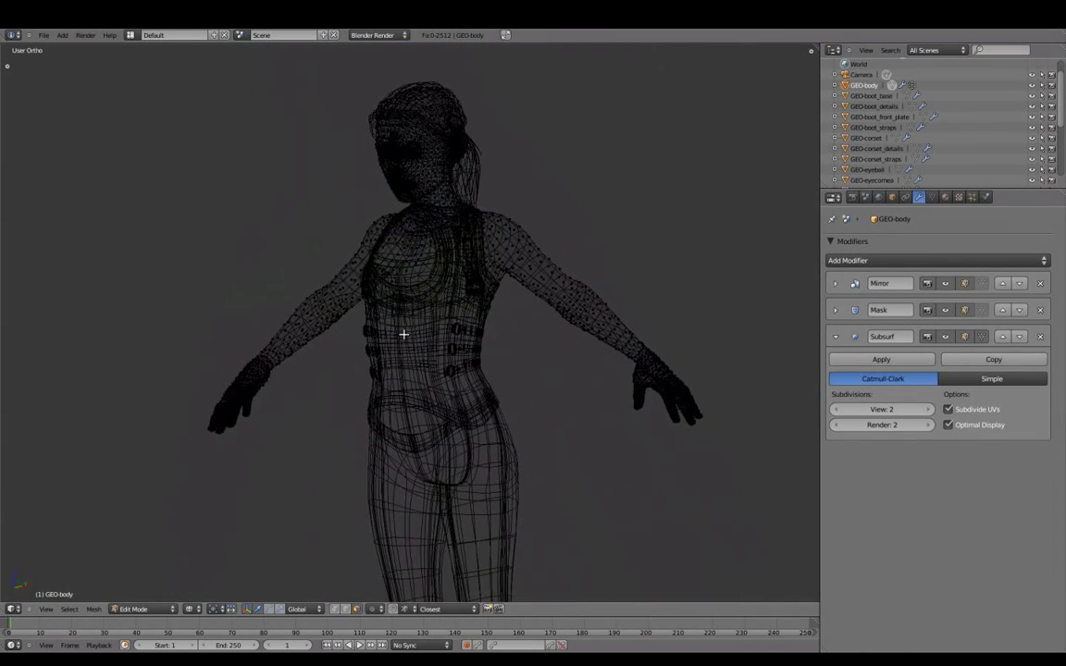
Select all triangles on the body and frame the hand in solid shading to inspect it.
left_click(80, 612)
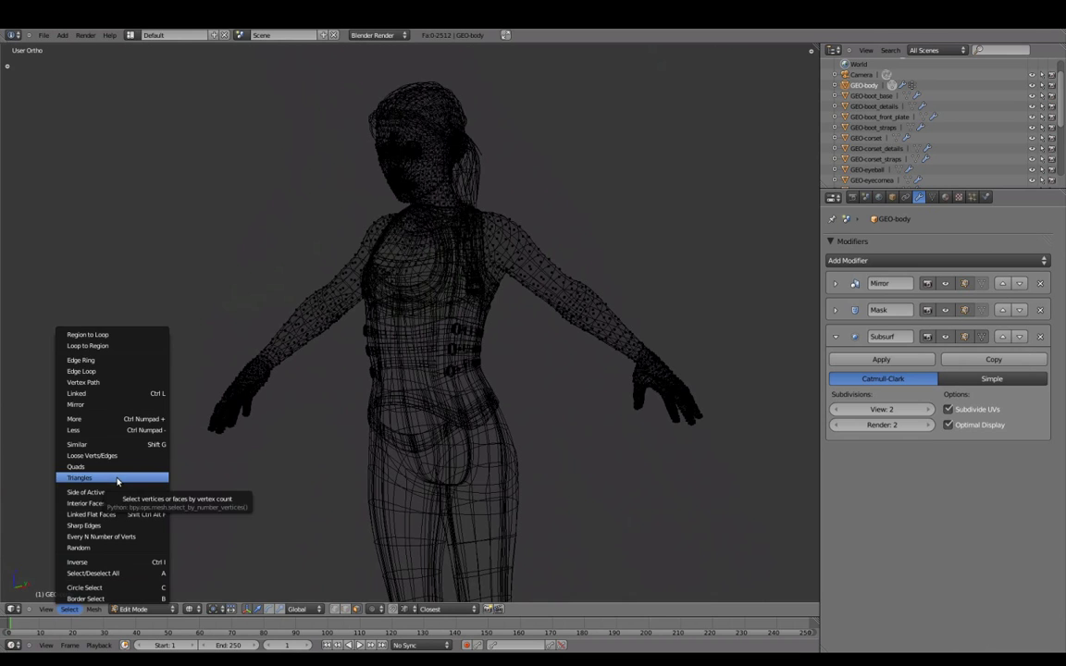
left_click(116, 477)
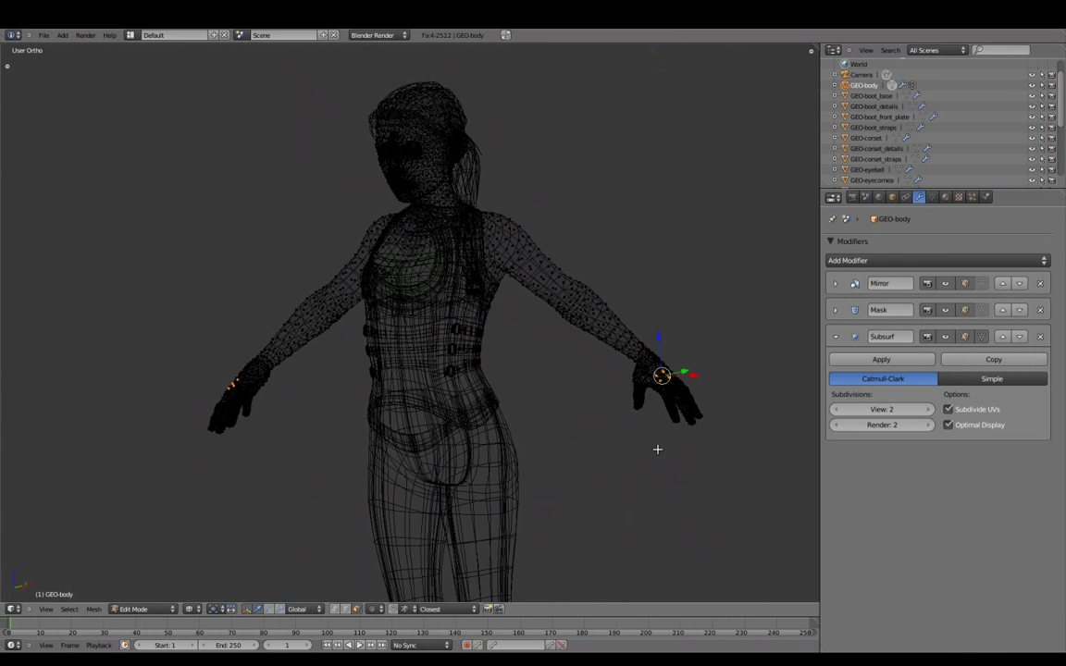
key("KP_Decimal")
scroll(621, 434, "down", 3)
key("z")
mouse_move(555, 407)
middle_mouse_down()
mouse_move(453, 333)
mouse_move(428, 337)
middle_mouse_up()
Pick a hand vertex, return to wireframe, and select triangles on the body again.
right_click(428, 337)
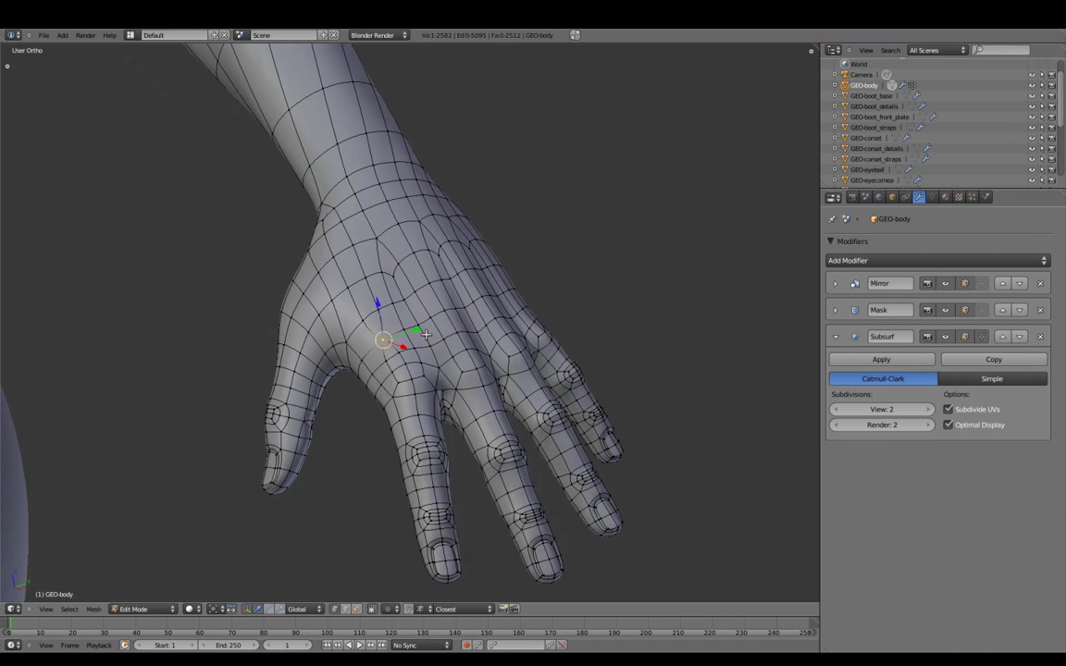
scroll(446, 338, "down", 2)
scroll(519, 361, "down", 4)
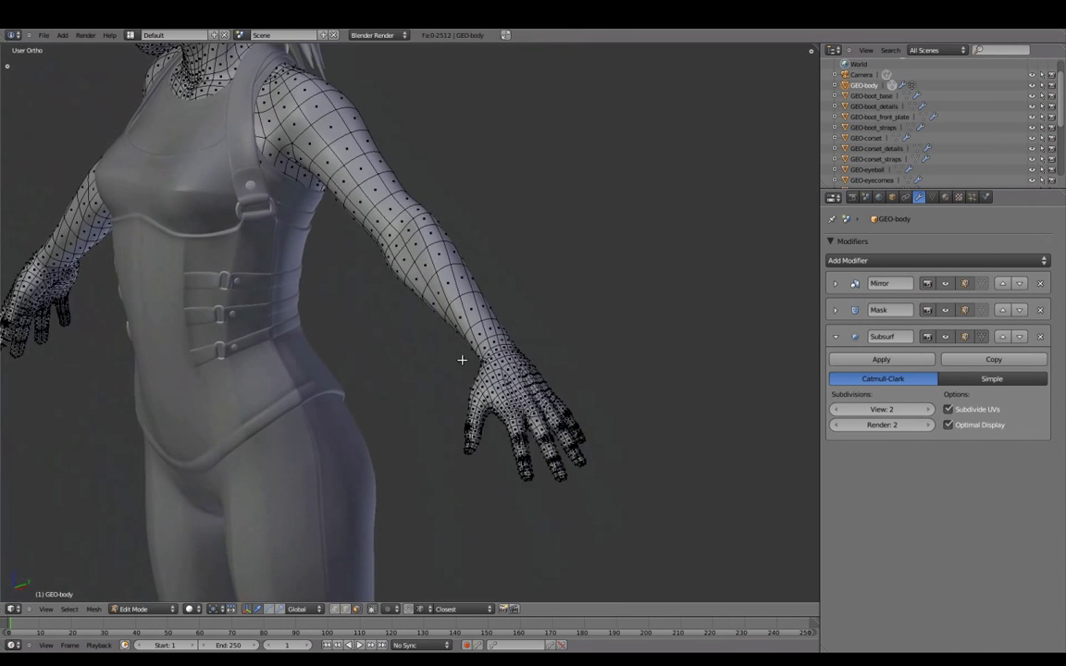
key("z")
middle_click_drag(369, 302, 459, 327)
left_click(69, 609)
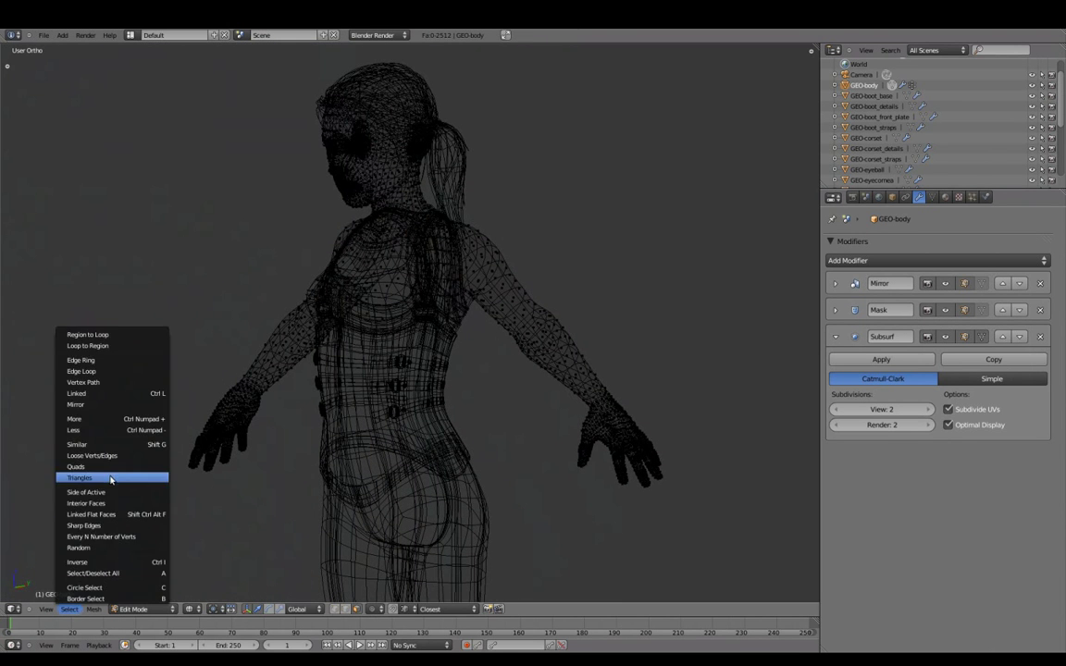
left_click(99, 428)
Check the corset and pants meshes for triangles in Edit Mode.
key("Tab")
right_click(426, 341)
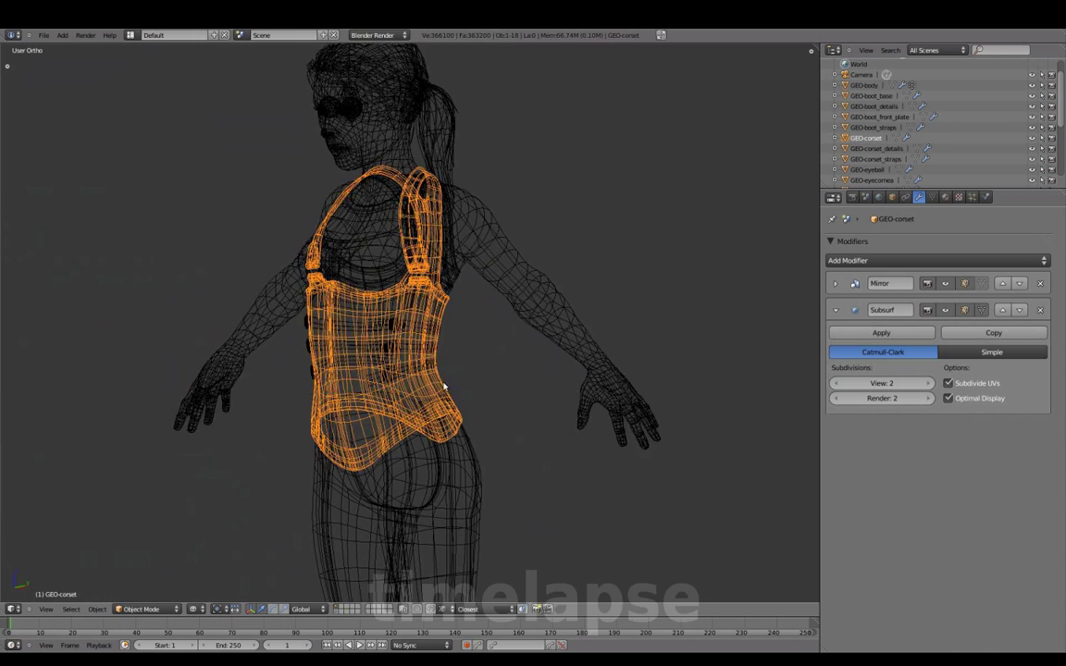
key("Tab")
left_click(72, 609)
left_click(102, 476)
key("Tab")
right_click(433, 488)
mouse_move(480, 463)
middle_mouse_down()
mouse_move(583, 328)
mouse_move(435, 340)
middle_mouse_up()
key("Tab")
left_click(71, 609)
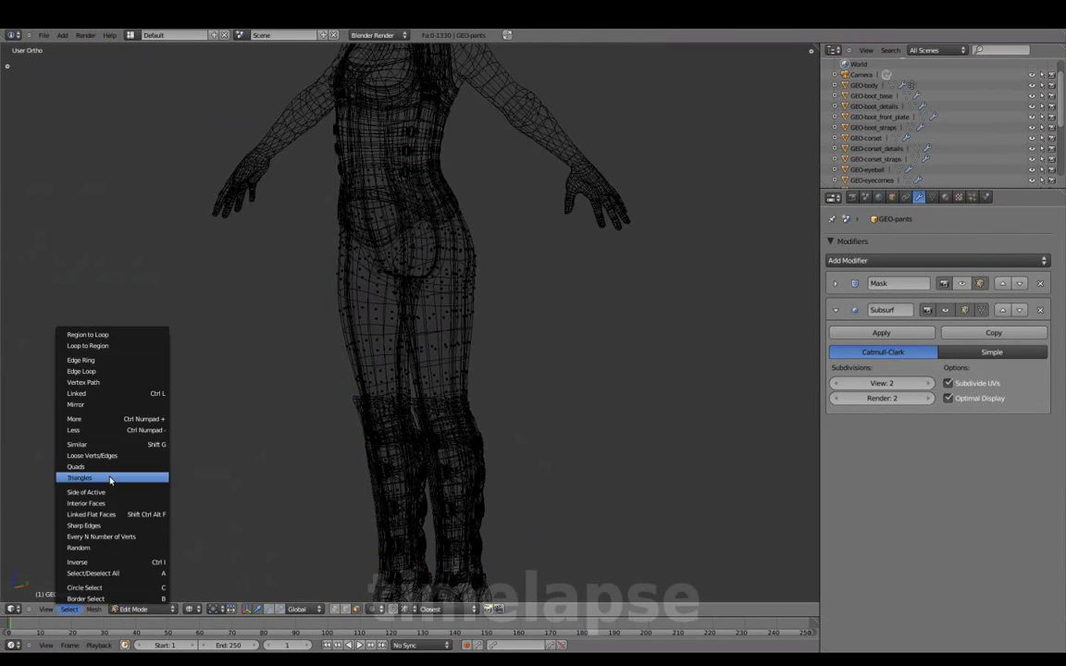
left_click(102, 476)
key("Tab")
Check GEO-boot_front_plate and GEO-boot_base for triangles in Edit Mode.
right_click(451, 409)
key("Tab")
scroll(262, 518, "up", 3)
left_click(70, 609)
left_click(102, 477)
key("Tab")
right_click(480, 414)
key("Tab")
left_click(71, 609)
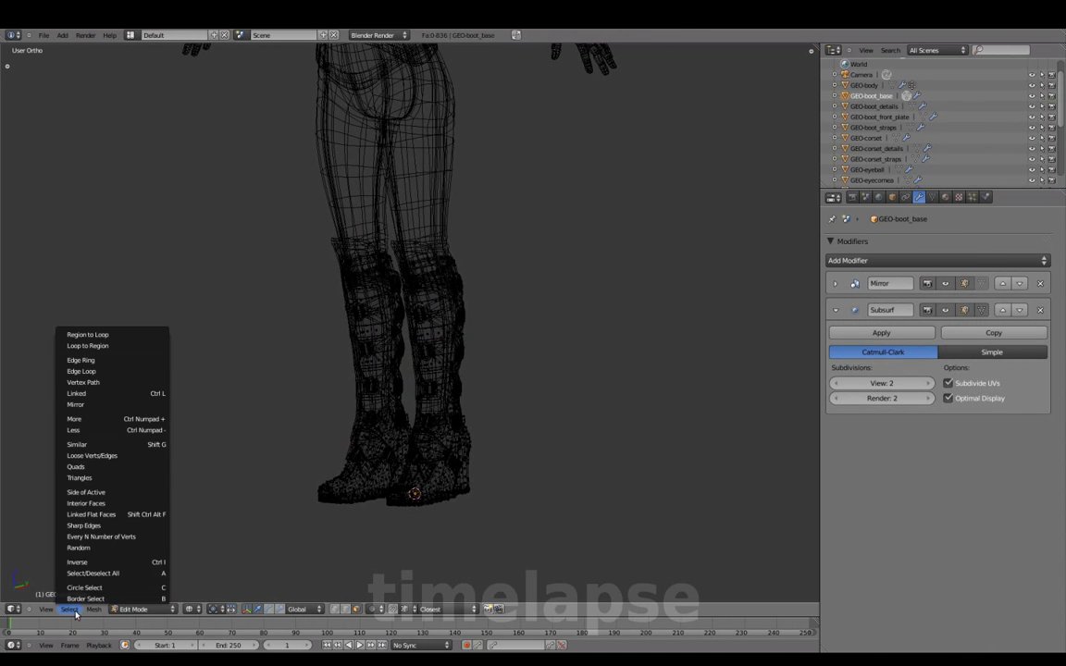
left_click(113, 479)
key("Tab")
Deselect everything, return to solid shading, and select the corset.
key("a")
scroll(574, 398, "down", 2)
scroll(565, 356, "down", 2)
key("z")
right_click(439, 259)
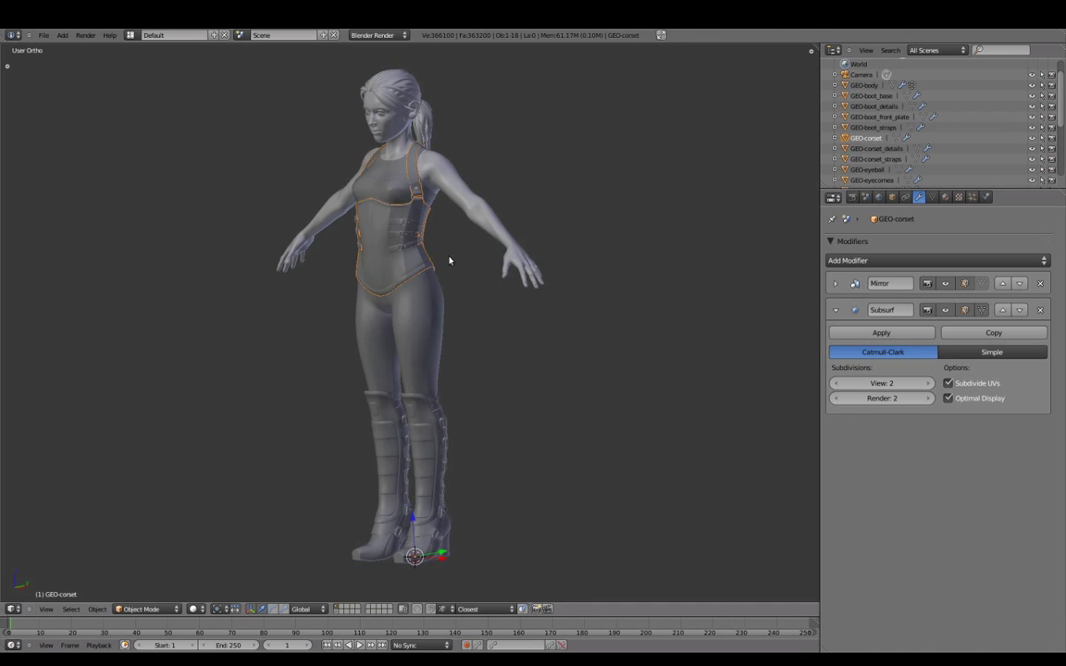
Isolate the corset in local view and run Remove Doubles on the whole mesh.
key("KP_Divide")
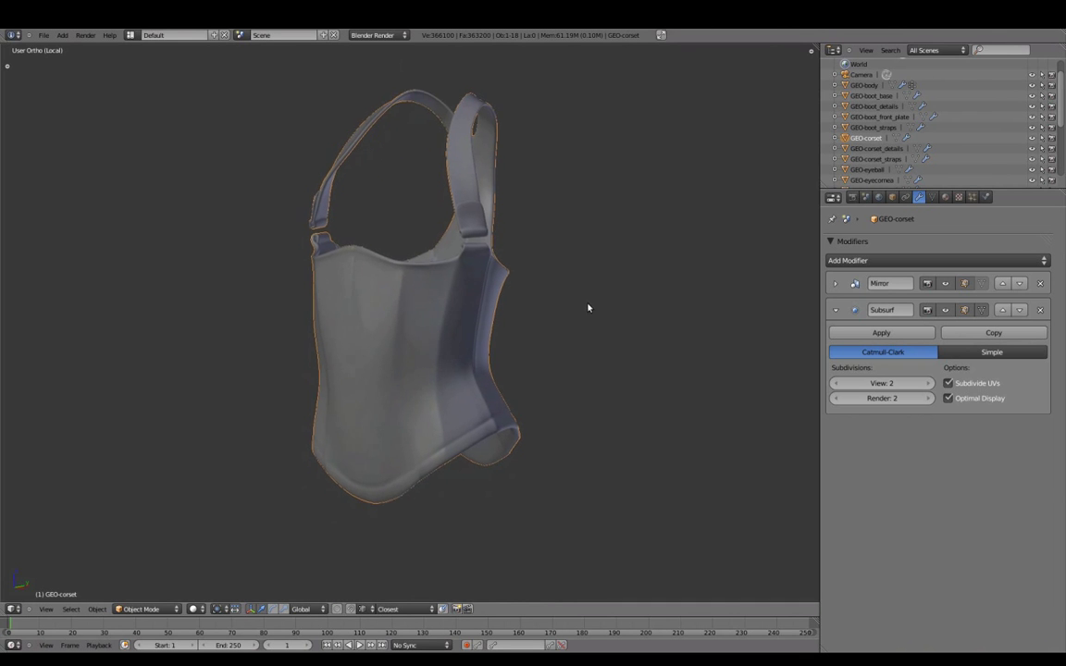
scroll(597, 324, "up", 2)
middle_click_drag(602, 388, 583, 364)
key("Tab")
key("ctrl+Tab")
left_click(596, 371)
key("a")
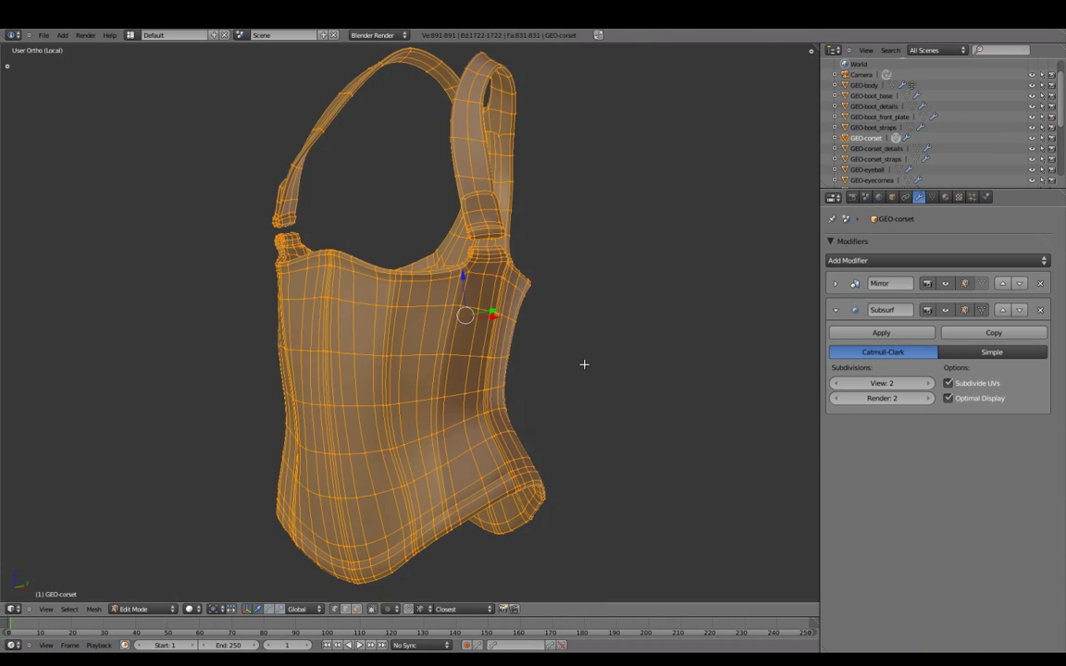
key("w")
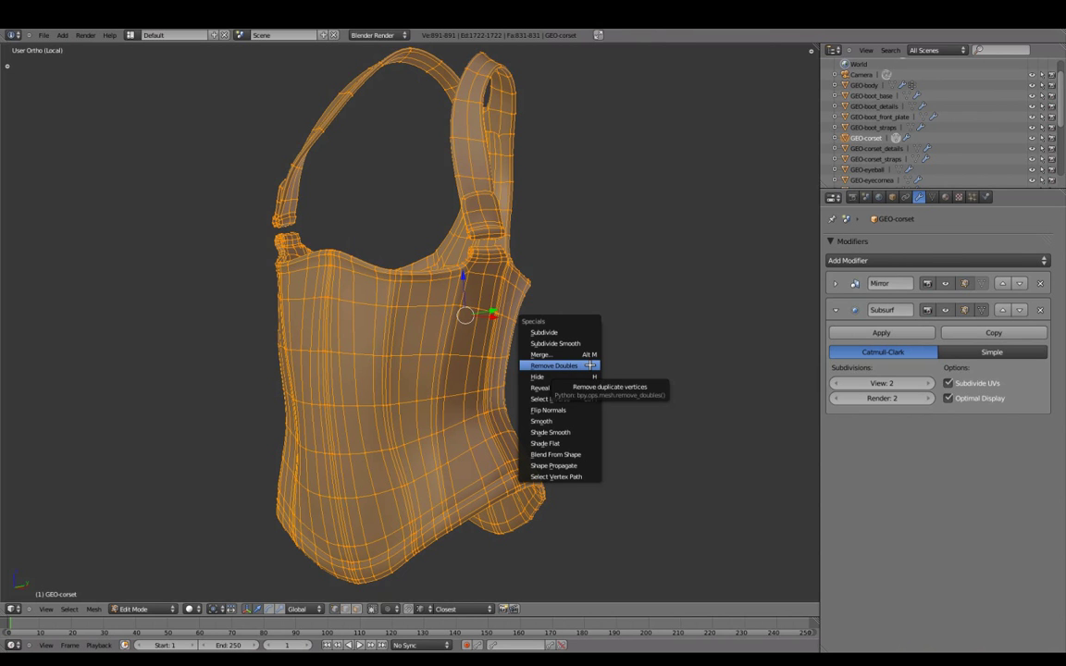
left_click(589, 366)
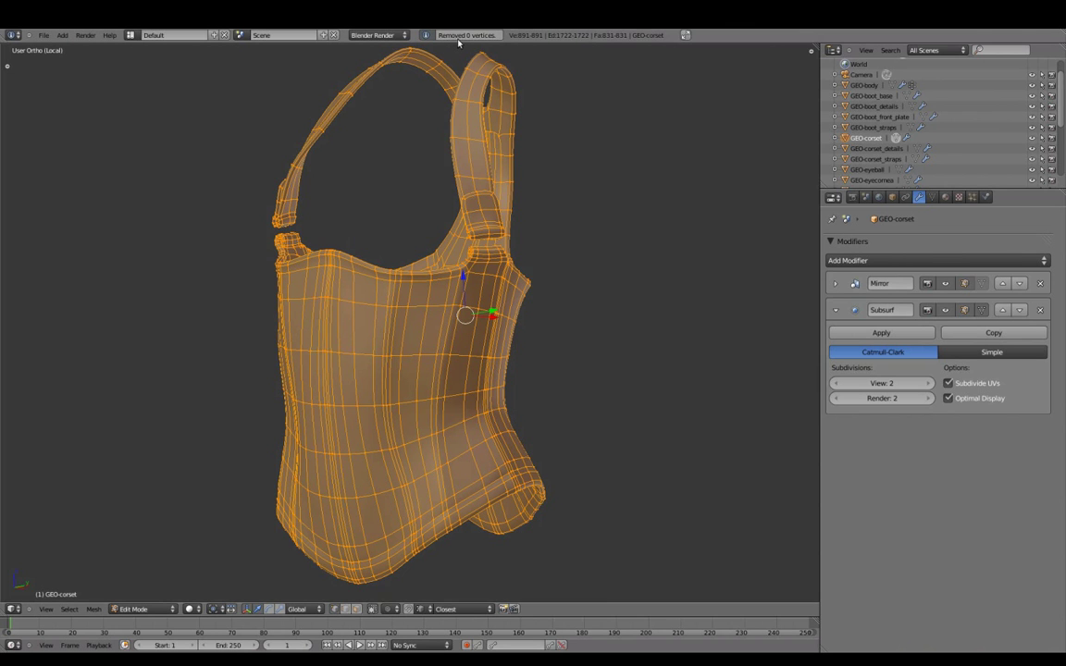
Test-move a corset vertex, then run Remove Doubles again, merging one vertex.
right_click(468, 361)
middle_click_drag(468, 361, 485, 338)
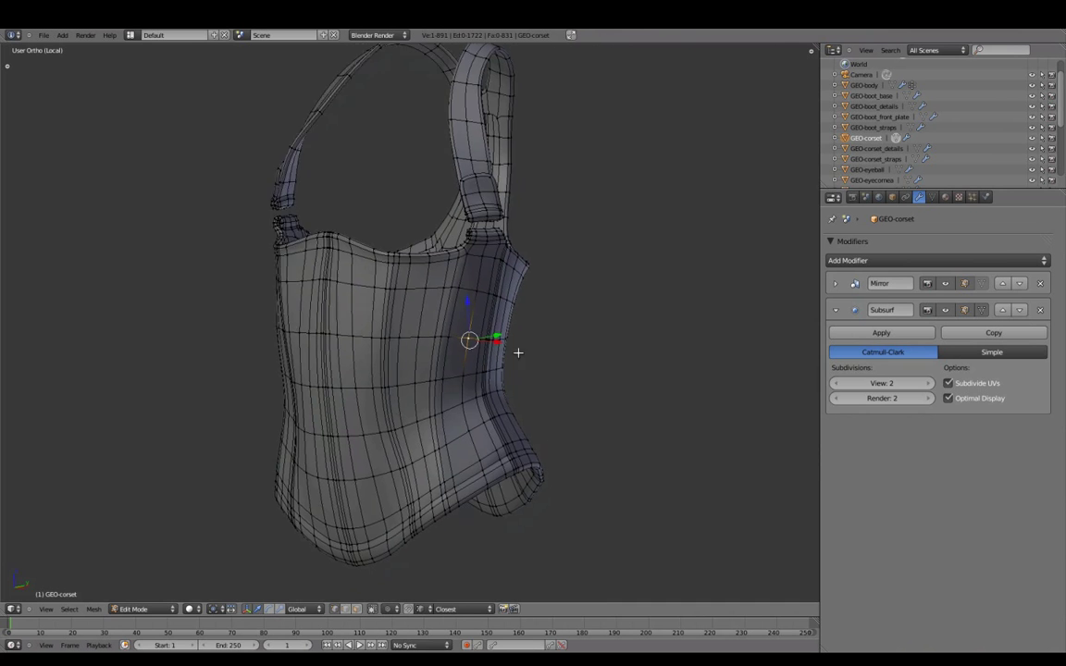
scroll(470, 324, "up", 3)
key("g")
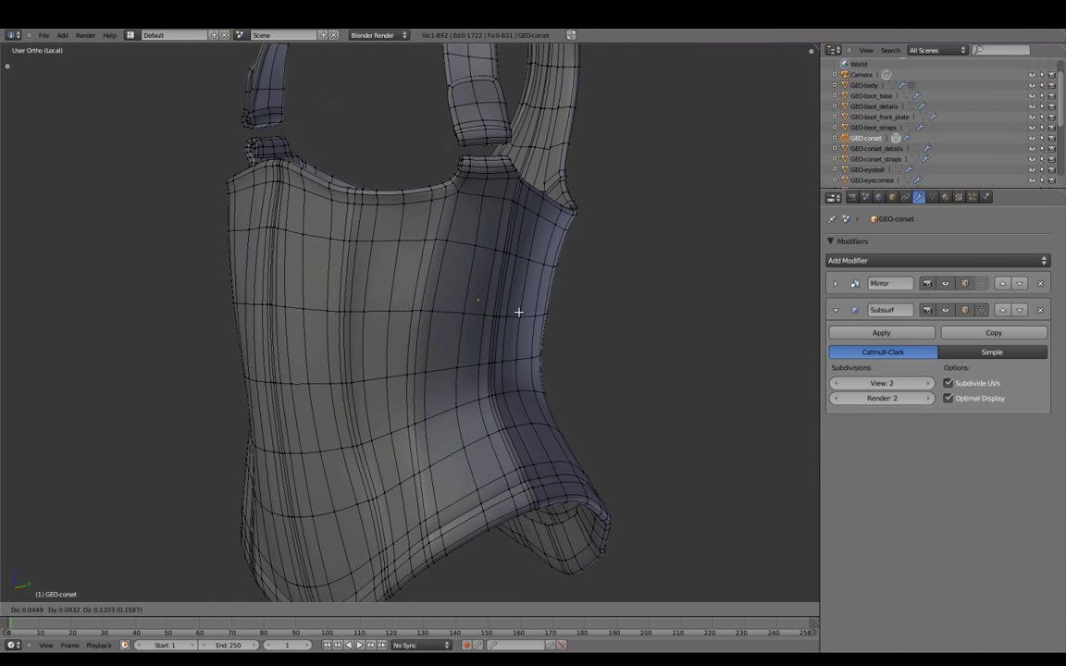
right_click(611, 309)
mouse_move(604, 324)
middle_mouse_down()
mouse_move(493, 318)
mouse_move(604, 306)
mouse_move(602, 286)
middle_mouse_up()
key("a")
key("w")
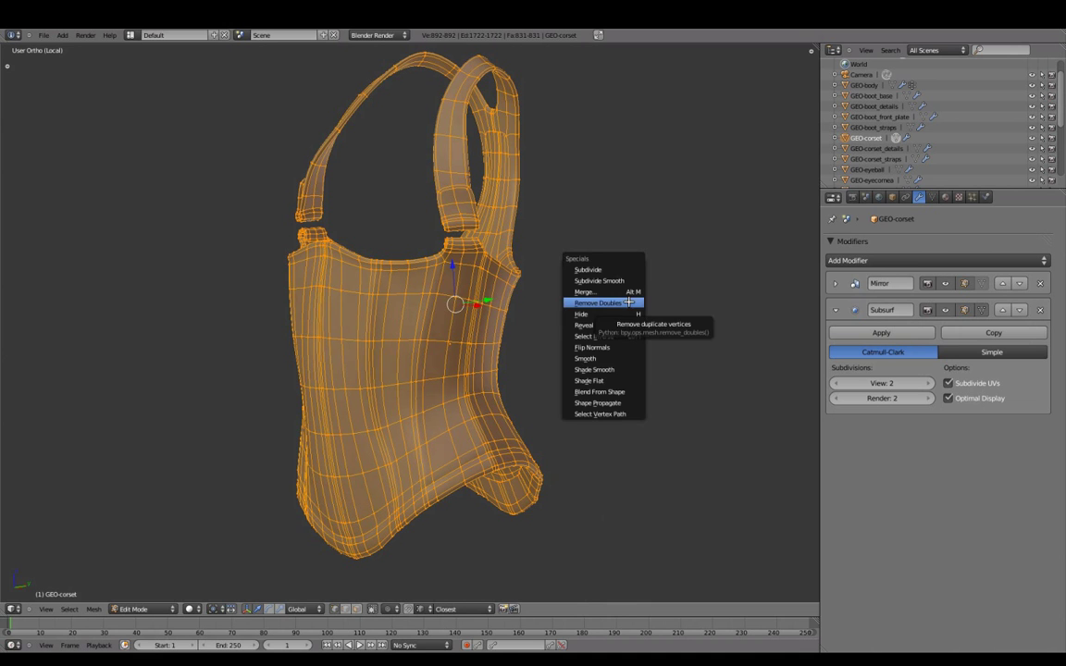
left_click(629, 303)
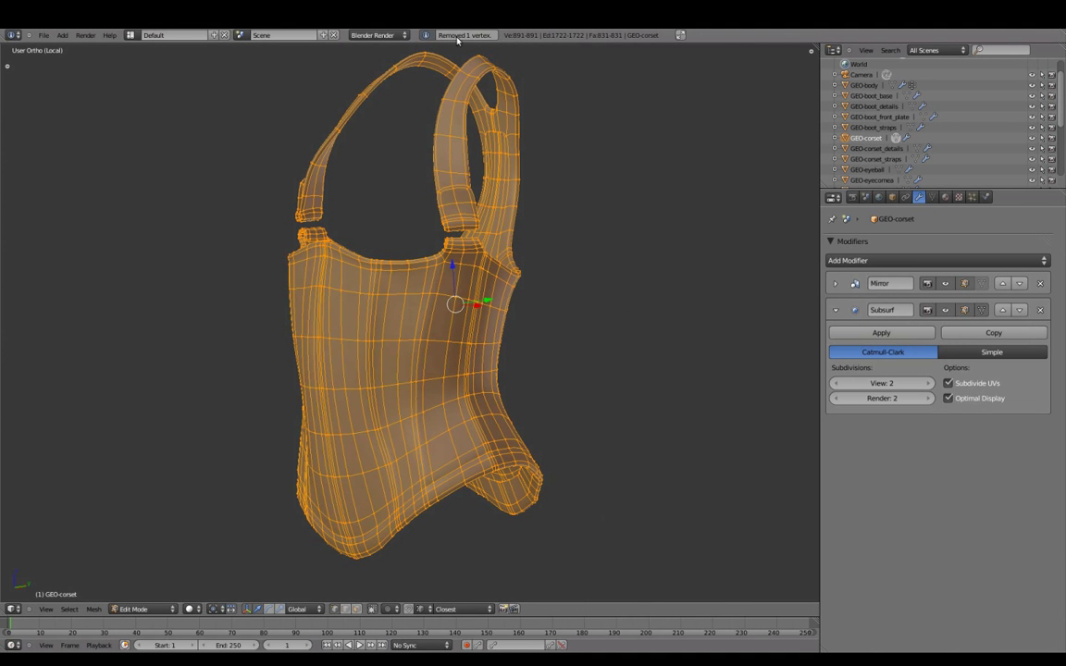
key("a")
mouse_move(508, 317)
middle_mouse_down()
mouse_move(488, 340)
mouse_move(520, 370)
middle_mouse_up()
Select all corset geometry, move it and cancel, then return to object mode.
key("a")
key("g")
right_click(577, 347)
mouse_move(576, 347)
middle_mouse_down()
mouse_move(671, 347)
mouse_move(613, 352)
middle_mouse_up()
key("a")
key("Tab")
mouse_move(550, 347)
middle_mouse_down()
mouse_move(602, 345)
mouse_move(490, 319)
mouse_move(396, 340)
mouse_move(647, 330)
middle_mouse_up()
Remove doubles on the entire corset mesh, merging 891 vertices.
key("Tab")
key("a")
key("w")
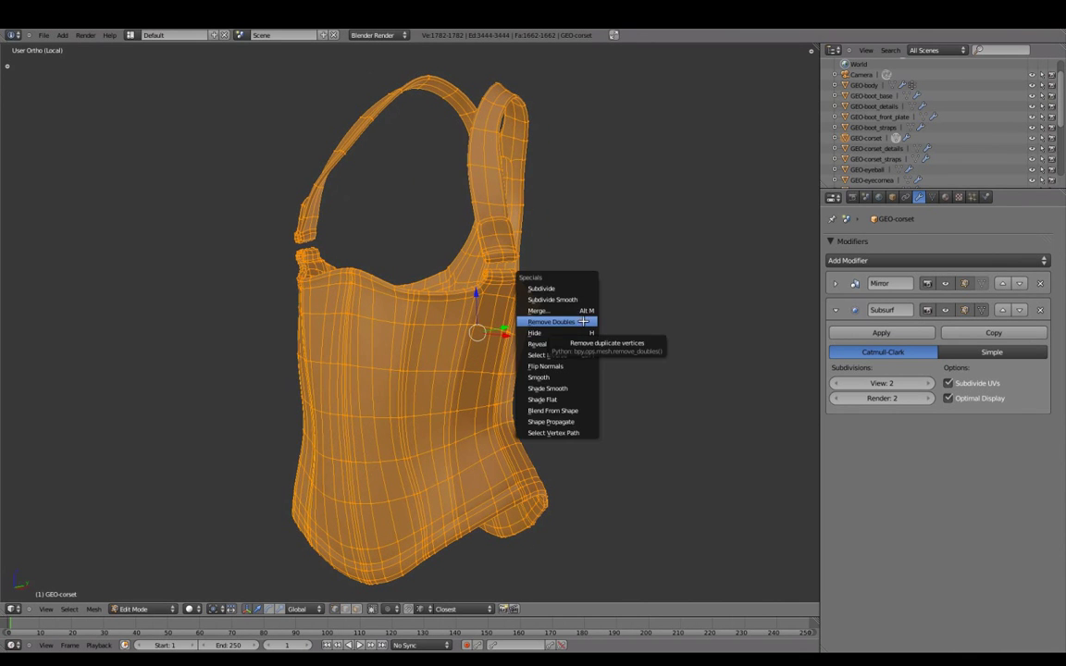
left_click(588, 322)
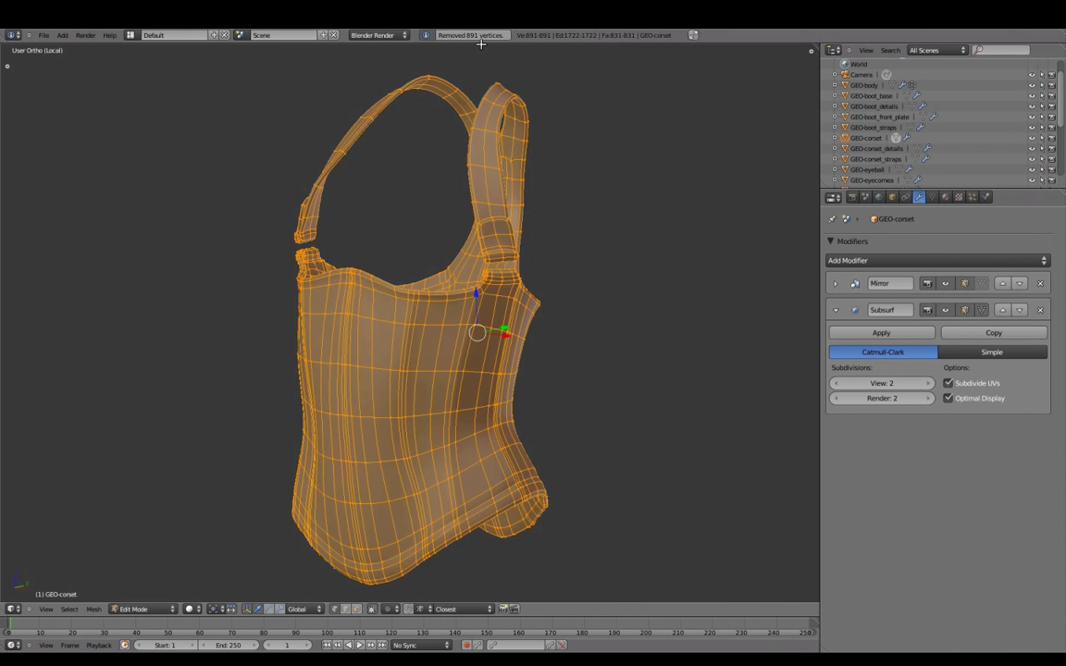
key("a")
mouse_move(499, 356)
middle_mouse_down()
mouse_move(562, 325)
mouse_move(324, 382)
middle_mouse_up()
scroll(324, 382, "down", 2)
Return to Object Mode, bring back the full character, and open a widened view properties panel.
key("Tab")
key("KP_Divide")
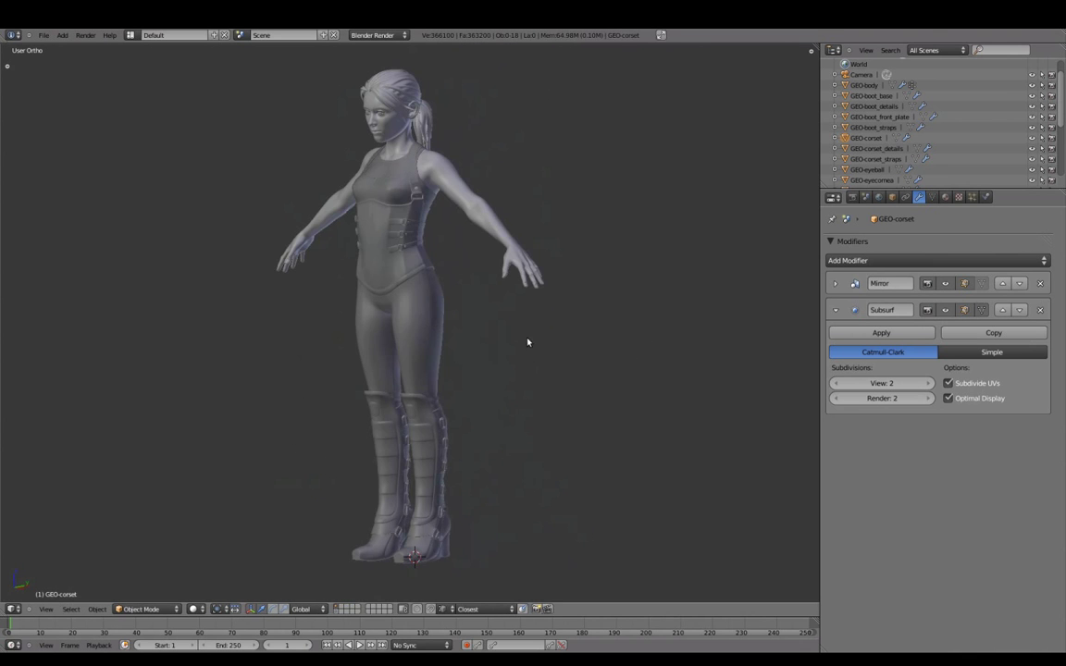
key("n")
left_click_drag(691, 353, 631, 350)
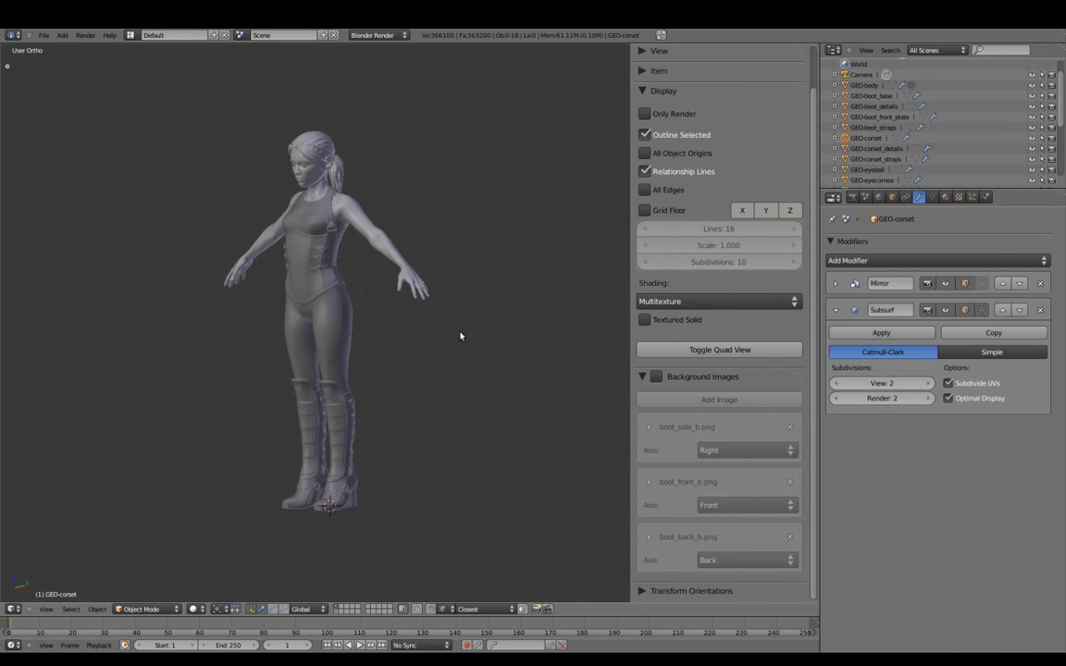
middle_click_drag(452, 335, 476, 334, "shift")
Enable Background Images and remove boot_side_b.png, boot_front_b.png and boot_back_b.png.
left_click(656, 377)
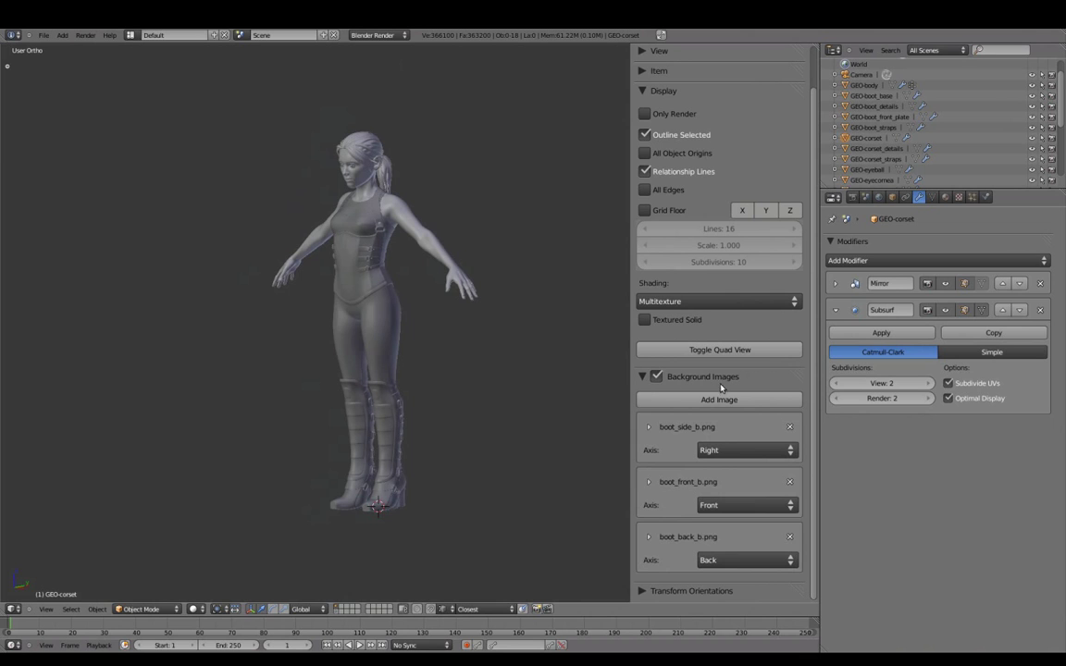
left_click(792, 427)
left_click(790, 427)
left_click(789, 427)
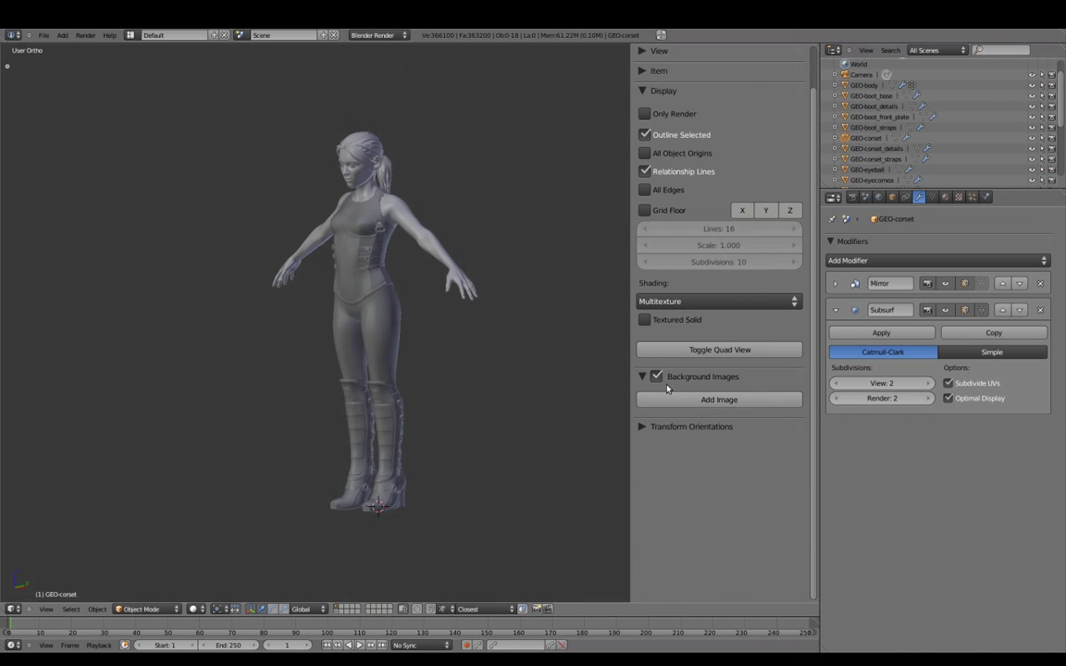
left_click(643, 376)
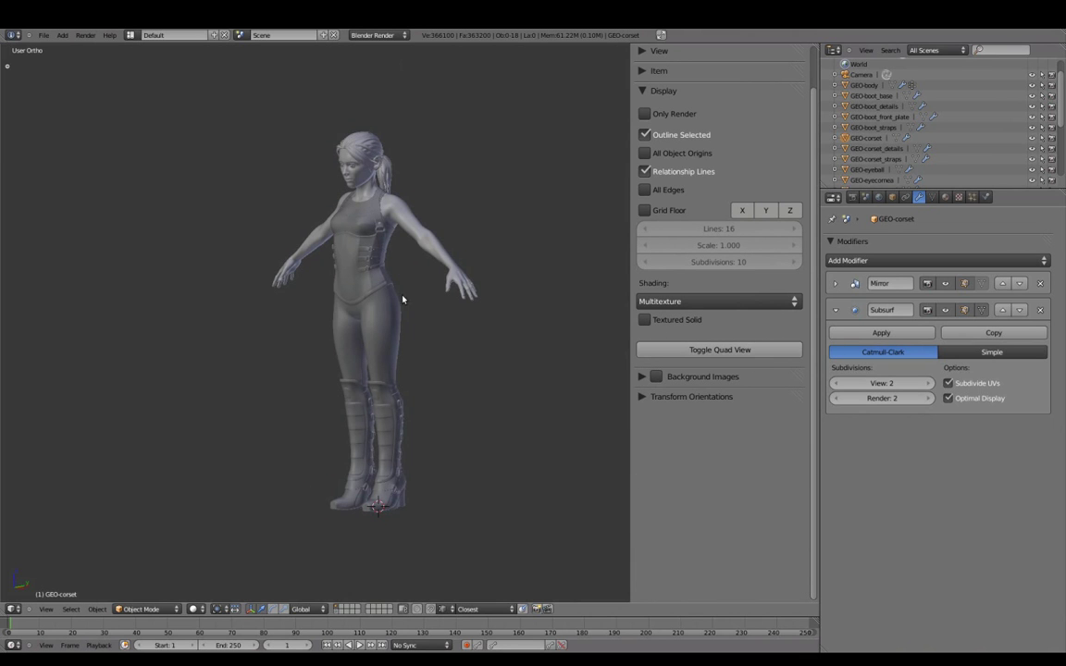
Isolate the corset, turn on Textured Solid to check its textures, then show the full character.
key("KP_Divide")
mouse_move(325, 334)
middle_mouse_down()
mouse_move(281, 322)
mouse_move(386, 349)
middle_mouse_up()
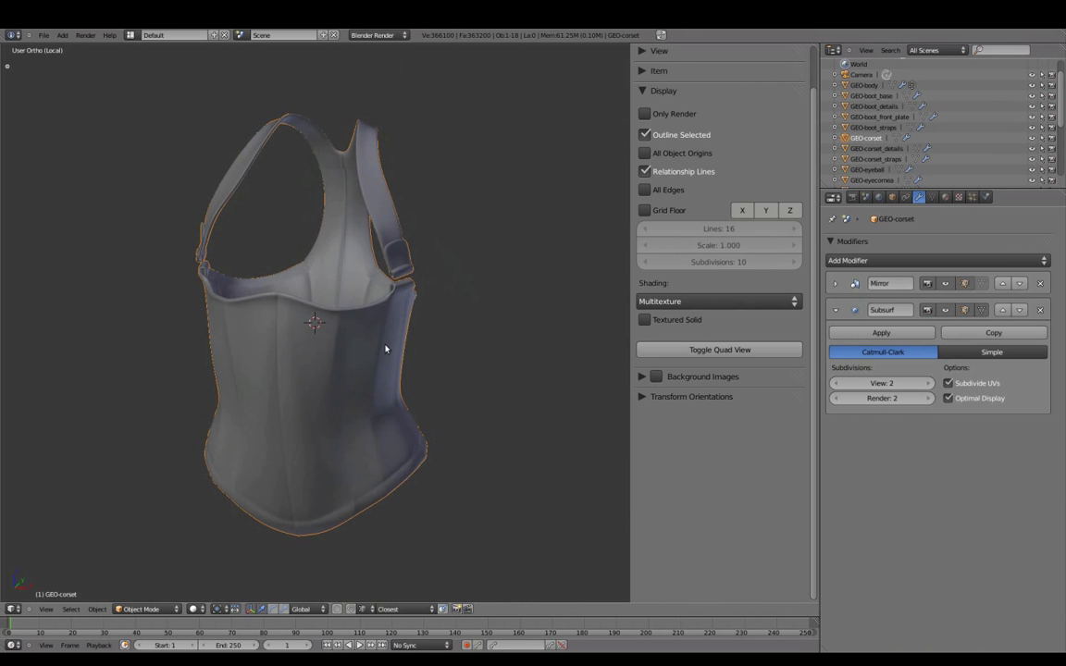
left_click(645, 320)
mouse_move(416, 361)
middle_mouse_down()
mouse_move(388, 392)
mouse_move(333, 518)
mouse_move(432, 316)
mouse_move(451, 348)
middle_mouse_up()
key("KP_Divide")
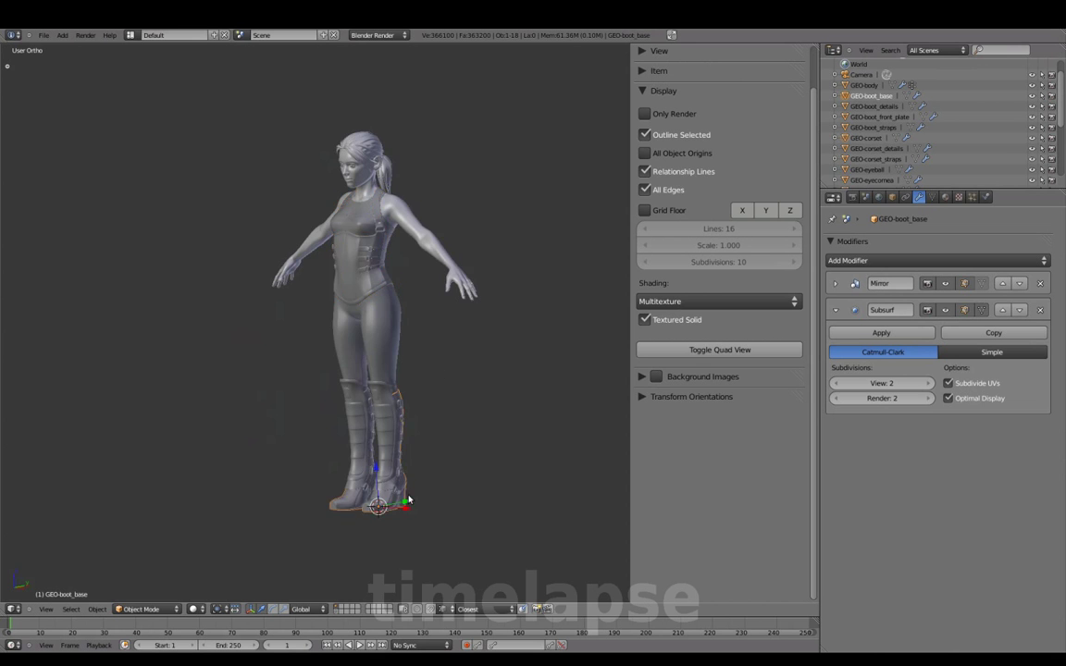
Select and isolate GEO-boot_base, orbiting to see both boots.
right_click(409, 499)
key("KP_Divide")
middle_click_drag(409, 500, 280, 417)
scroll(281, 416, "up", 4)
middle_click_drag(187, 383, 396, 344)
scroll(209, 317, "down", 4)
middle_click_drag(210, 317, 440, 370)
Inspect the boot mesh in Edit Mode with all geometry selected and the tool shelf open.
key("Tab")
key("a")
key("t")
scroll(83, 186, "up", 4)
key("a")
key("Tab")
mouse_move(428, 379)
middle_mouse_down()
mouse_move(453, 374)
mouse_move(435, 361)
mouse_move(461, 356)
middle_mouse_up()
key("Tab")
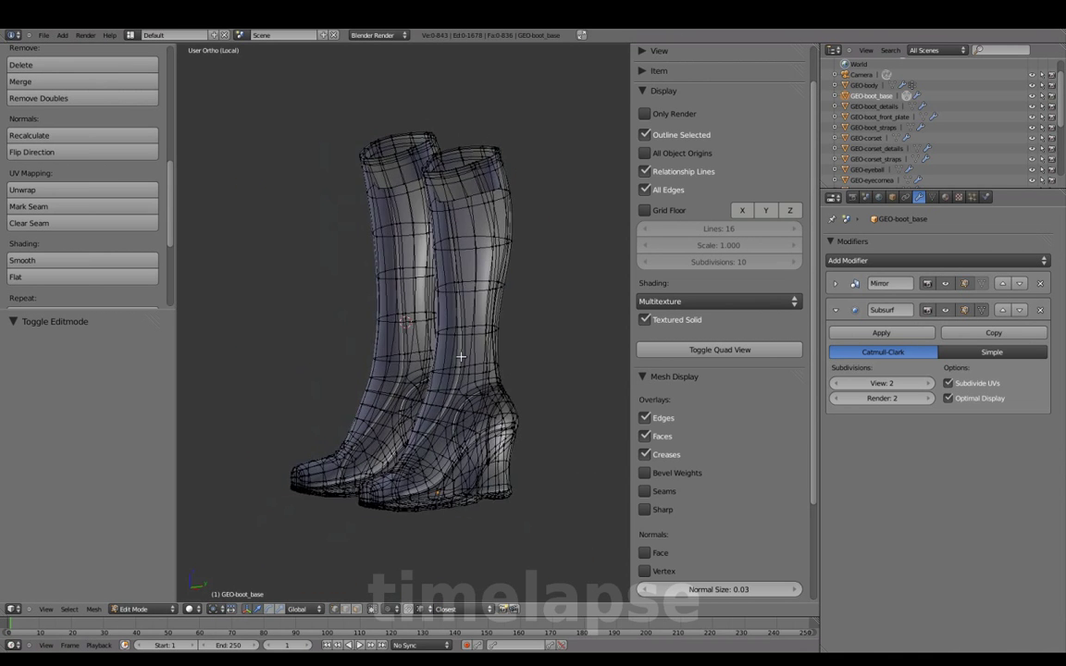
Leave isolation, select the whole boot mesh, hide the tool shelf, and return to Object Mode.
key("KP_Divide")
scroll(461, 370, "up", 5)
key("a")
key("a")
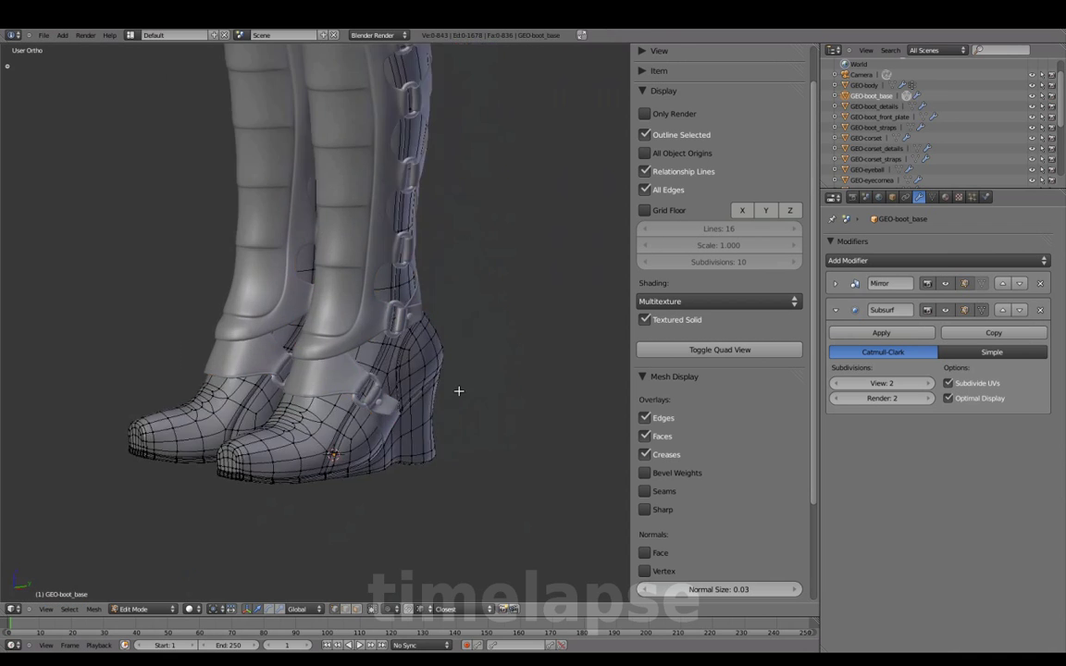
key("t")
key("Tab")
scroll(482, 409, "down", 3)
With the 3D view maximized, check the character's back, turn off Textured Solid, and restore the layout.
key("ctrl+Up")
mouse_move(482, 408)
middle_mouse_down("shift")
mouse_move(657, 333)
mouse_move(490, 454)
mouse_move(388, 302)
mouse_move(383, 184)
mouse_move(397, 363)
mouse_move(594, 316)
middle_mouse_up("shift")
scroll(594, 316, "down", 5)
mouse_move(568, 209)
middle_mouse_down()
mouse_move(174, 372)
mouse_move(164, 330)
middle_mouse_up()
left_click(891, 356)
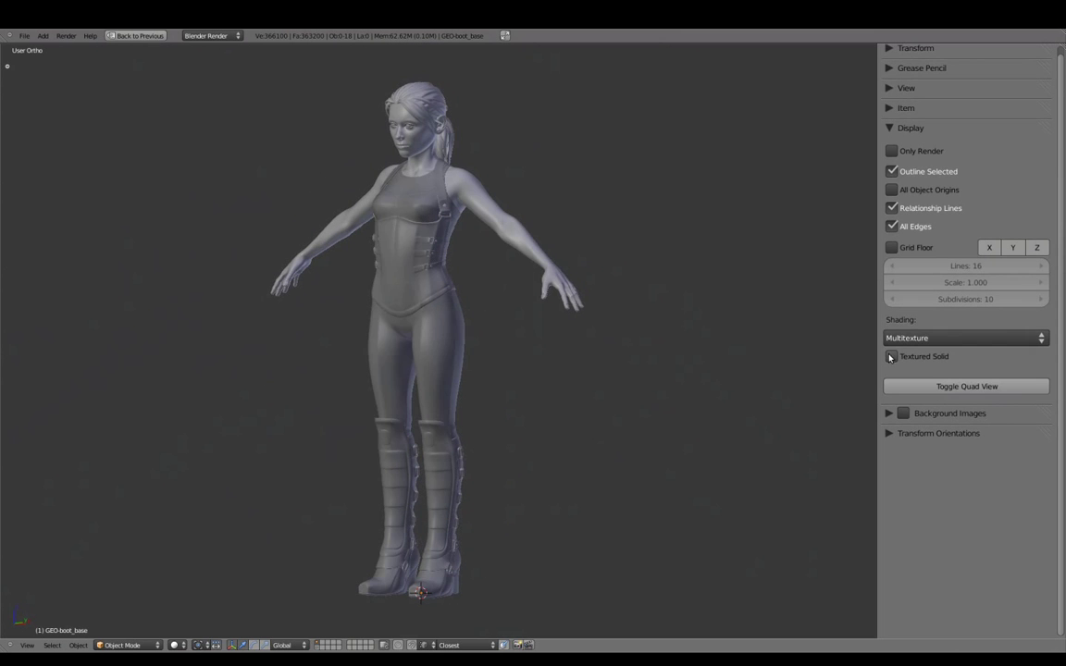
key("ctrl+Up")
Close the side panel, select GEO-body in wireframe, and expand its Mirror modifier settings.
key("n")
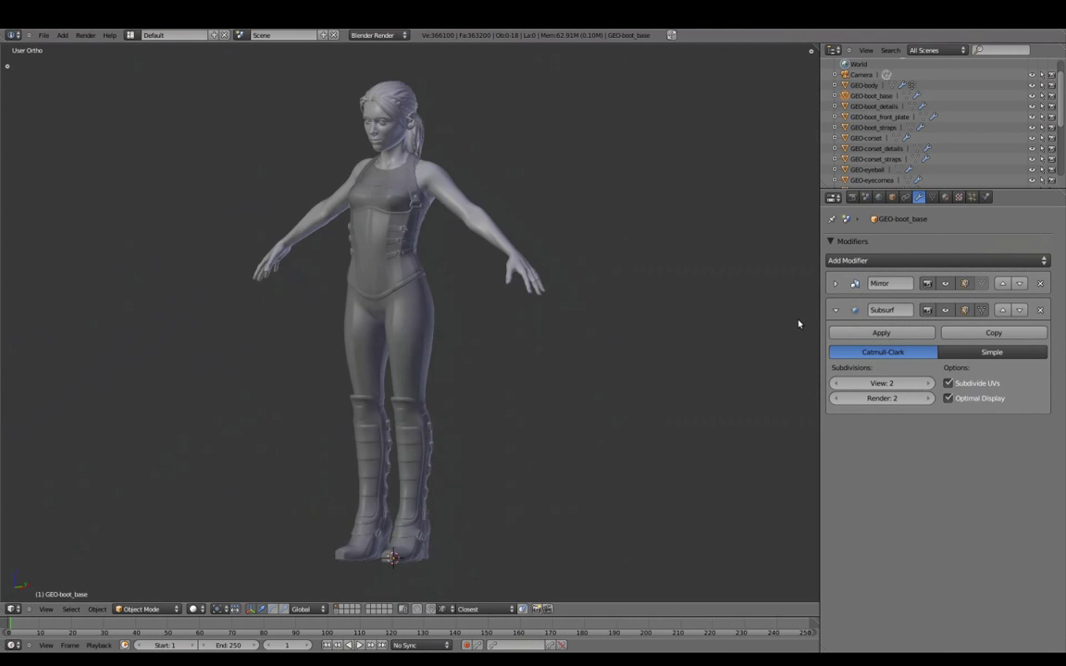
middle_click_drag(637, 330, 559, 275)
right_click(559, 275)
key("z")
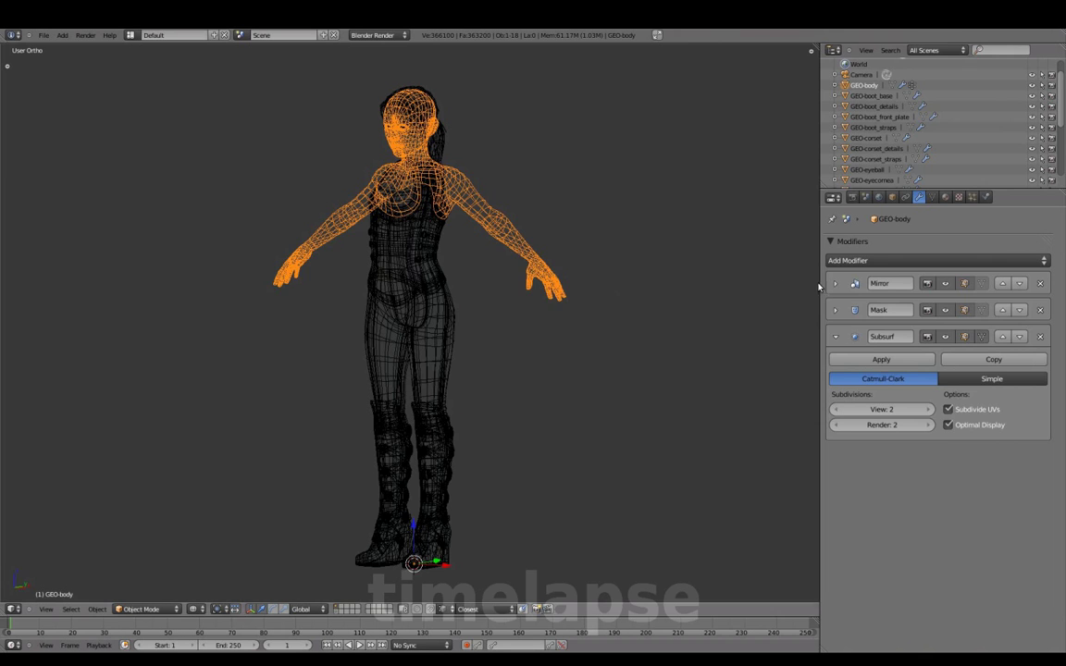
left_click_drag(820, 287, 773, 287)
left_click(786, 283)
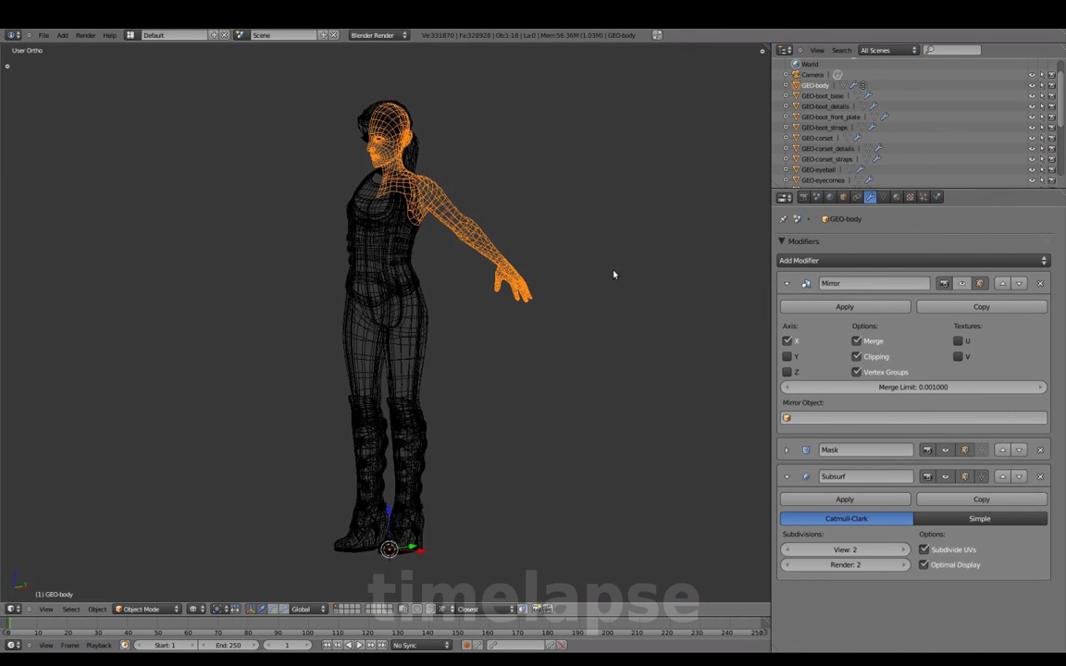
Apply the Mirror modifier on GEO-body, GEO-boot_base and GEO-boot_details.
left_click(962, 283)
left_click(844, 307)
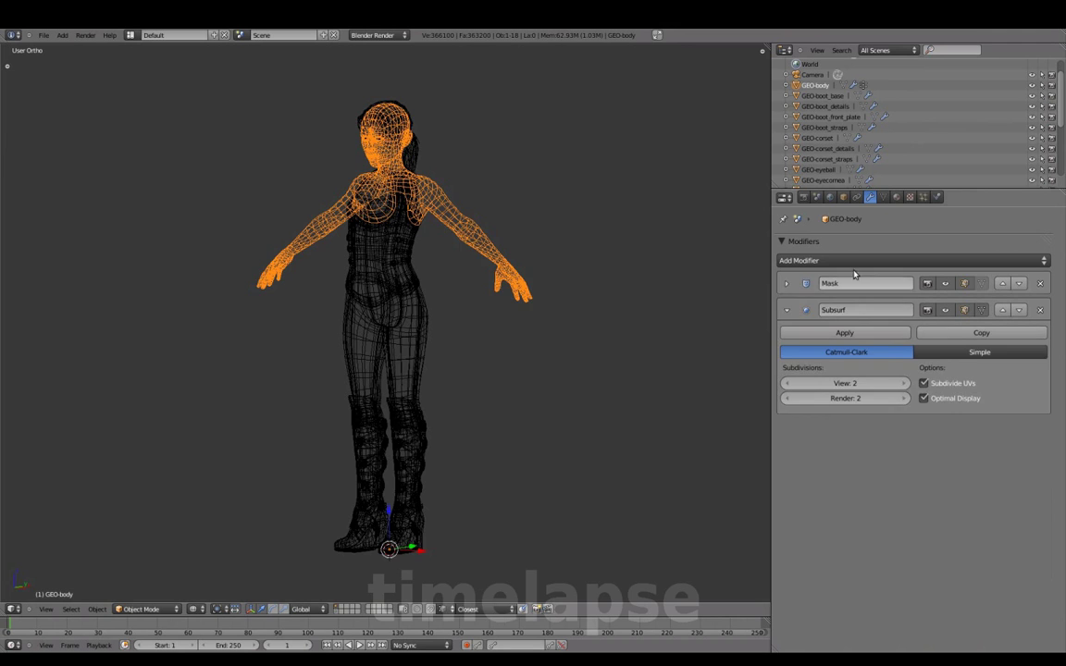
left_click(822, 96)
left_click(844, 306)
left_click(824, 106)
left_click(786, 283)
left_click(844, 306)
Apply the Mirror modifier on GEO-boot_front_plate, GEO-boot_straps, GEO-corset and GEO-corset_details.
left_click(831, 117)
left_click(787, 283)
left_click(844, 306)
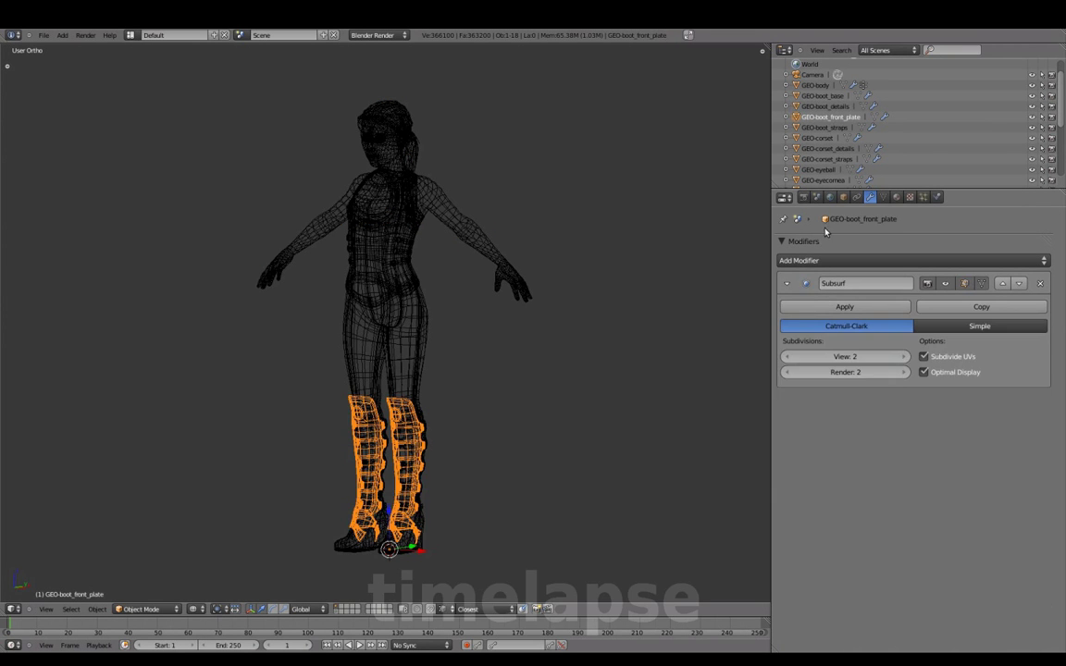
left_click(824, 126)
left_click(787, 283)
left_click(844, 306)
left_click(817, 137)
left_click(786, 283)
left_click(844, 306)
left_click(827, 148)
Apply Mirror on GEO-corset_straps, check GEO-eyeball, and apply Mirror on GEO-eyelashes.
left_click(787, 283)
left_click(844, 307)
left_click(827, 160)
left_click(787, 283)
left_click(845, 307)
scroll(826, 129, "down", 5)
left_click(818, 67)
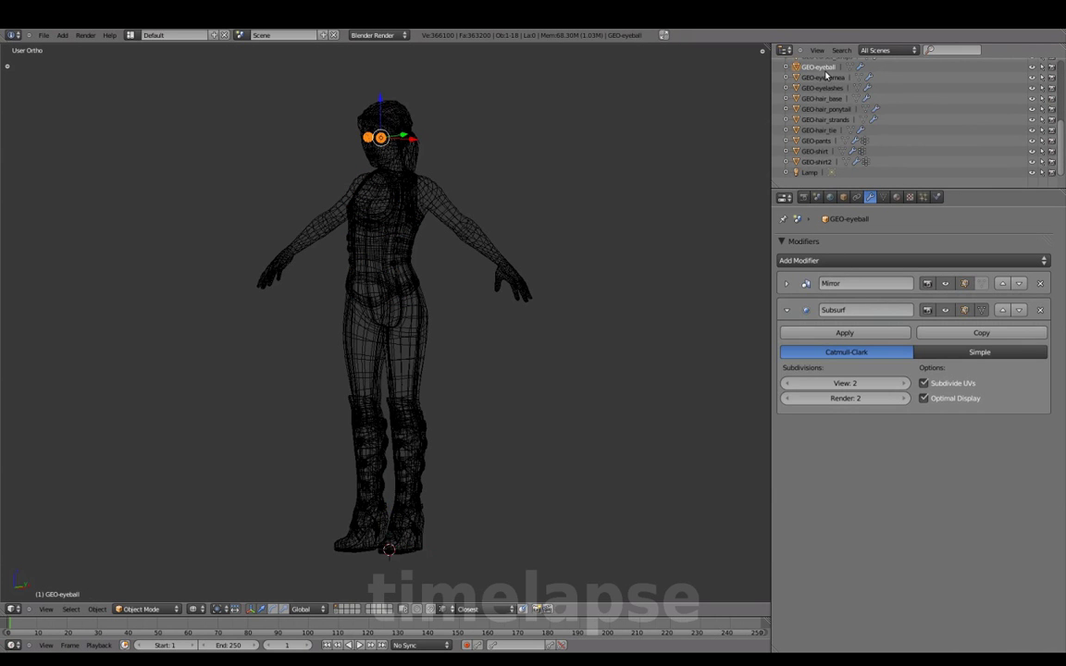
left_click(787, 283)
left_click(844, 306)
Check the hair and pants objects, then apply the Mirror modifier on GEO-shirt and GEO-shirt2.
left_click(822, 98)
left_click(826, 110)
left_click(827, 119)
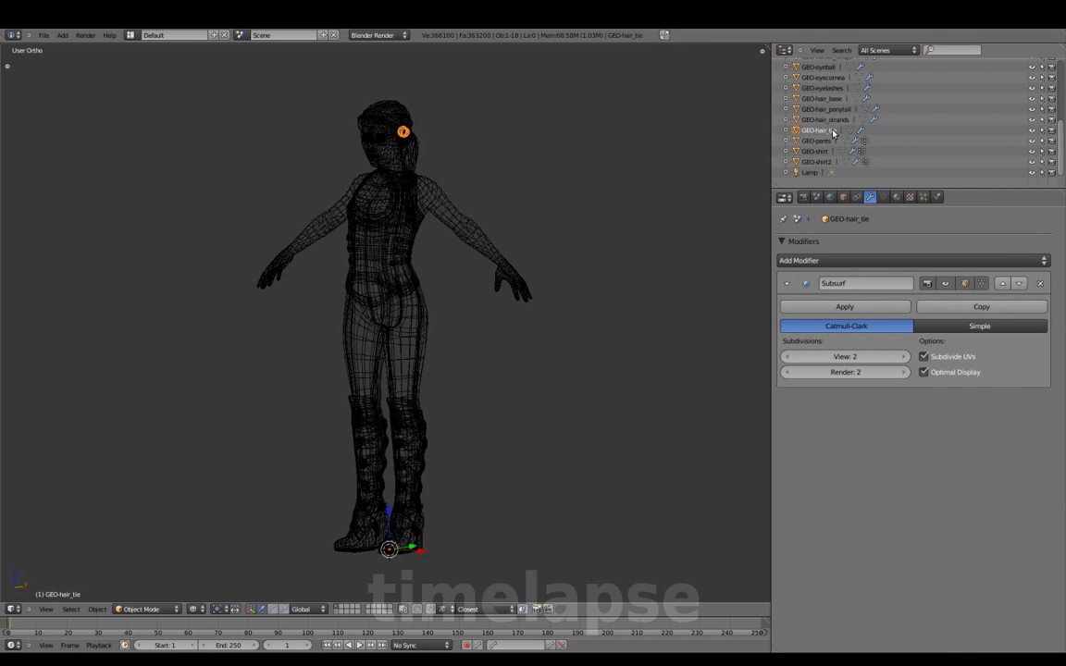
left_click(826, 141)
left_click(818, 151)
left_click(787, 283)
left_click(844, 307)
left_click(818, 162)
left_click(787, 283)
left_click(845, 307)
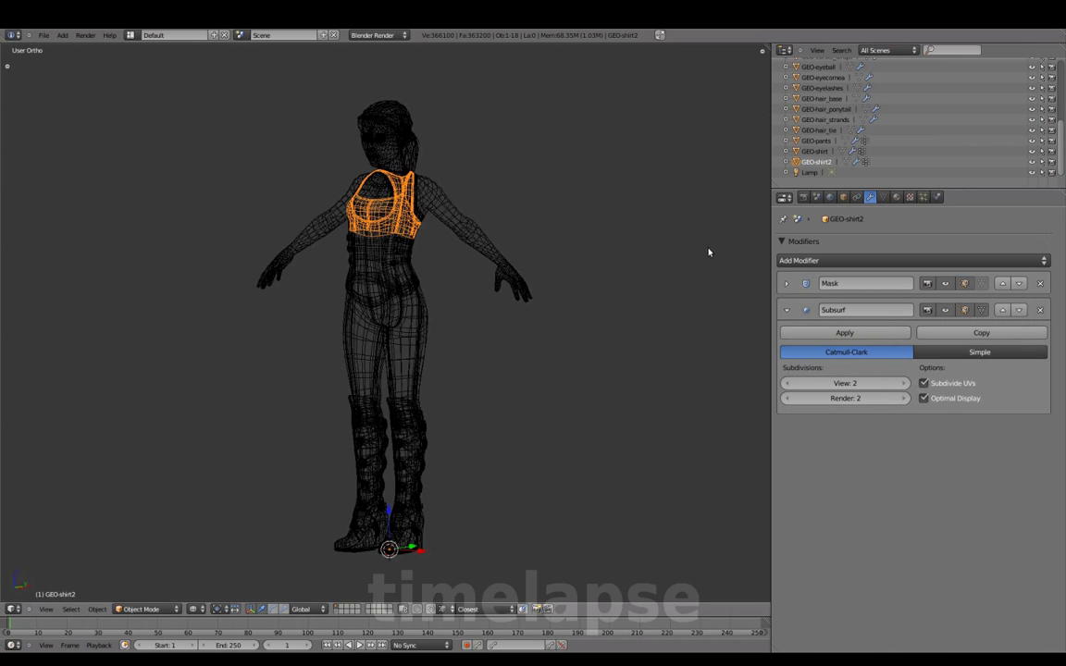
Switch to solid shading, select GEO-body, and expand its Mask modifier settings.
key("z")
key("a")
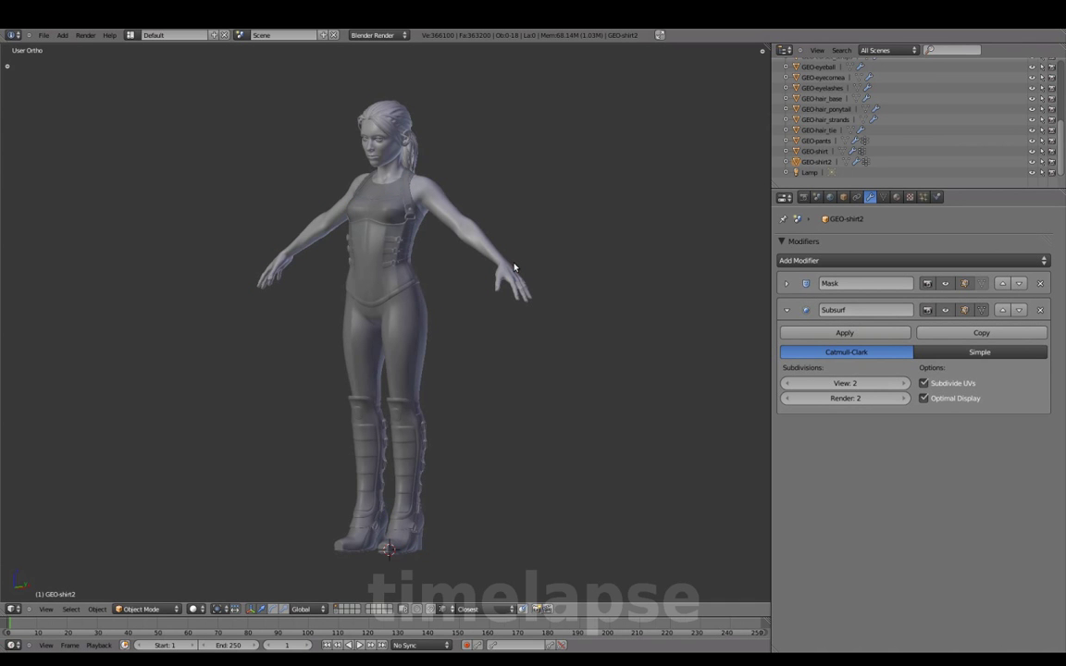
right_click(517, 268)
scroll(816, 137, "up", 5)
left_click(786, 283)
In wireframe, enable the body's Mask modifier in the viewport after checking its vertex groups.
key("z")
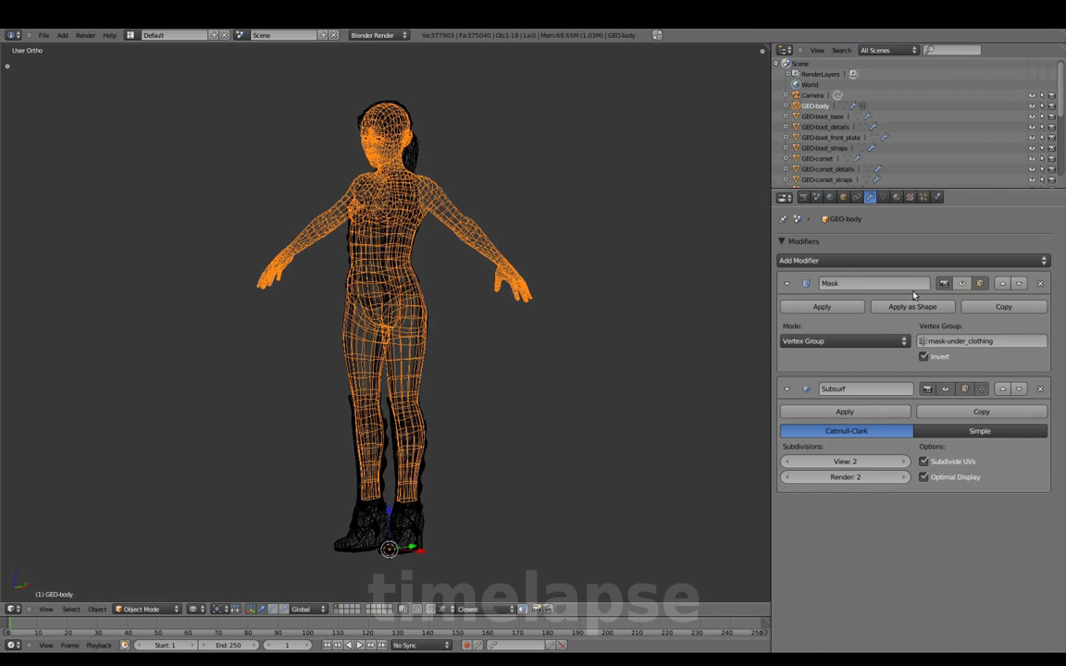
left_click(962, 284)
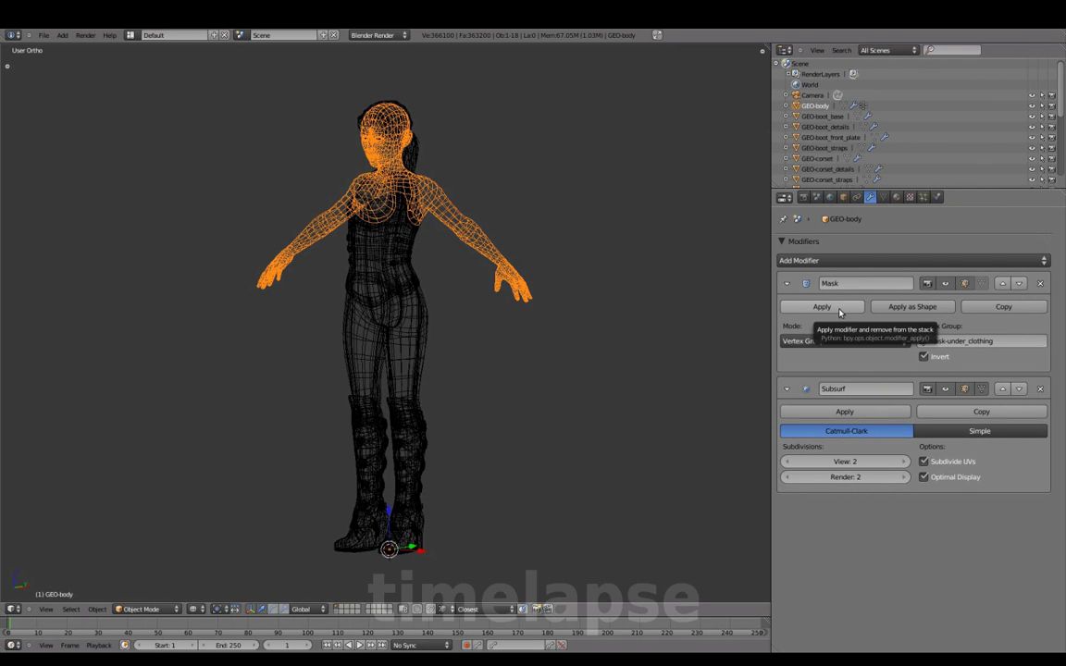
left_click(884, 199)
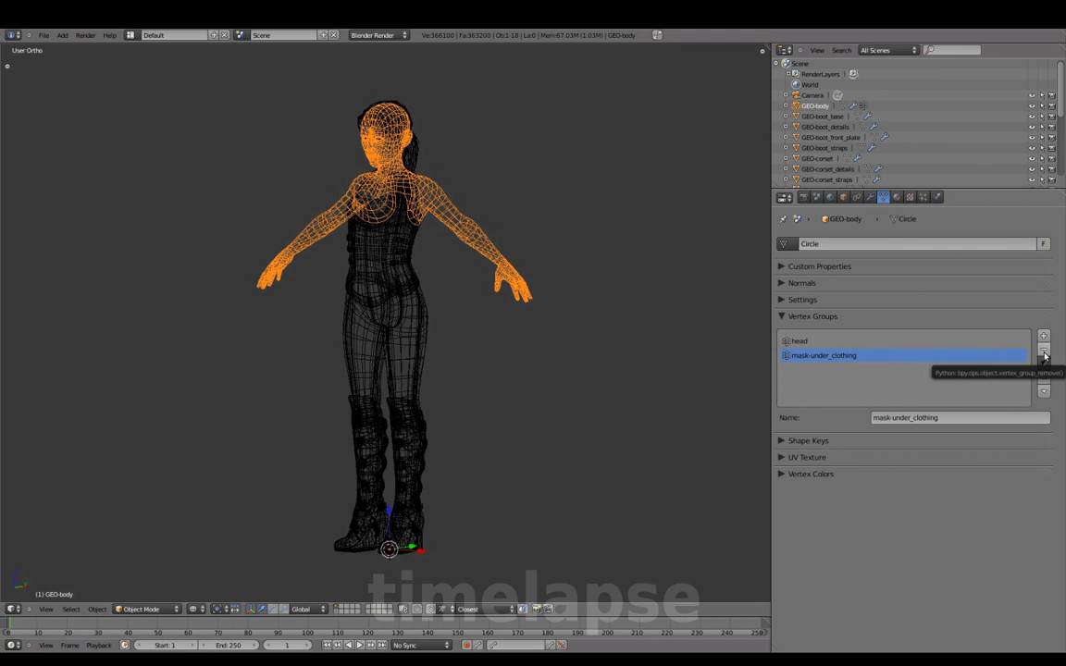
left_click(870, 197)
left_click(786, 283)
Deselect all and toggle solid shading to check the mask, then reselect the figure in wireframe.
key("a")
key("z")
left_click(814, 106)
key("z")
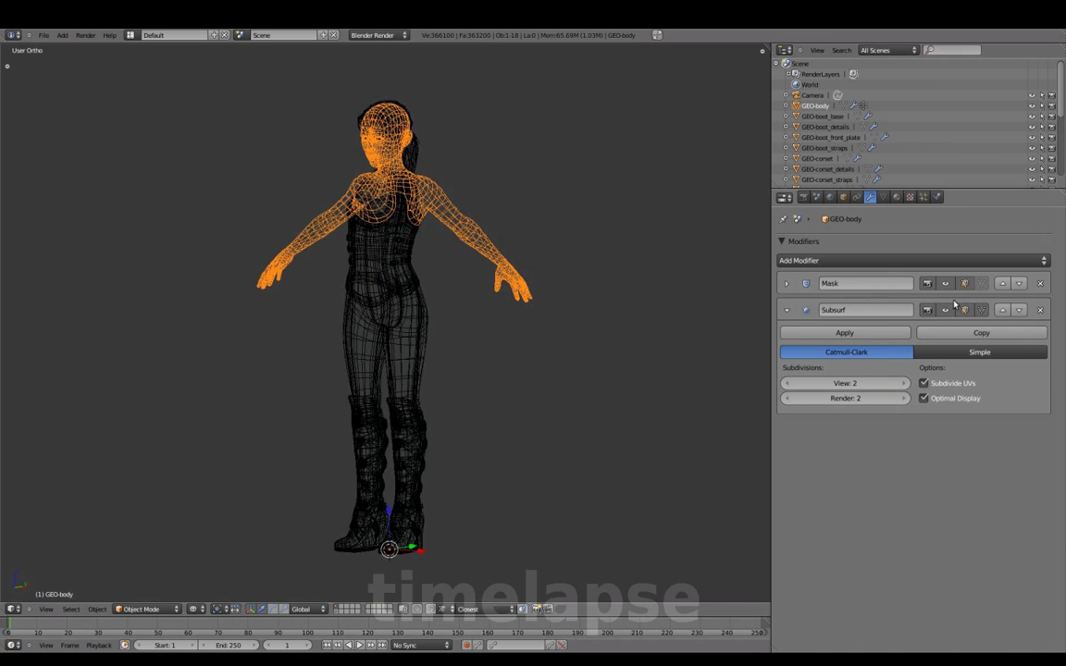
Step through GEO-pants, GEO-shirt and GEO-shirt2 in the Outliner, ending on GEO-body.
scroll(875, 150, "down", 3)
scroll(875, 150, "down", 1)
left_click(816, 141)
left_click(816, 150)
left_click(816, 162)
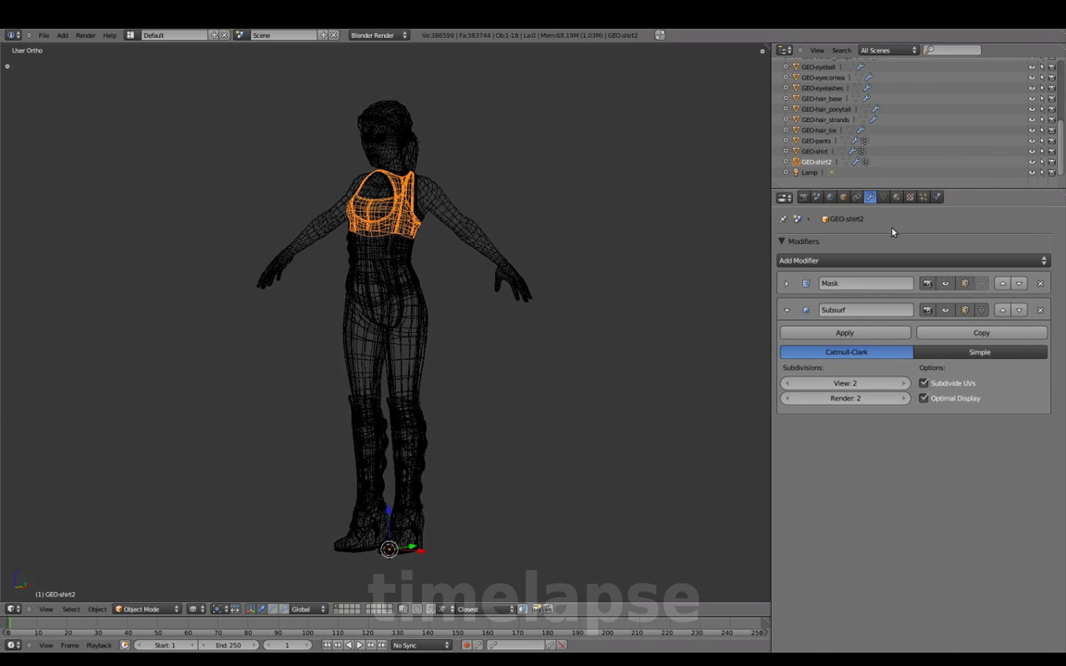
left_click(815, 151)
left_click(816, 141)
scroll(830, 111, "up", 5)
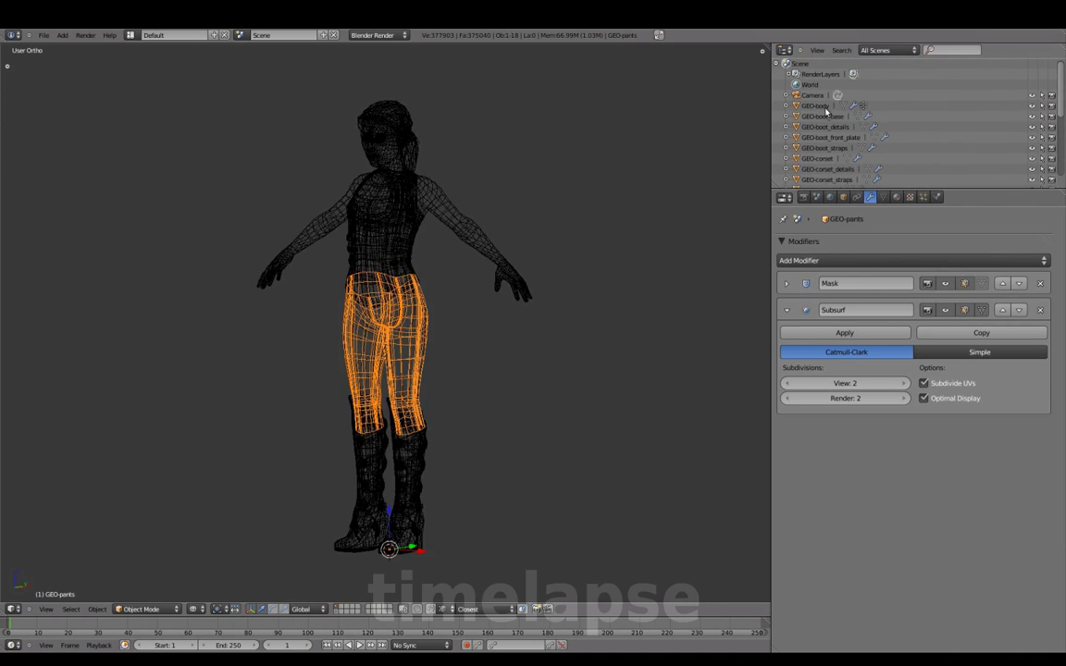
left_click(824, 106)
In solid shading, enable scene Simplify and lower its Subdivision to 0.
key("z")
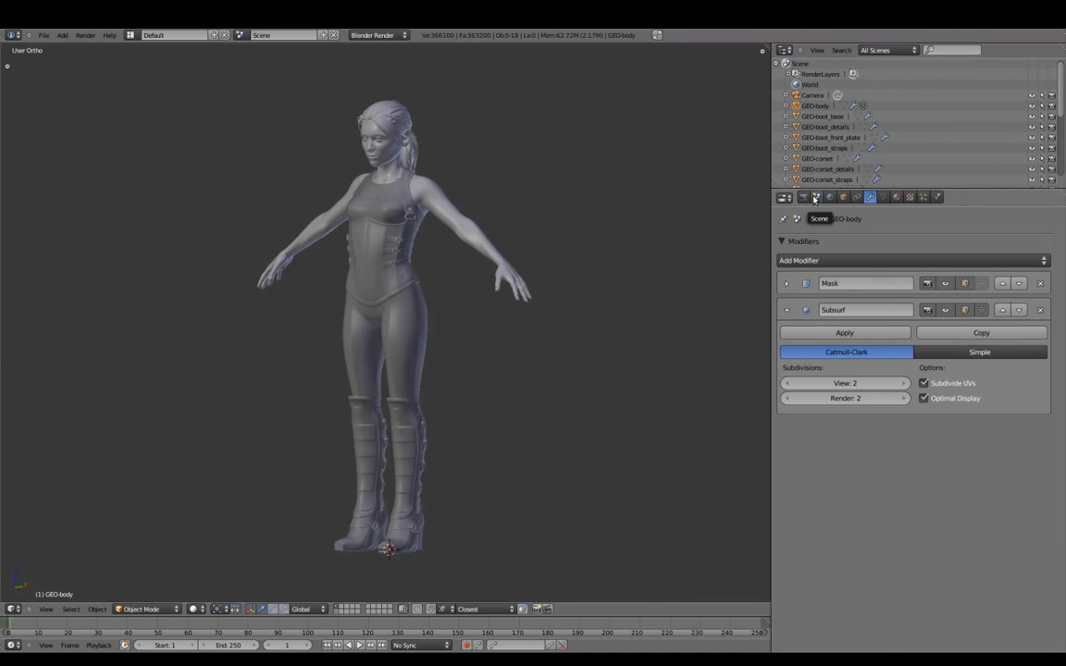
left_click(815, 198)
left_click_drag(782, 374, 783, 406)
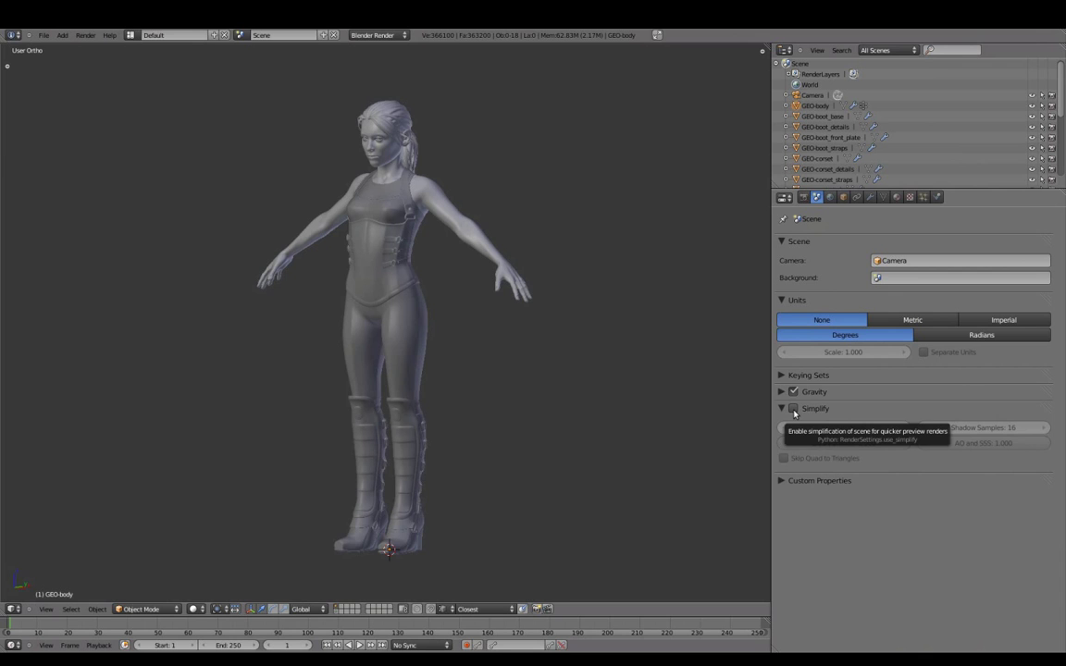
left_click(794, 410)
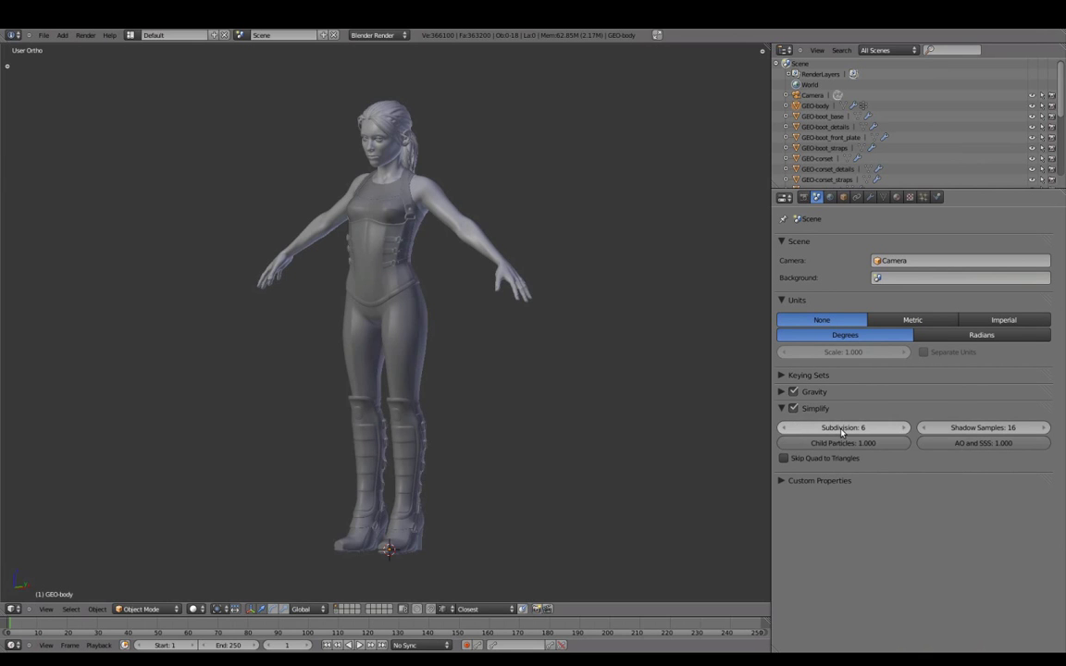
left_click(784, 428)
left_click(783, 428)
left_click(784, 428)
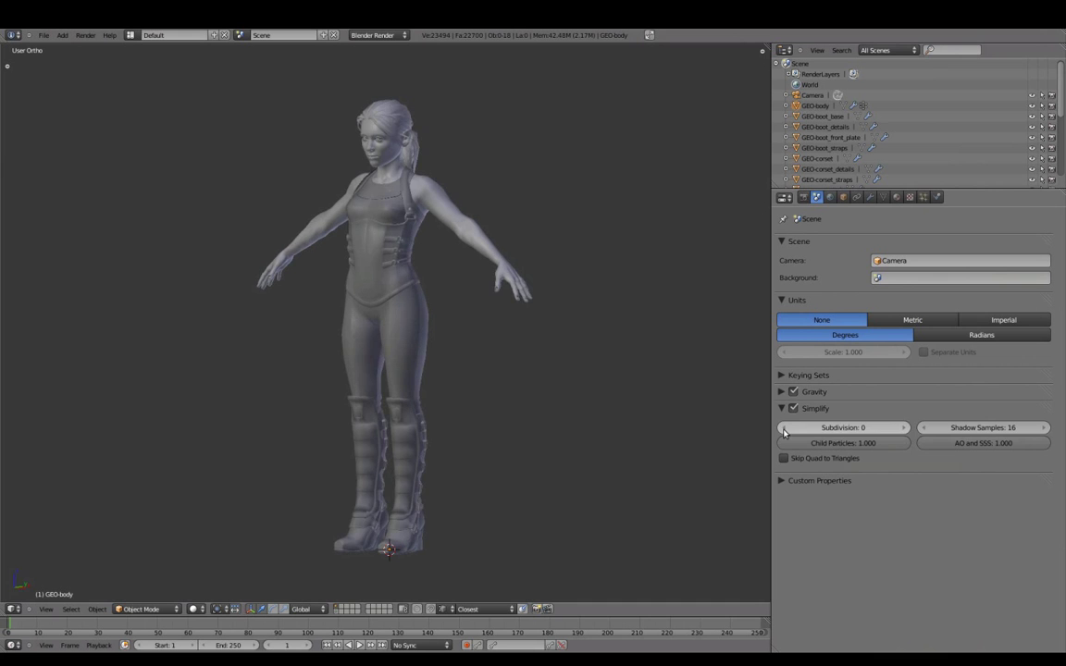
Compare Simplify Subdivision at 2, then set it back to 0.
scroll(595, 363, "up", 2, "ctrl")
scroll(571, 238, "up", 3, "ctrl")
scroll(578, 337, "up", 3)
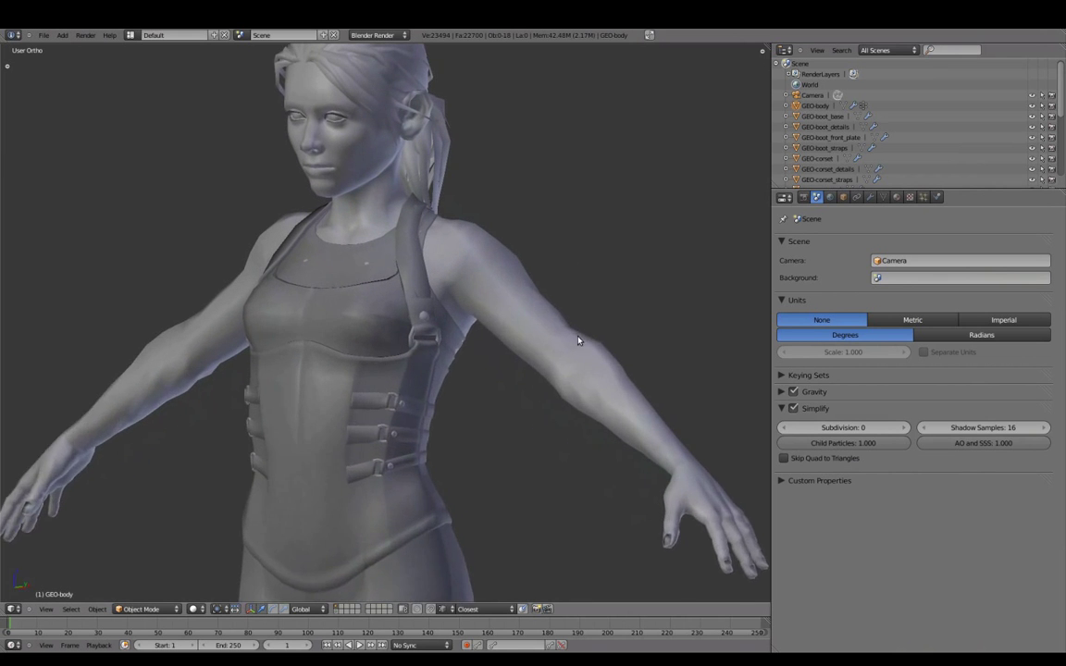
scroll(624, 445, "up", 2)
scroll(624, 445, "up", 2)
scroll(610, 407, "up", 1)
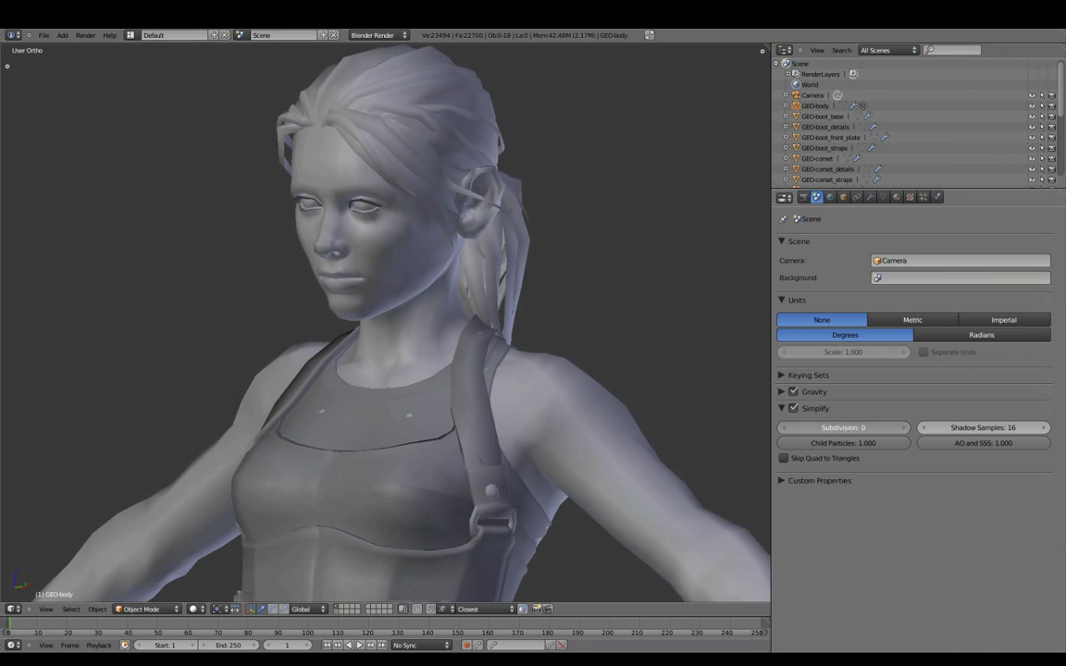
left_click(902, 428)
left_click(905, 427)
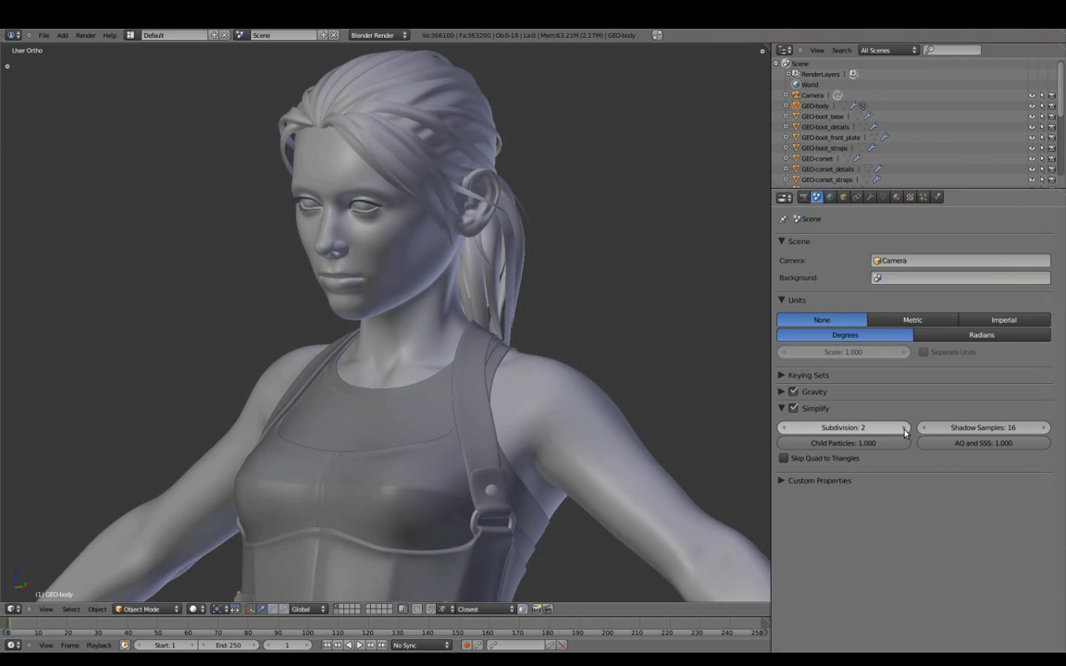
left_click(782, 428)
left_click(782, 427)
scroll(607, 421, "down", 2)
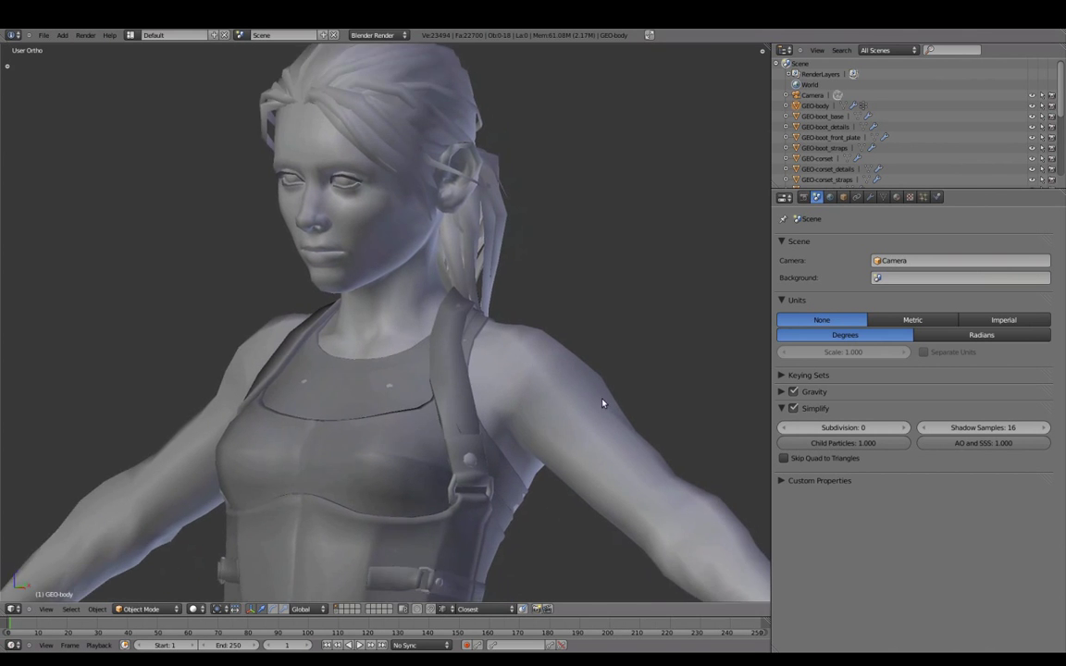
scroll(562, 411, "down", 3)
scroll(559, 353, "down", 3, "shift")
scroll(559, 309, "up", 2, "shift")
scroll(559, 310, "down", 2, "shift")
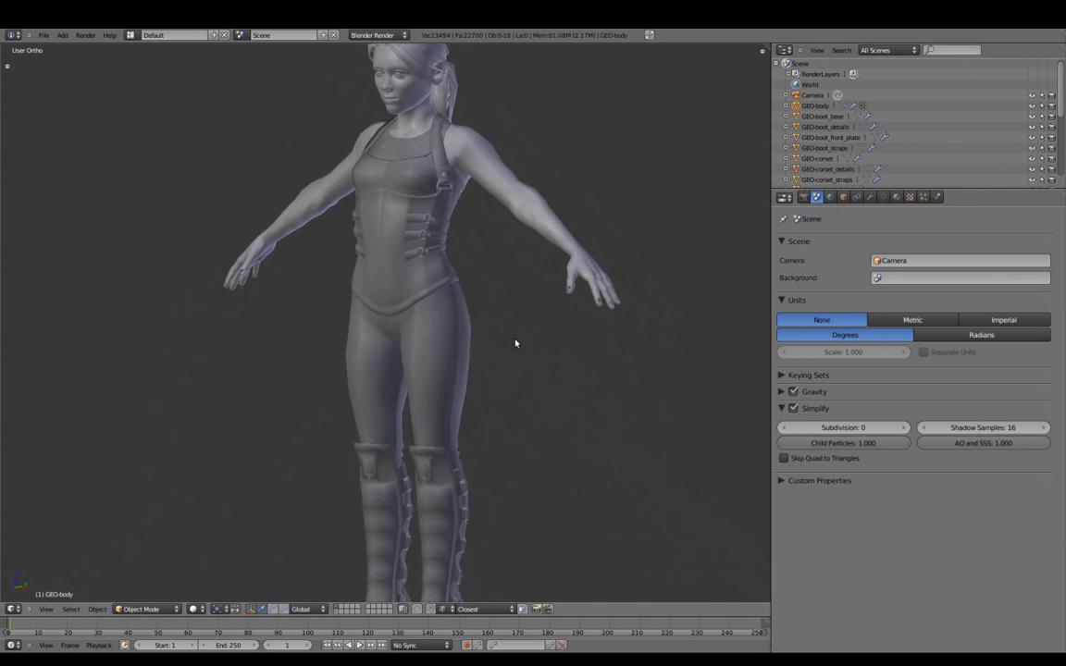
scroll(517, 340, "down", 2)
scroll(512, 317, "down", 1)
scroll(513, 309, "down", 1)
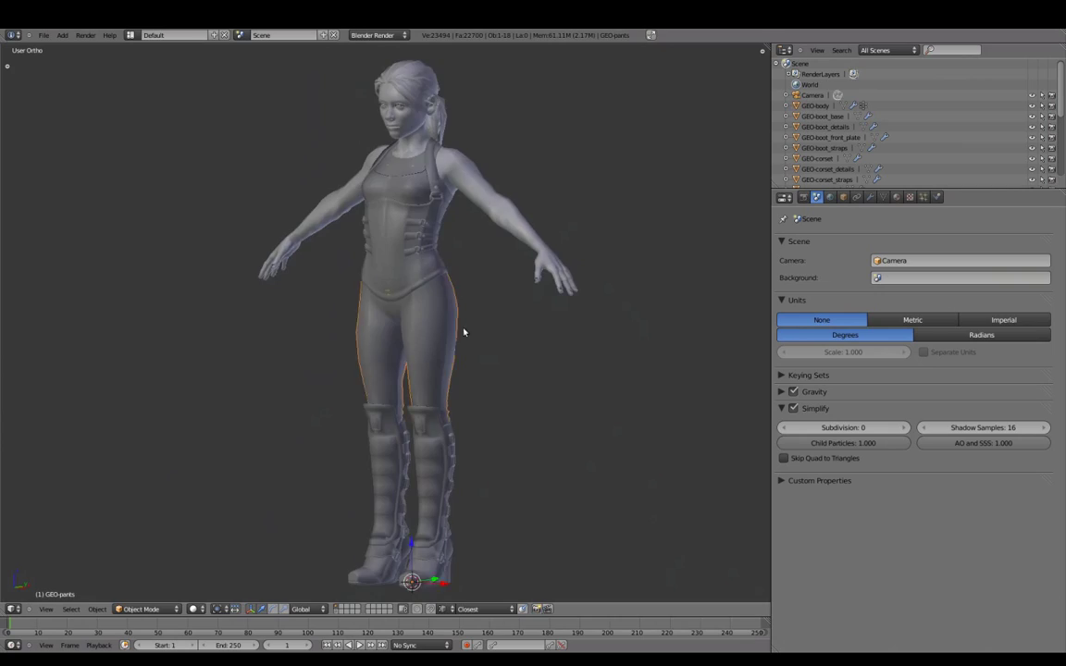
Switch to wireframe view and orbit around the character's pants.
key("z")
mouse_move(492, 336)
middle_mouse_down()
mouse_move(542, 329)
mouse_move(490, 331)
mouse_move(499, 314)
middle_mouse_up()
scroll(499, 314, "up", 5)
middle_click_drag(459, 376, 561, 401)
mouse_move(485, 380)
middle_mouse_down()
mouse_move(505, 380)
mouse_move(474, 303)
mouse_move(561, 253)
middle_mouse_up()
Turn on All Edges display in the side panel and select the body and boot objects.
key("n")
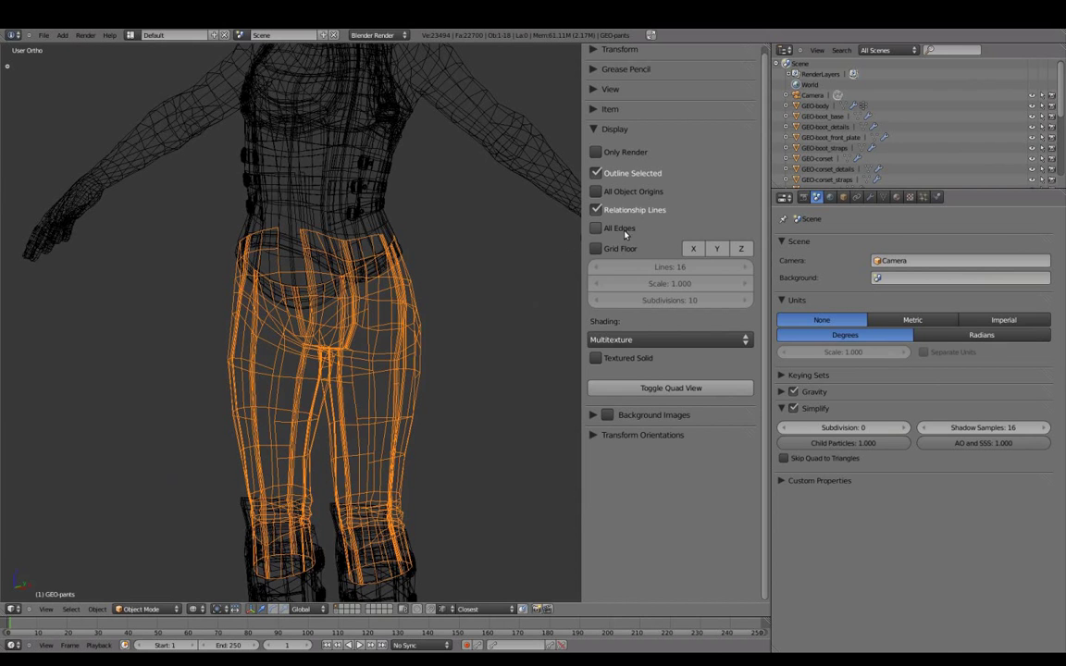
left_click(597, 229)
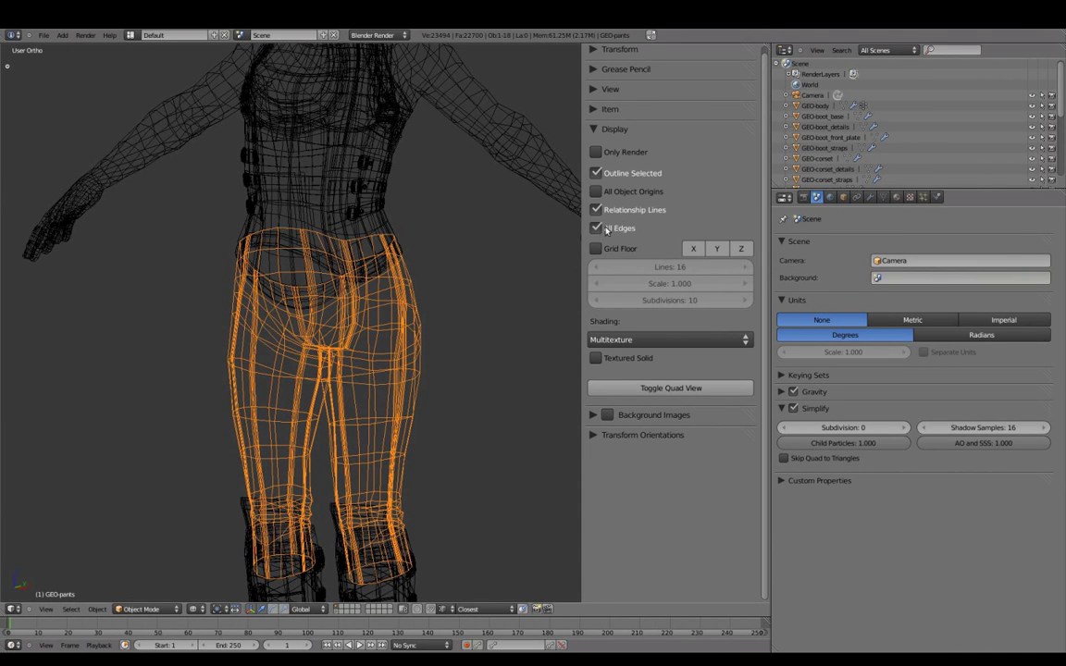
left_click(814, 106)
left_click(823, 117)
left_click(824, 127)
scroll(476, 238, "down", 5)
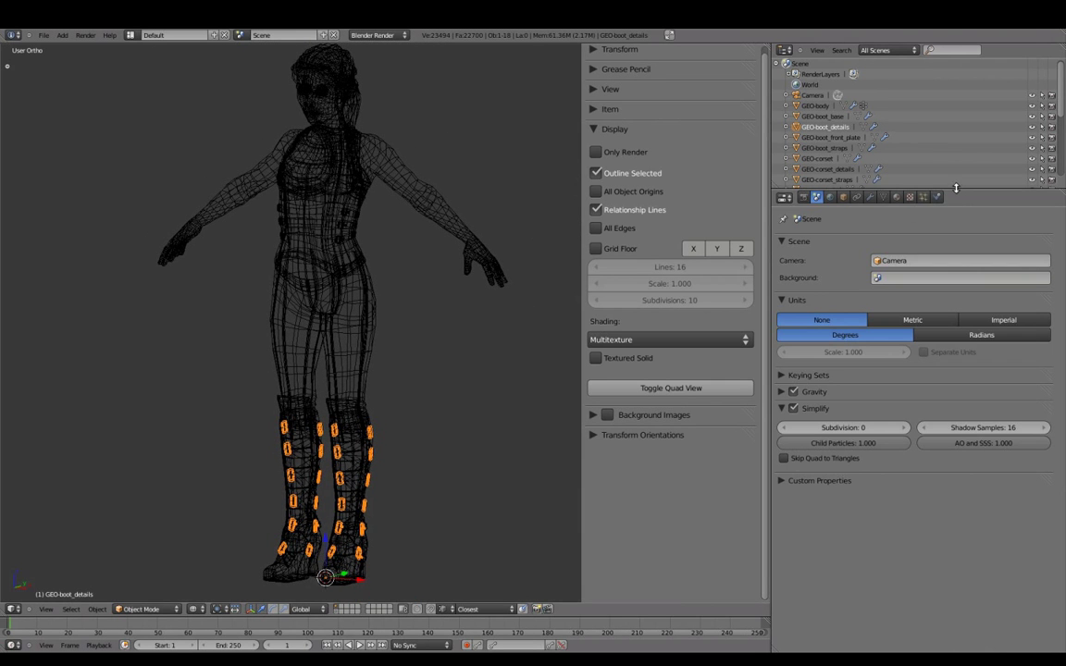
Enlarge the outliner and turn on All Edges for the corset details and hair objects.
left_click_drag(941, 191, 942, 261)
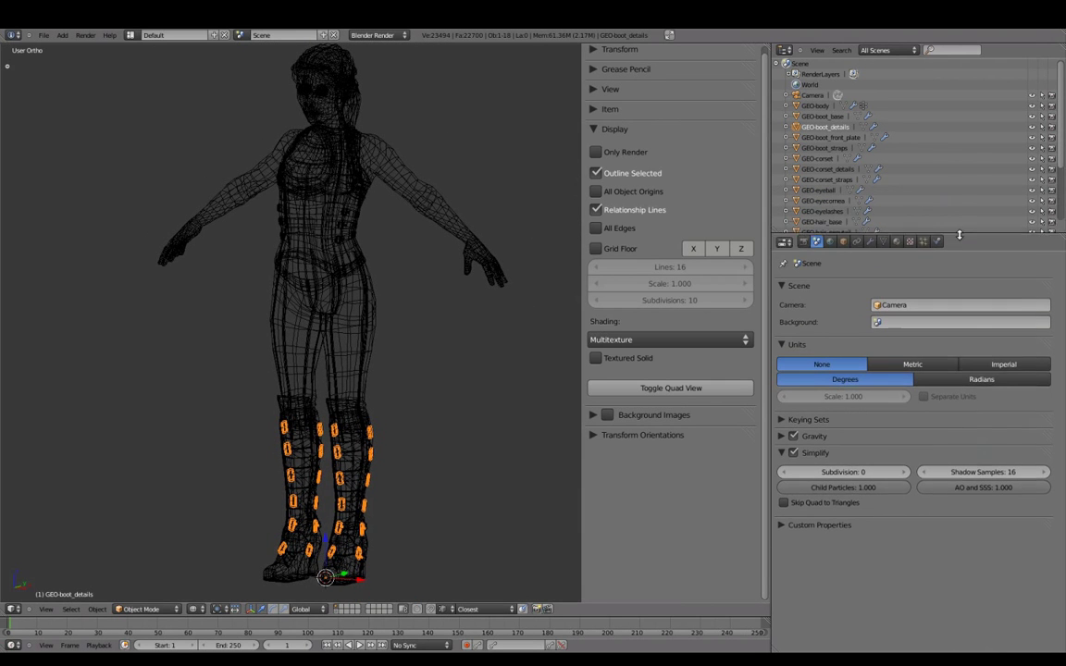
left_click(824, 148)
left_click(828, 168)
left_click(637, 229)
left_click(818, 190)
scroll(833, 167, "down", 2)
left_click(825, 179)
left_click(819, 201)
left_click(637, 229)
Reselect GEO-body, hide the side panel and return the character to solid shading.
left_click(818, 105)
scroll(832, 139, "up", 3)
left_click(816, 106)
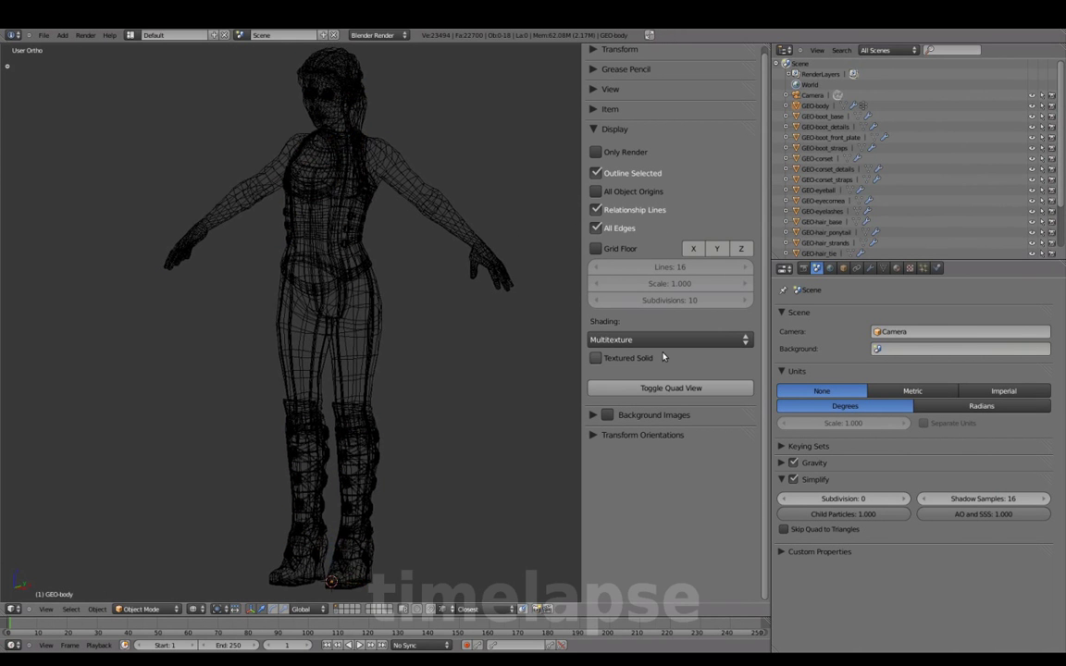
key("n")
key("z")
middle_click_drag(558, 298, 596, 321)
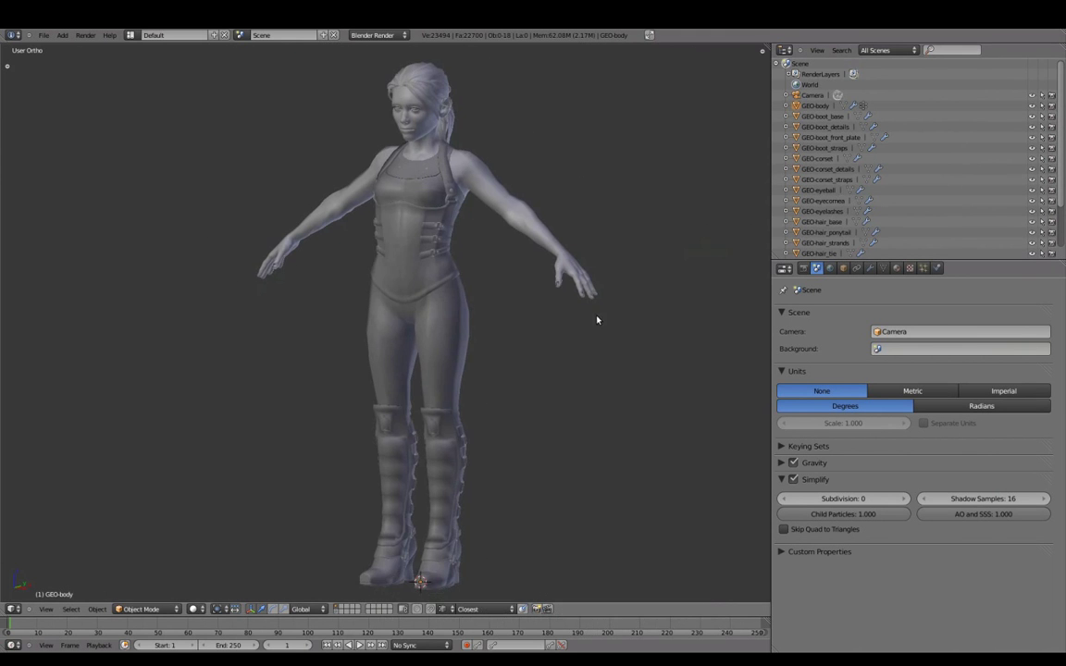
Turn off Simplify and view the wireframe character straight from the front.
left_click(793, 479)
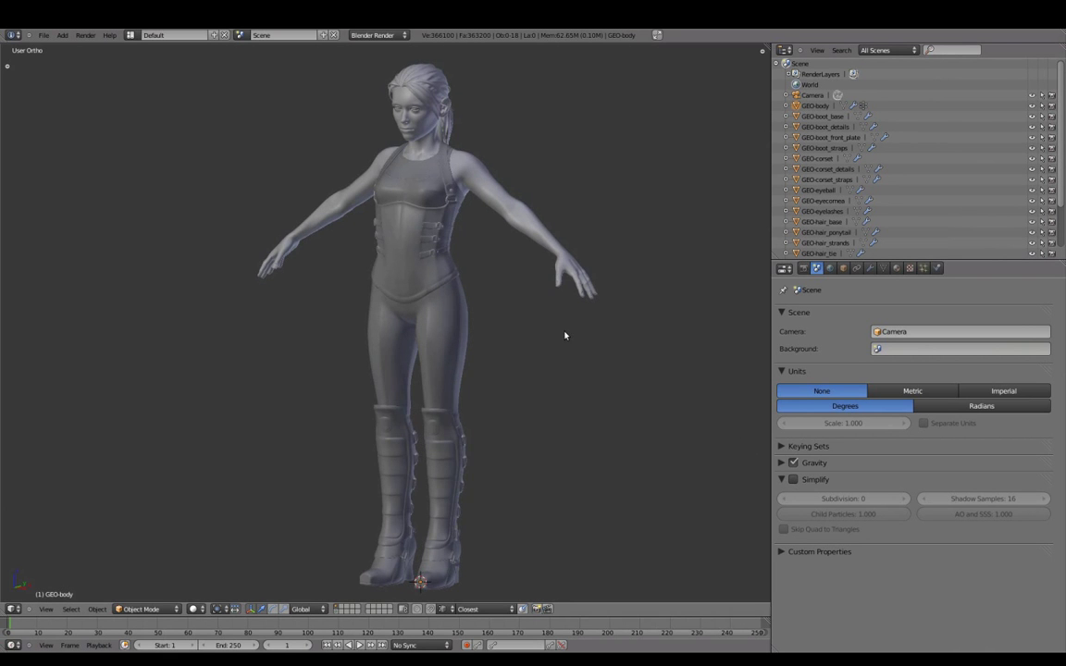
key("z")
key("KP_1")
scroll(554, 351, "down", 1)
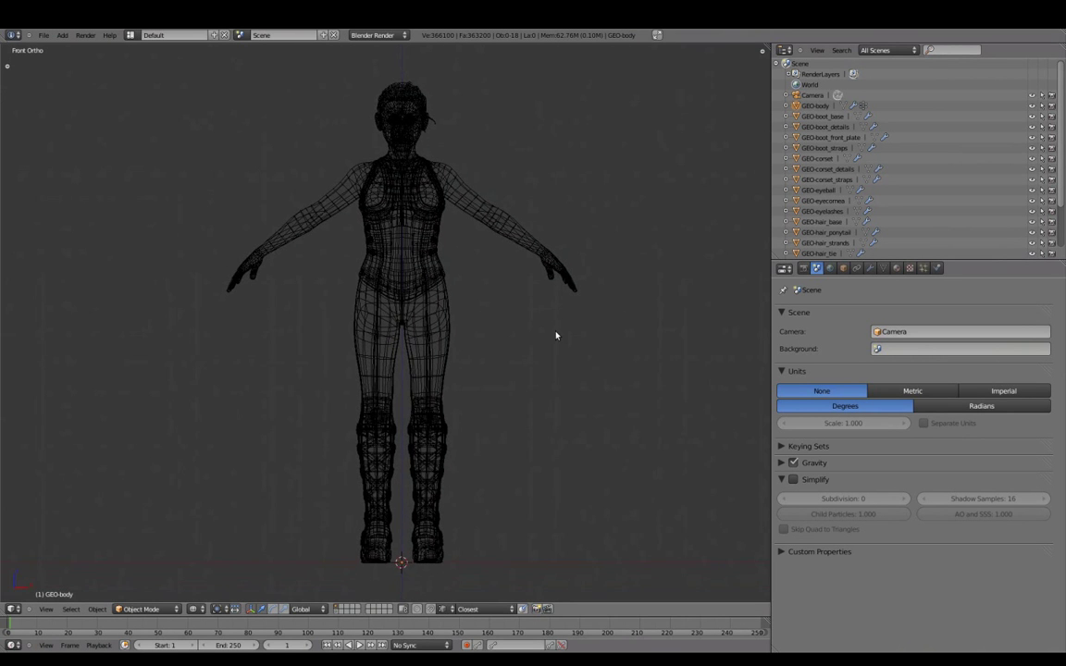
Set the scene units to Imperial.
left_click(903, 391)
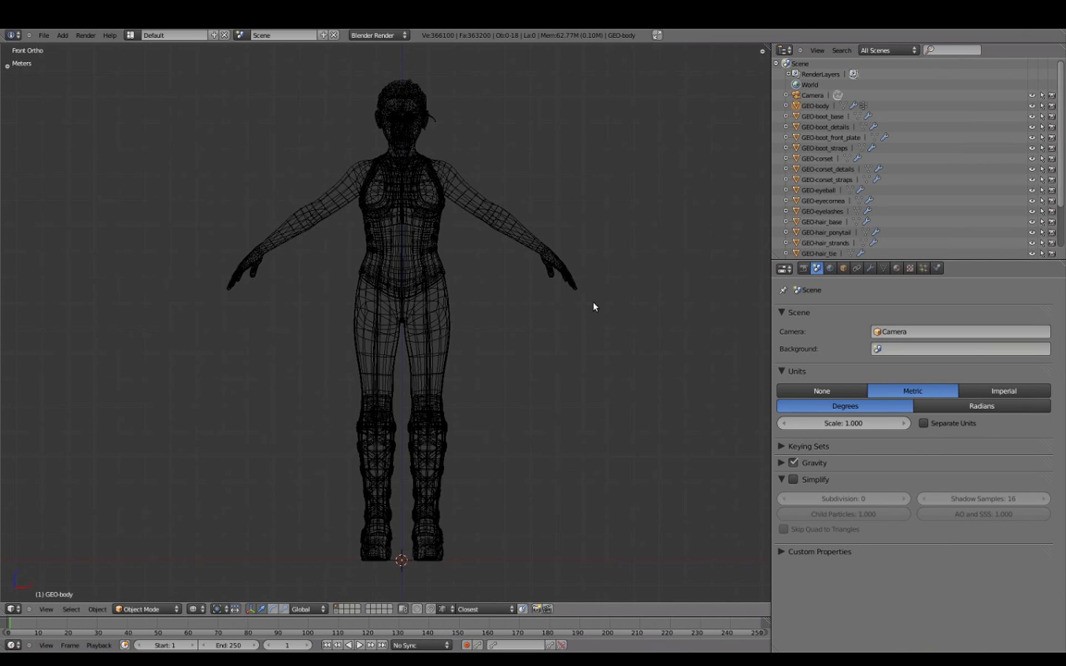
left_click(1033, 395)
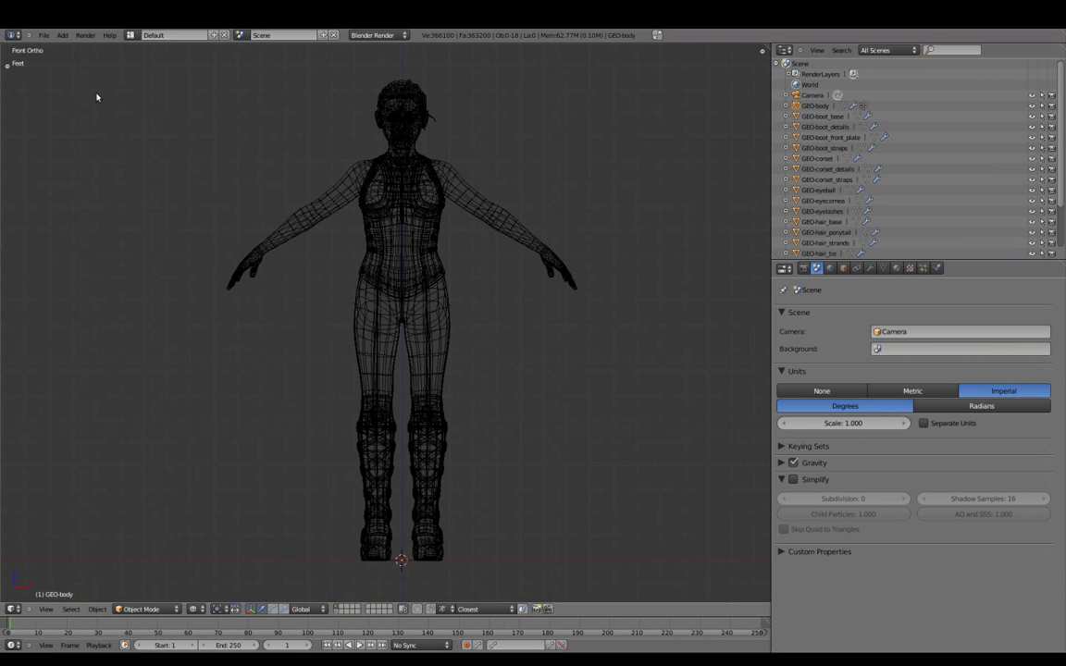
key("shift+s")
Snap the 3D cursor to the world centre, add an Empty there, and parent all meshes to it.
left_click(567, 334)
key("shift+a")
left_click(568, 335)
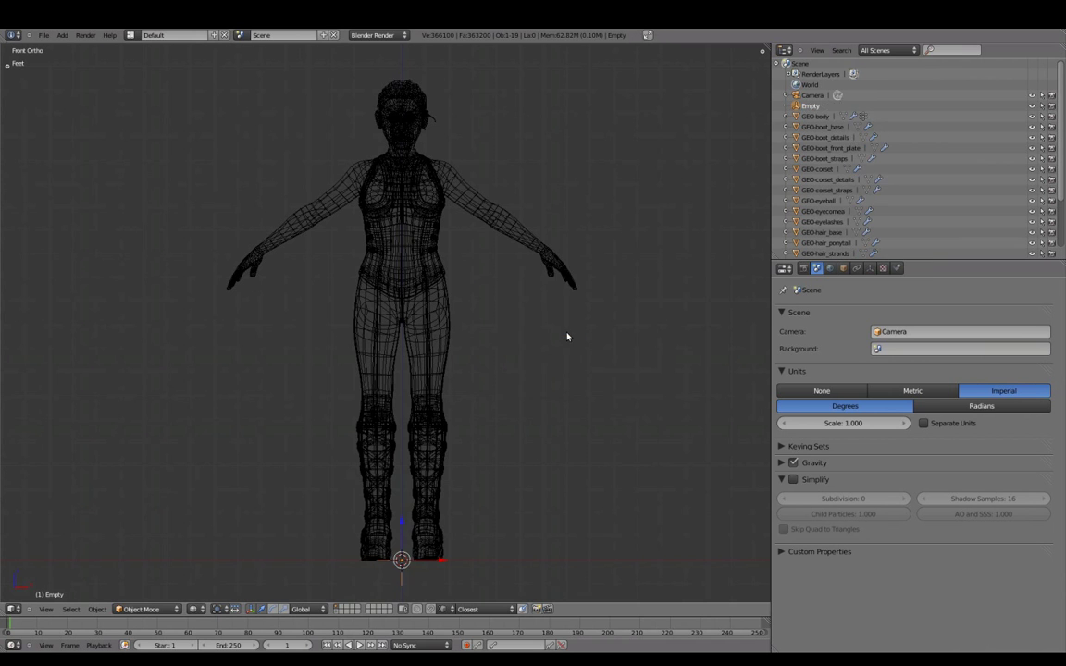
key("a")
key("a")
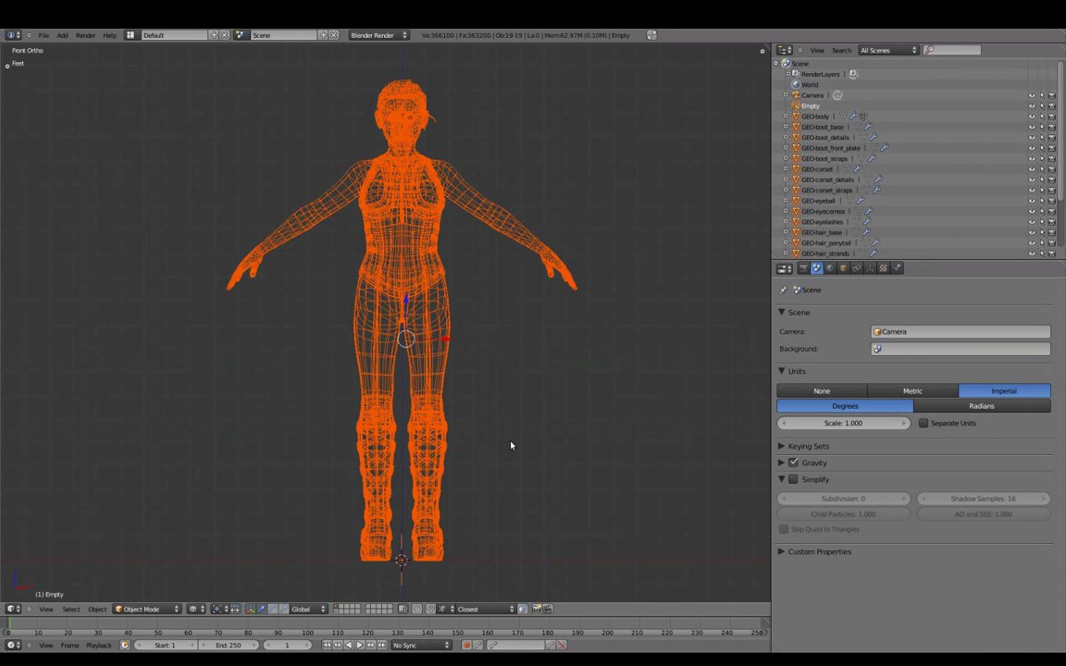
key("ctrl+p")
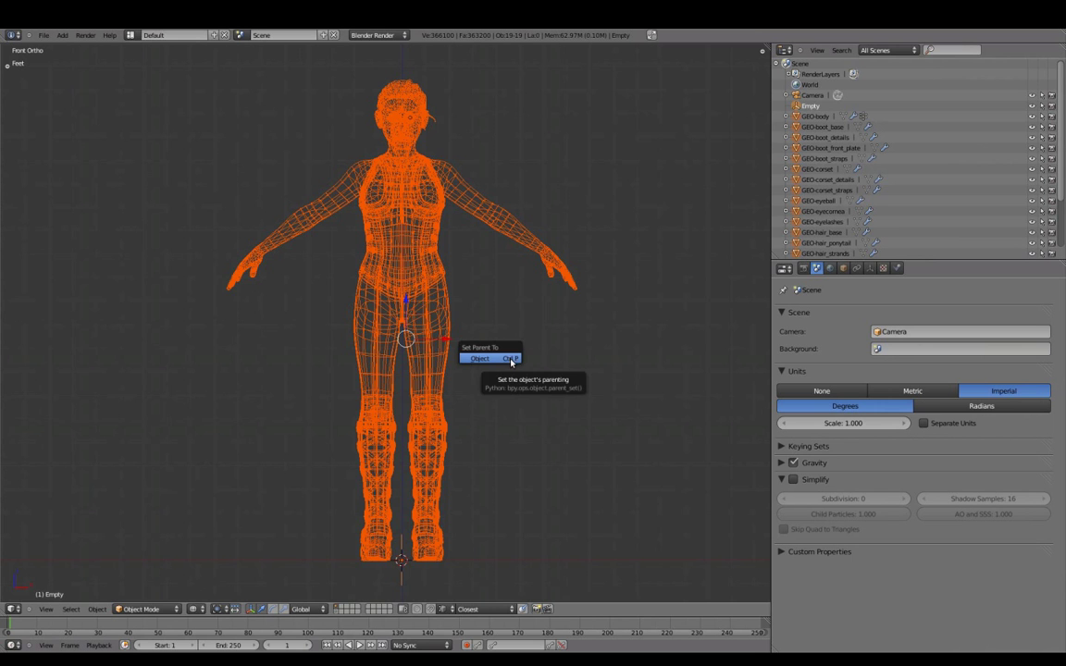
left_click(493, 359)
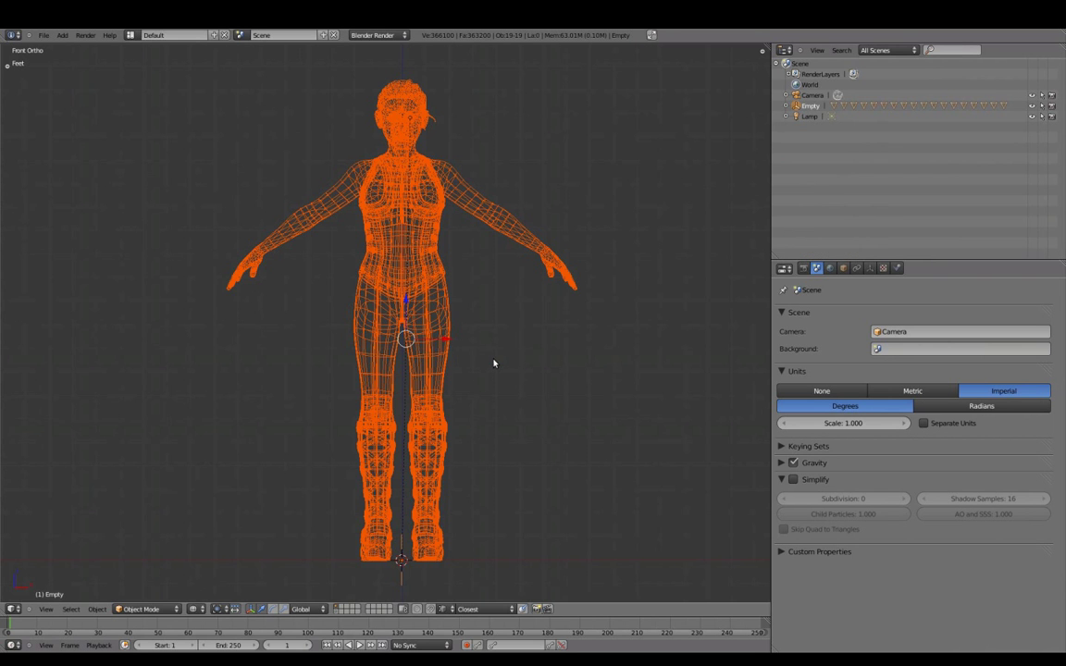
Test-move the Empty with its child meshes, cancel, and review its children in the outliner.
right_click(407, 574)
key("g")
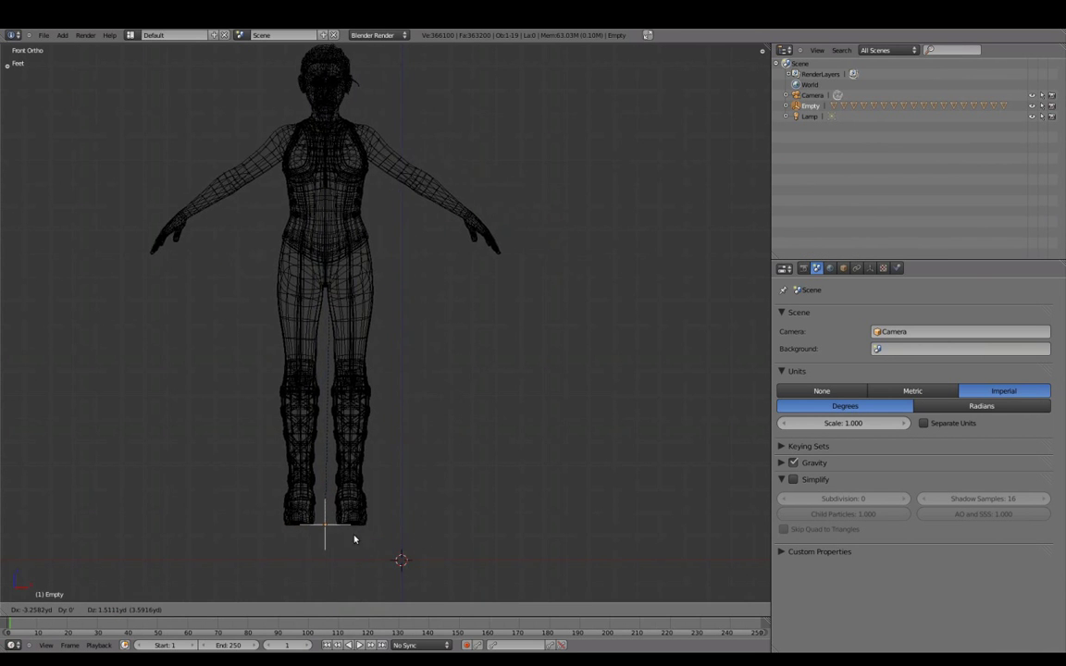
right_click(481, 556)
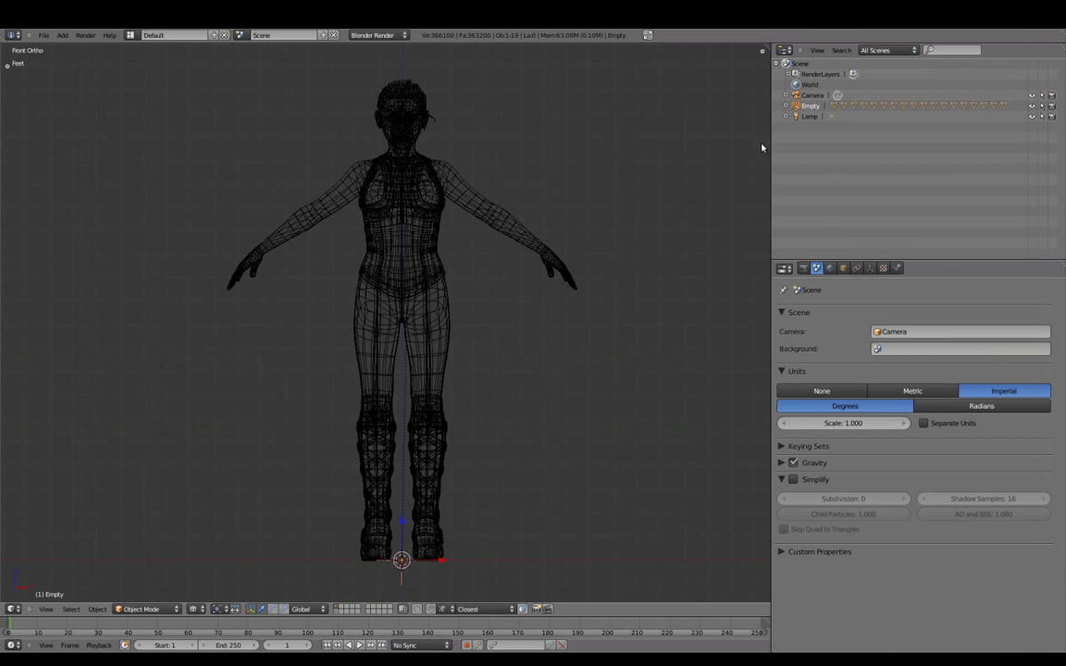
left_click(786, 105)
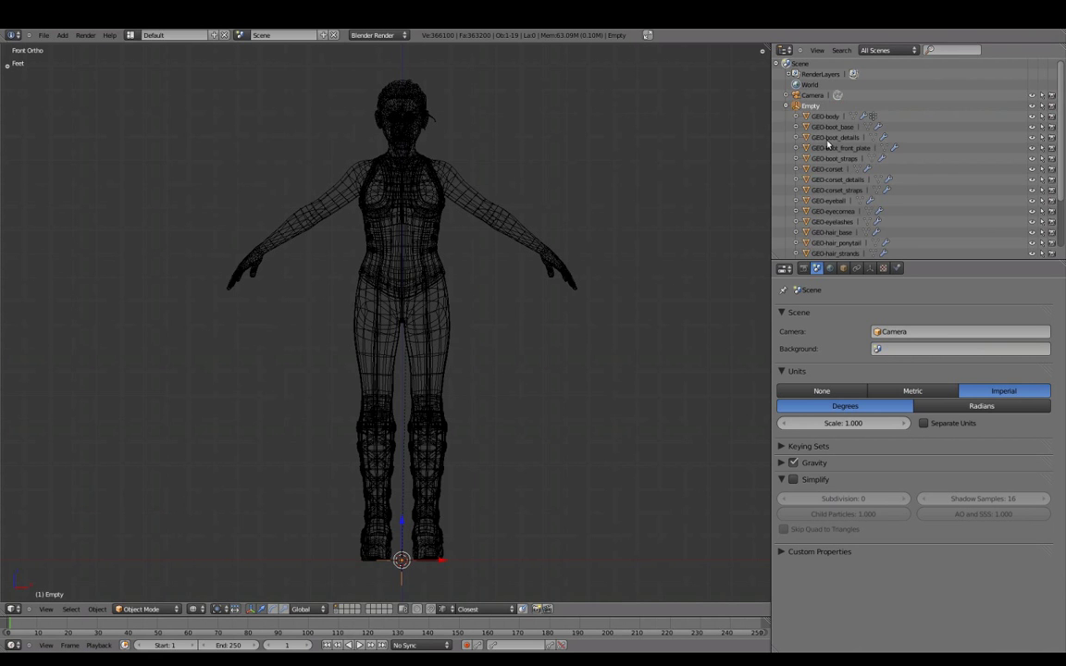
scroll(823, 139, "down", 5)
scroll(810, 125, "up", 5)
left_click(787, 107)
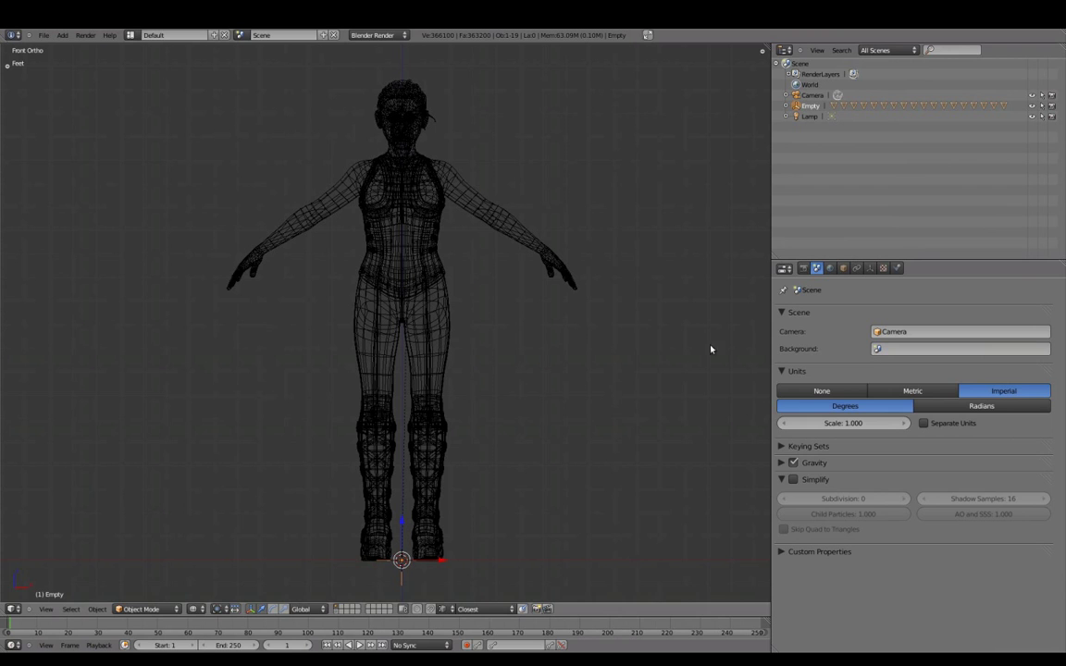
Scale the Empty down to 0.092 with its object transform properties shown.
left_click(842, 268)
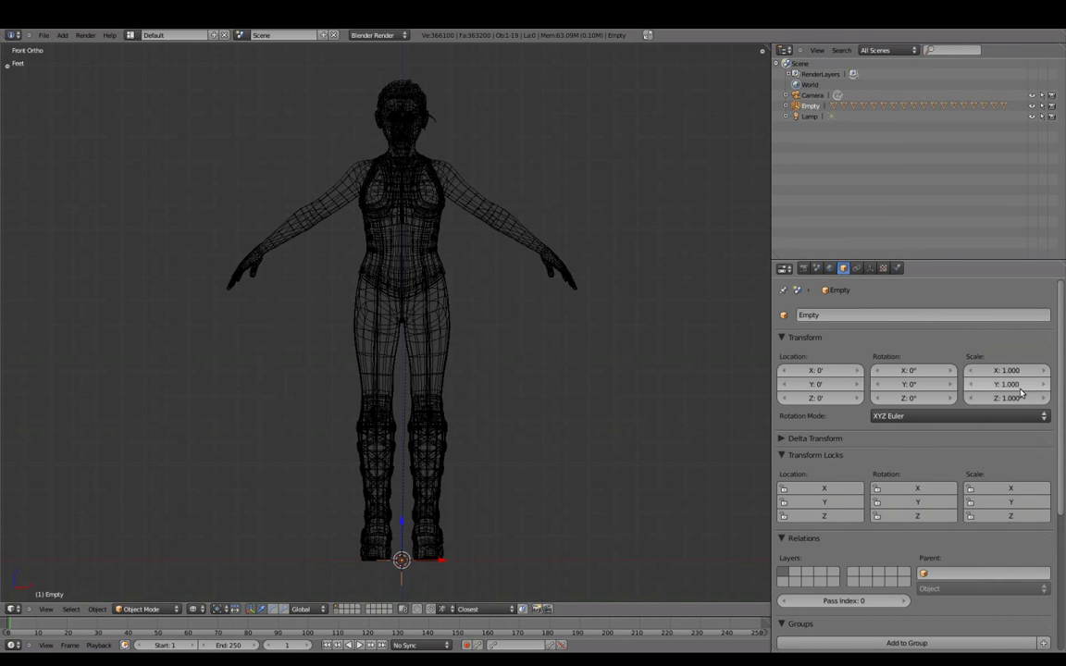
key("s")
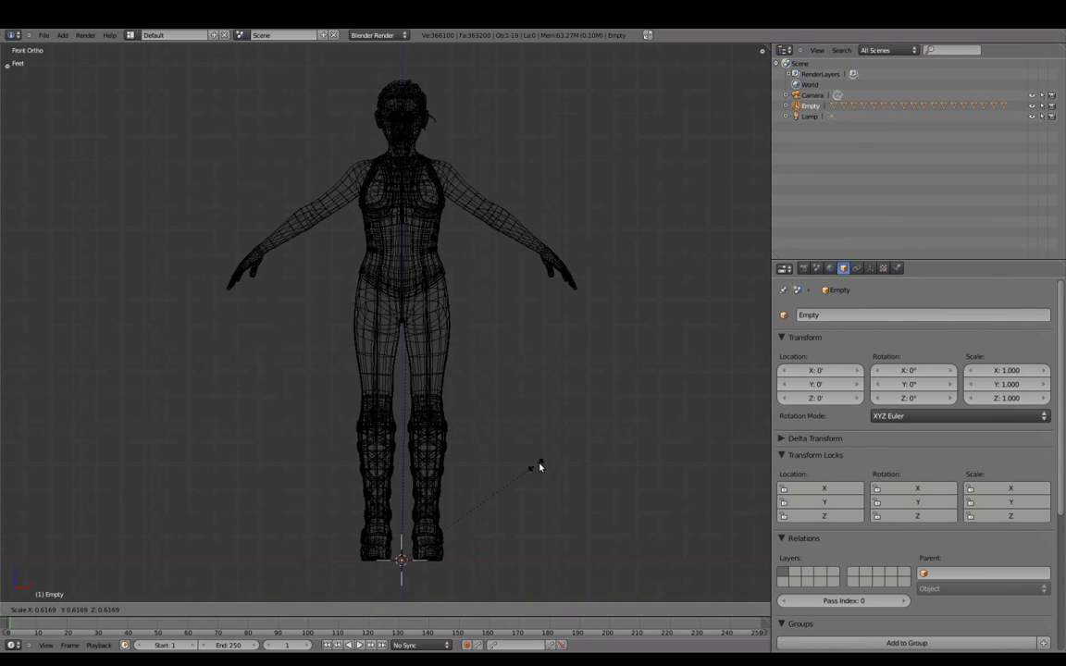
key("Escape")
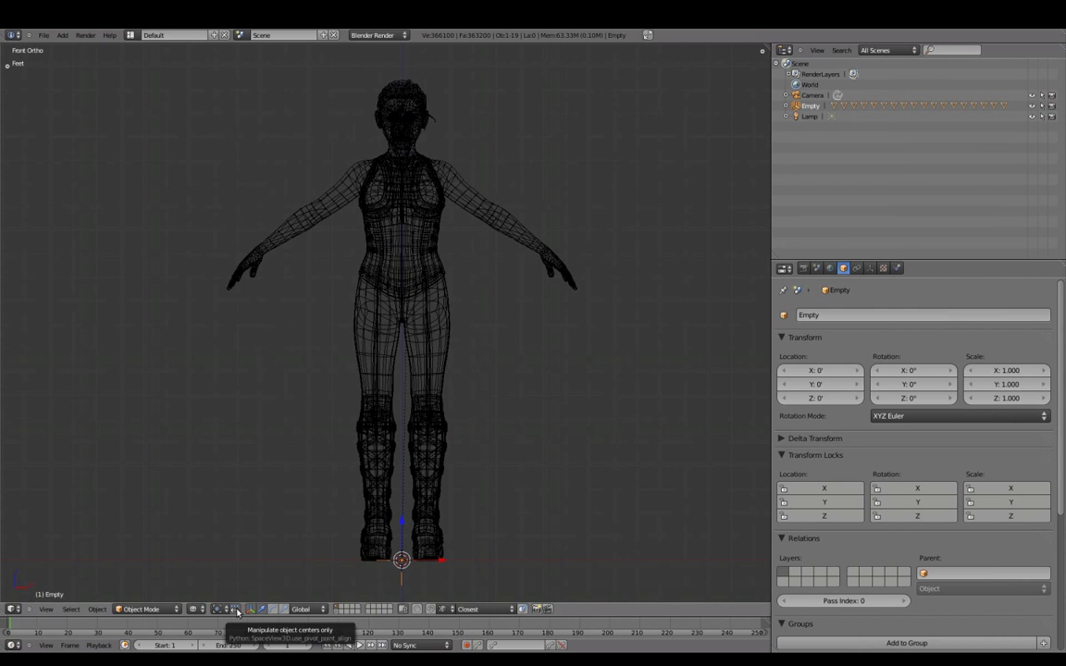
left_click(236, 609)
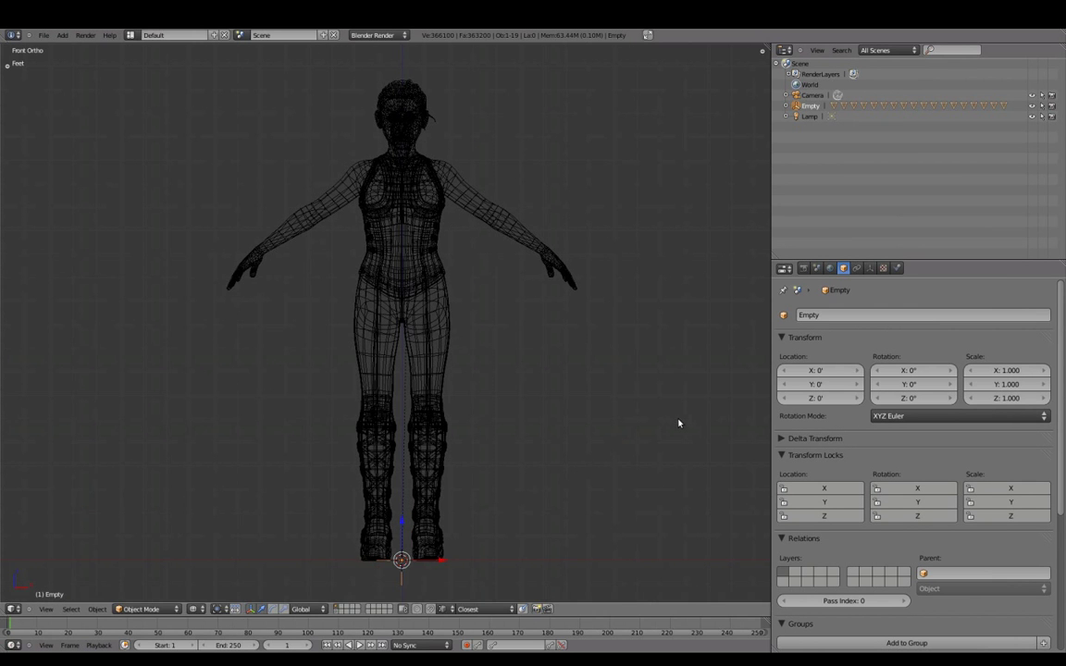
key("s")
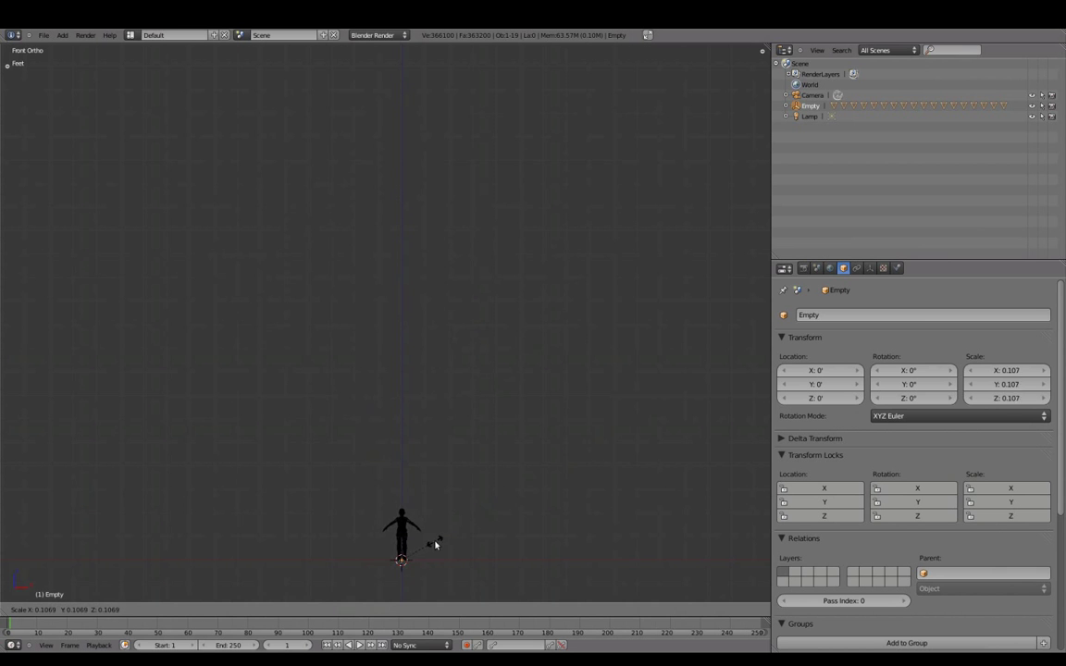
left_click(428, 542)
Pan and zoom the view to frame the shrunken figure.
middle_click_drag(429, 542, 453, 382, "shift")
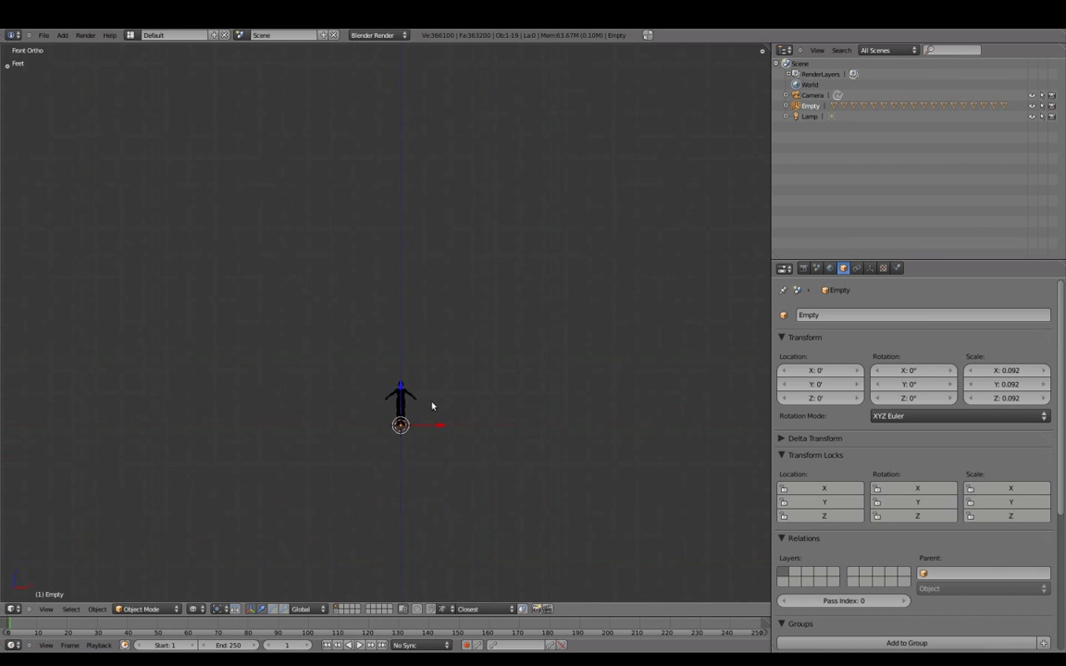
scroll(454, 382, "up", 3)
scroll(471, 404, "up", 5)
scroll(468, 467, "up", 4)
scroll(493, 469, "up", 2)
middle_click_drag(495, 482, 497, 452, "shift")
scroll(495, 467, "down", 2)
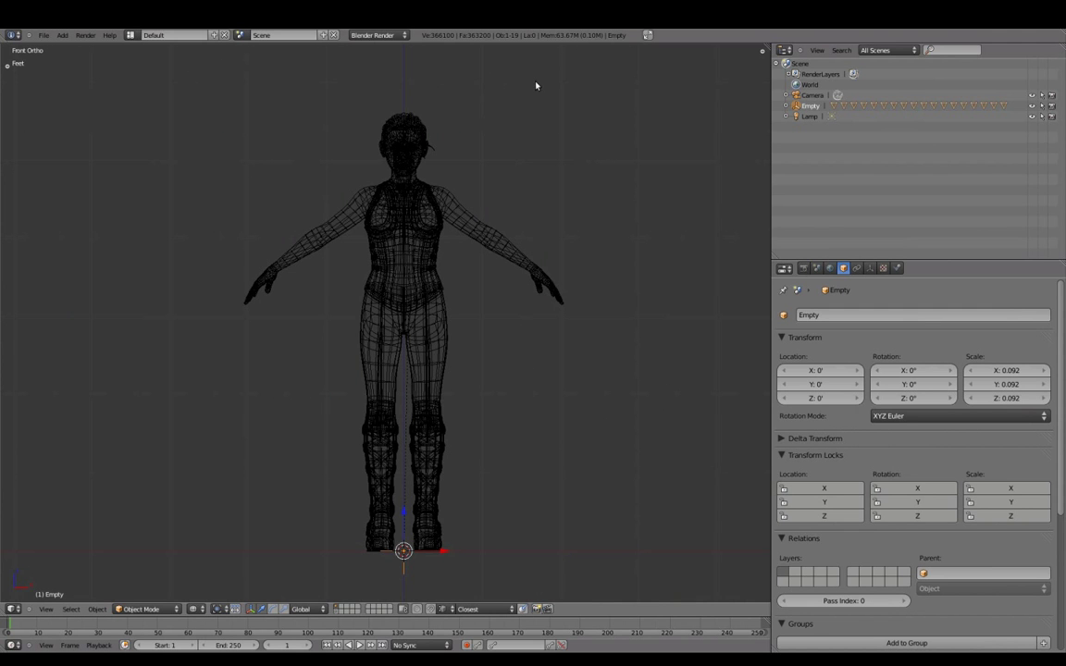
middle_click_drag(507, 124, 488, 226, "shift")
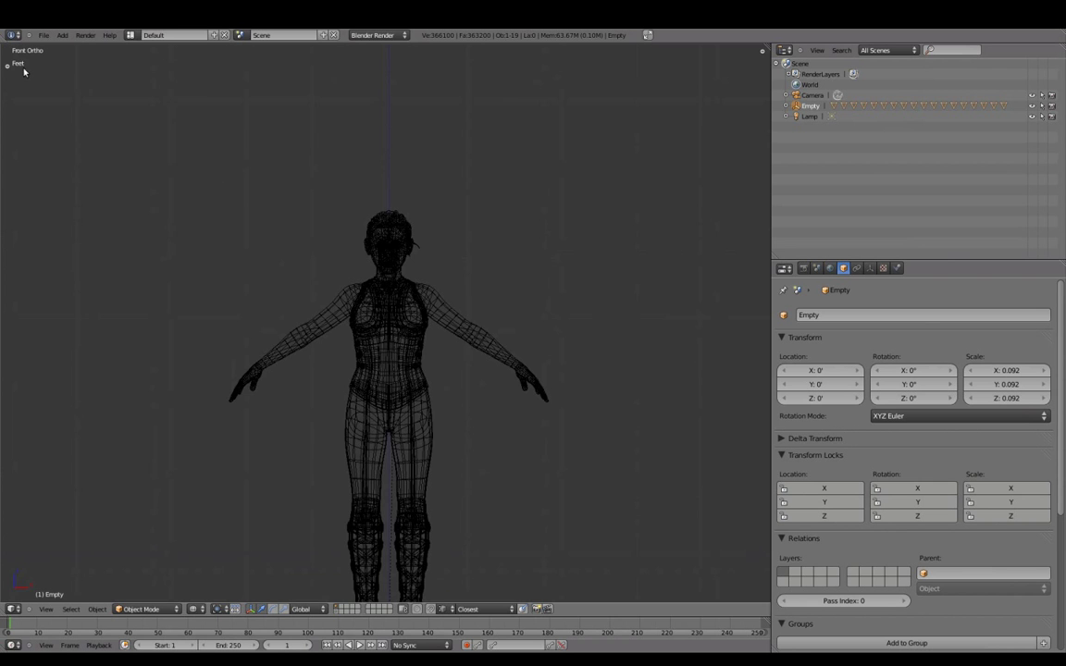
scroll(493, 231, "up", 3)
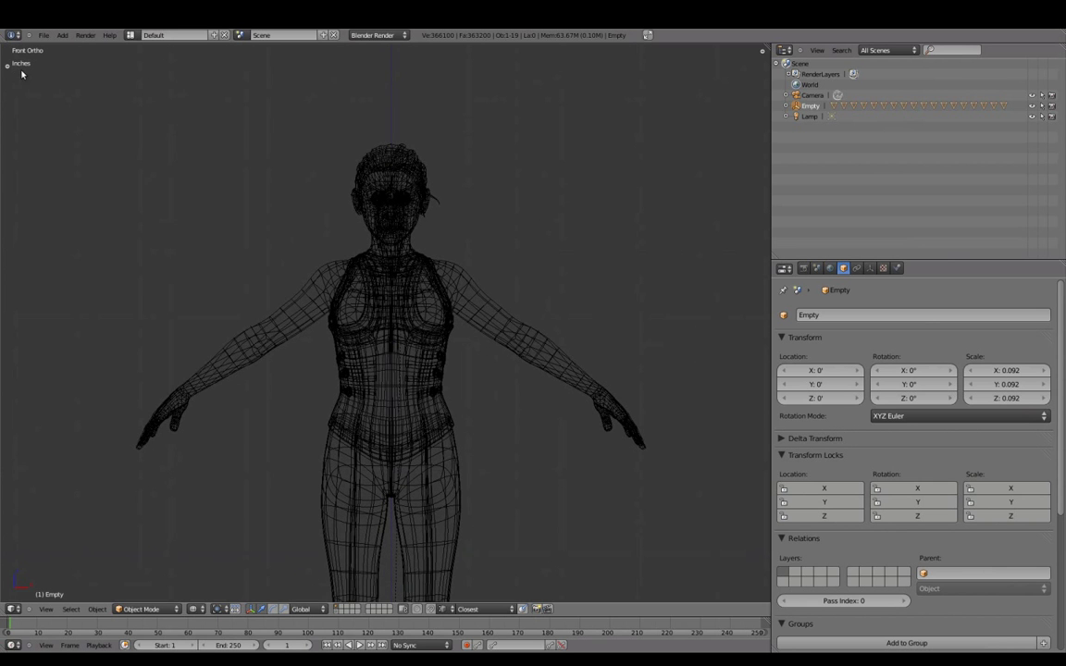
scroll(533, 247, "up", 2, "shift")
scroll(517, 259, "up", 2)
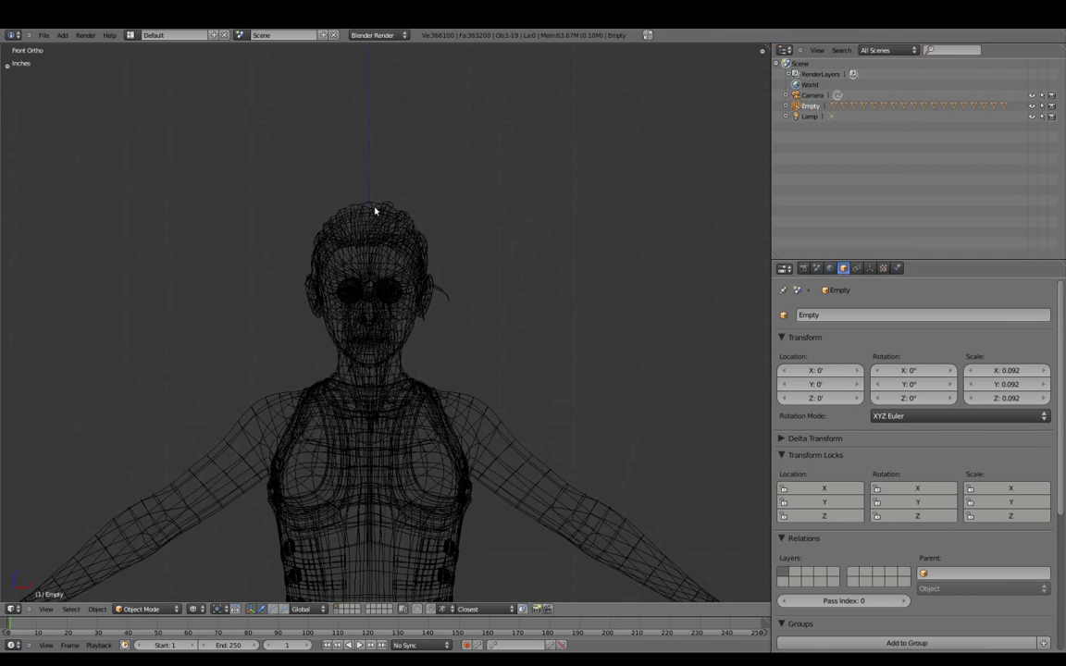
scroll(460, 202, "down", 1)
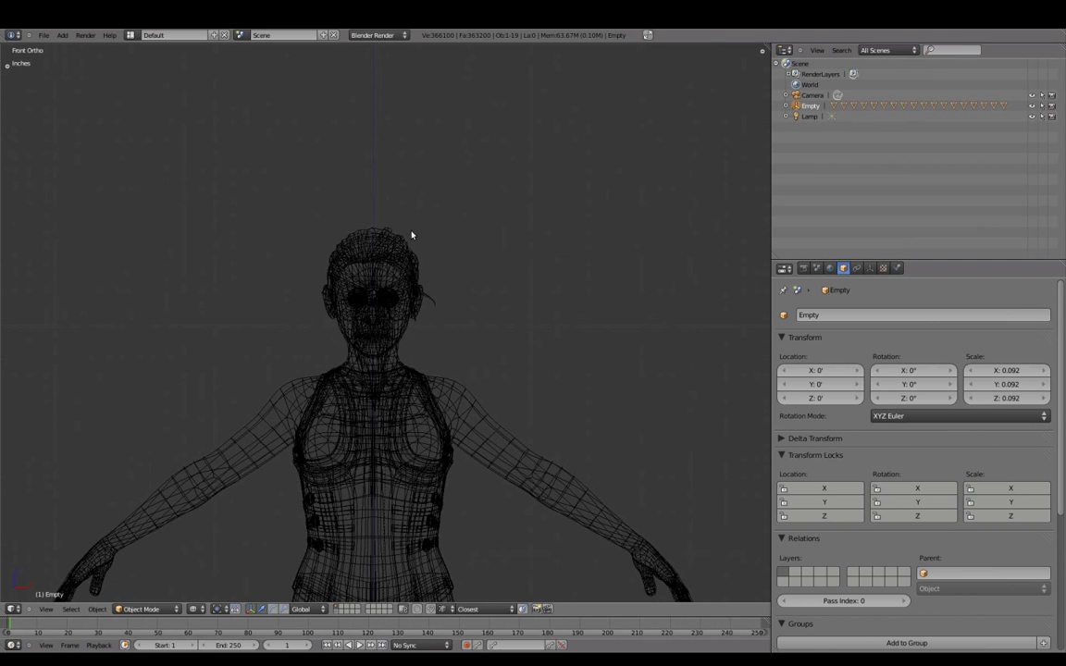
scroll(413, 250, "down", 1, "shift")
scroll(444, 263, "down", 3)
scroll(475, 274, "down", 3, "shift")
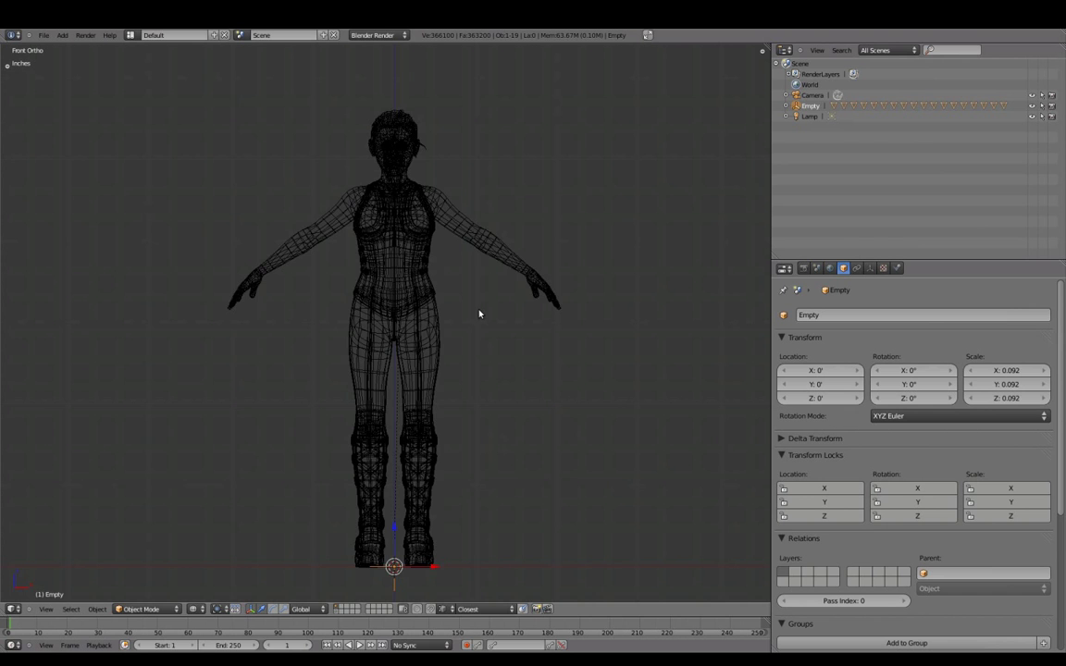
Unparent all meshes from the Empty with Clear and Keep Transformation, keeping their 0.092 scale.
key("a")
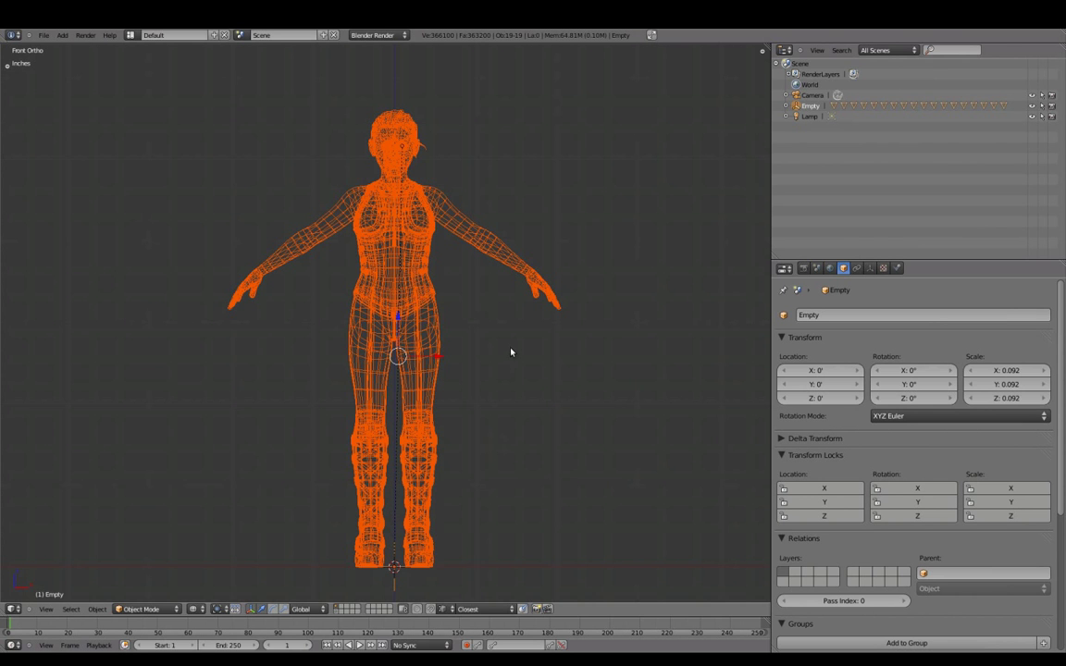
key("alt+p")
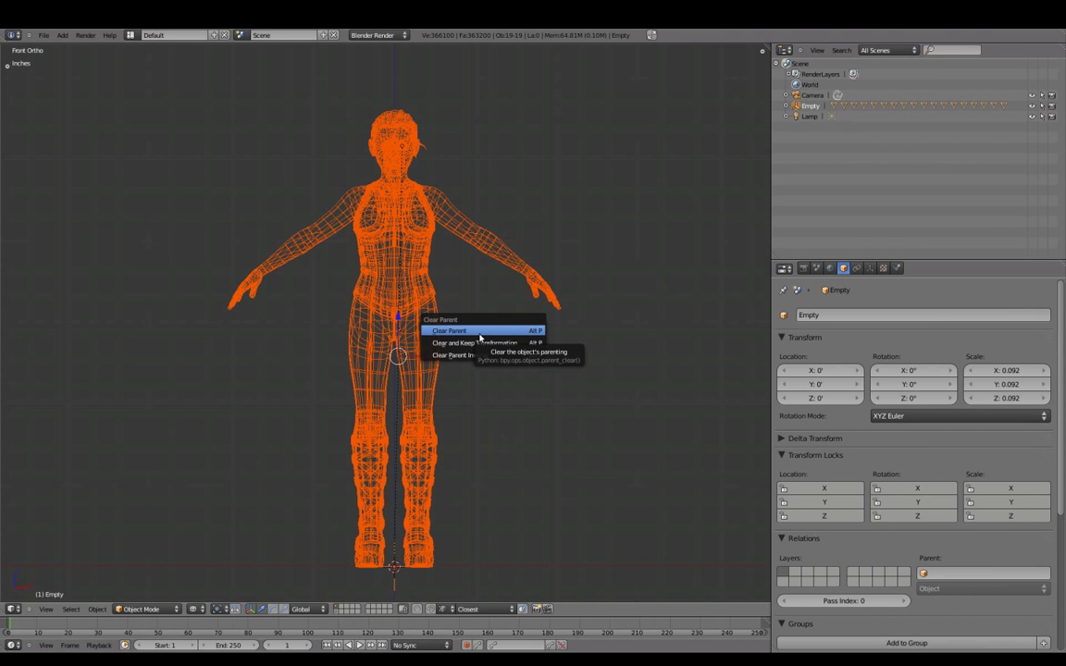
left_click(480, 331)
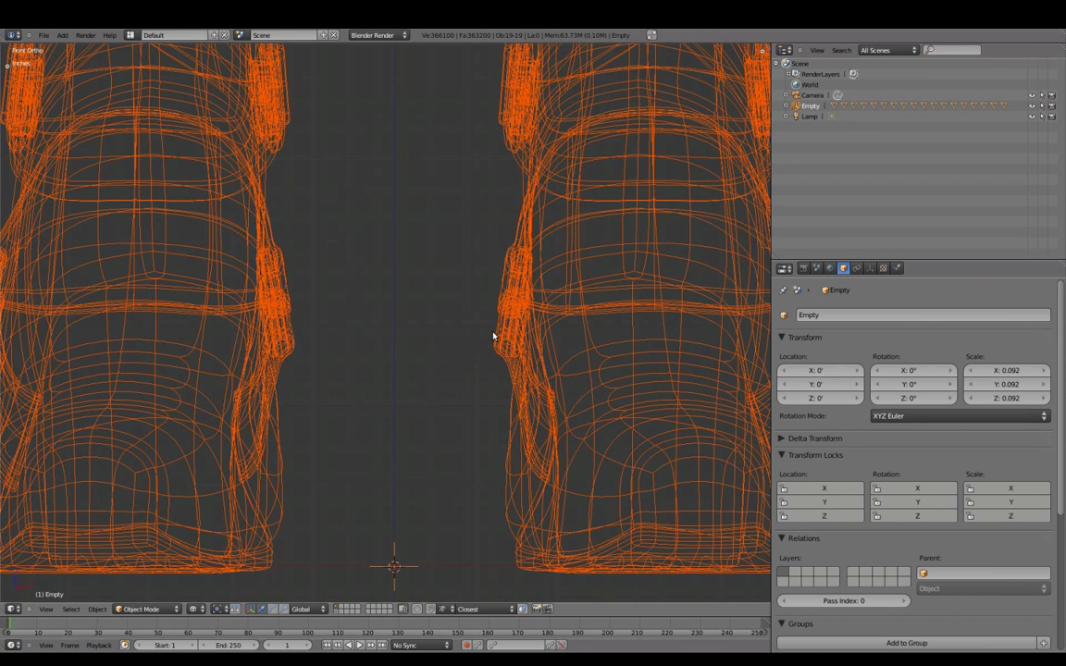
key("ctrl+z")
key("alt+p")
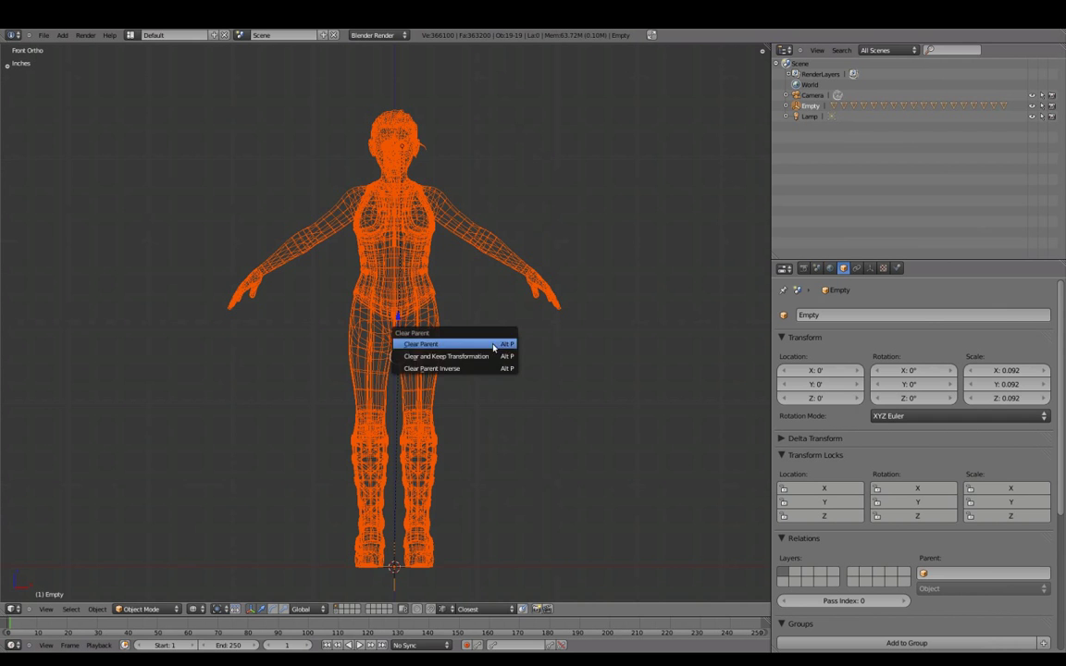
left_click(498, 362)
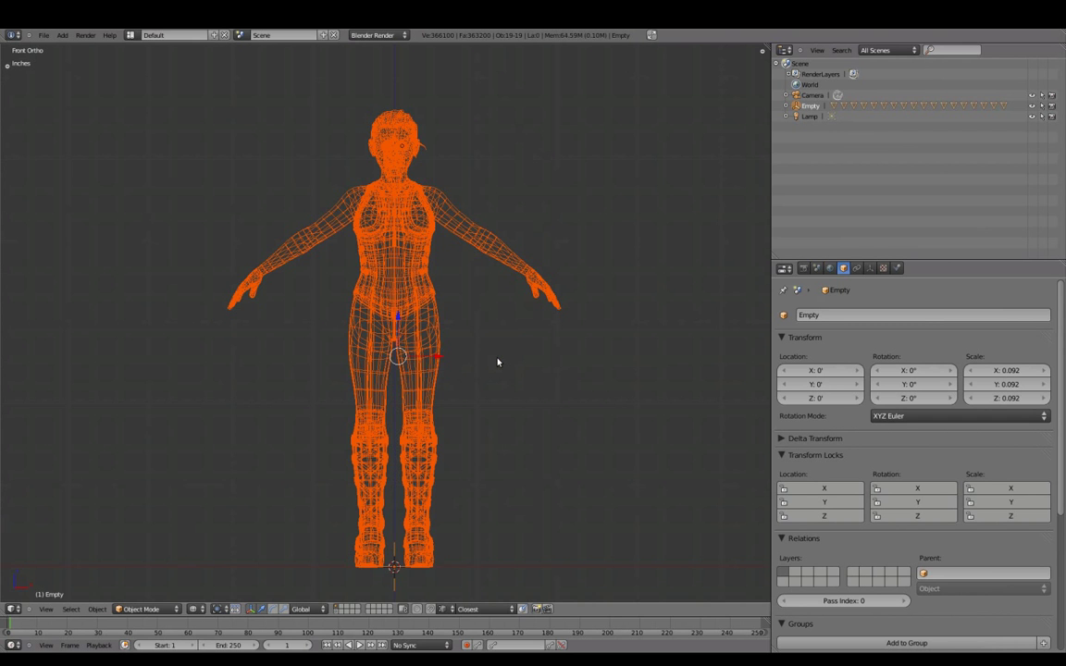
Delete the Empty and select the GEO-body mesh.
right_click(408, 572)
key("x")
left_click(543, 457)
right_click(449, 237)
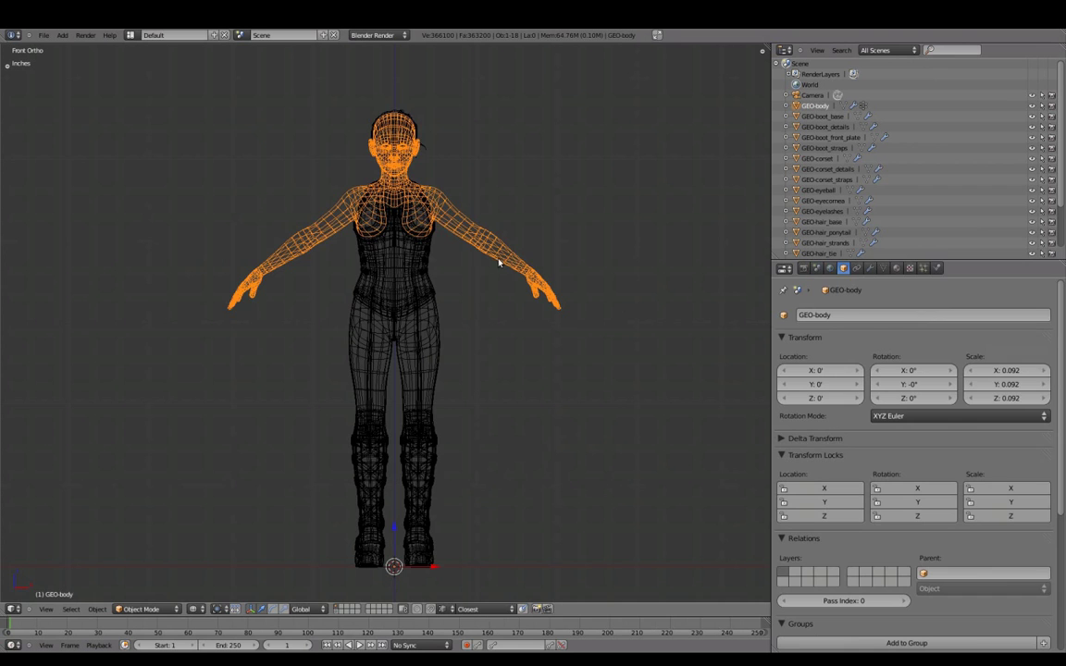
Apply scale to all character meshes and check GEO-body and GEO-pants read 1.000.
key("a")
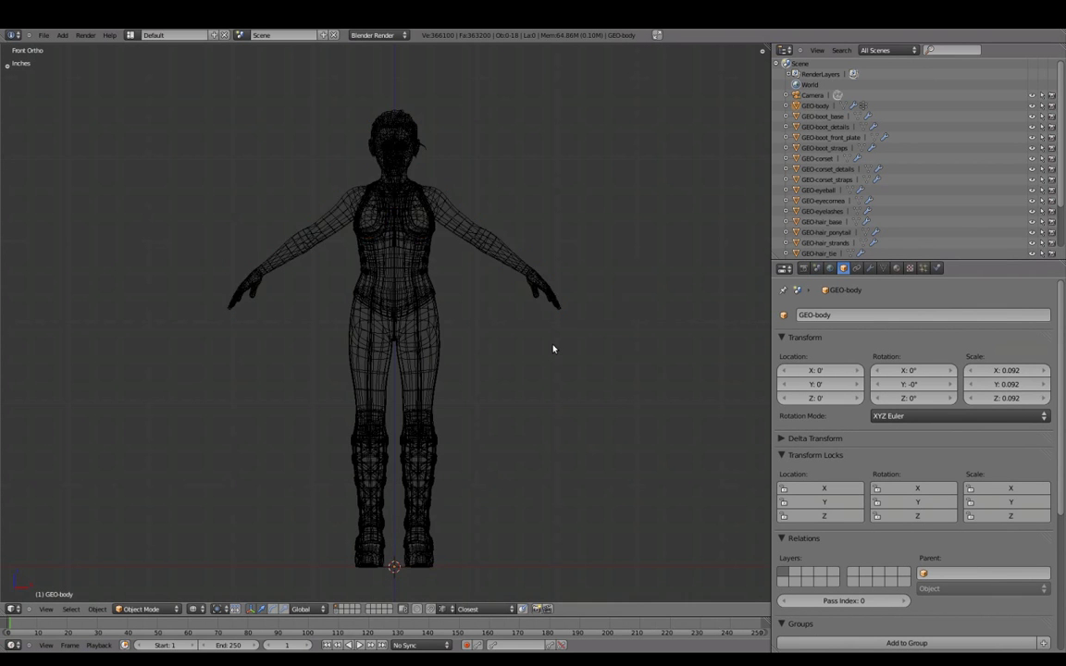
key("a")
key("ctrl+a")
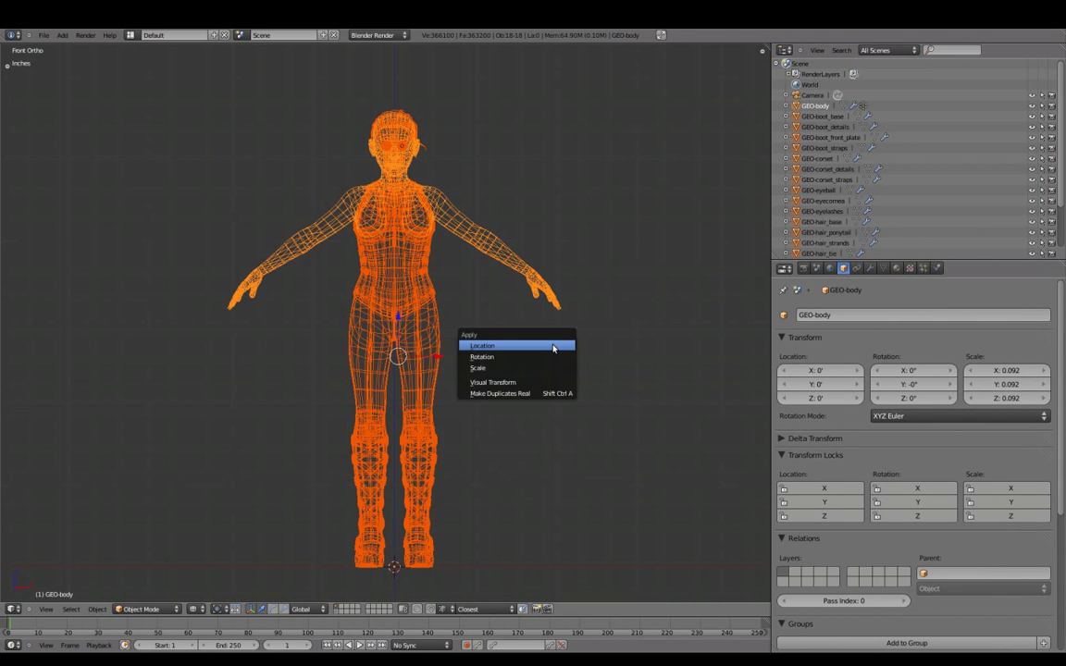
left_click(509, 368)
left_click(816, 105)
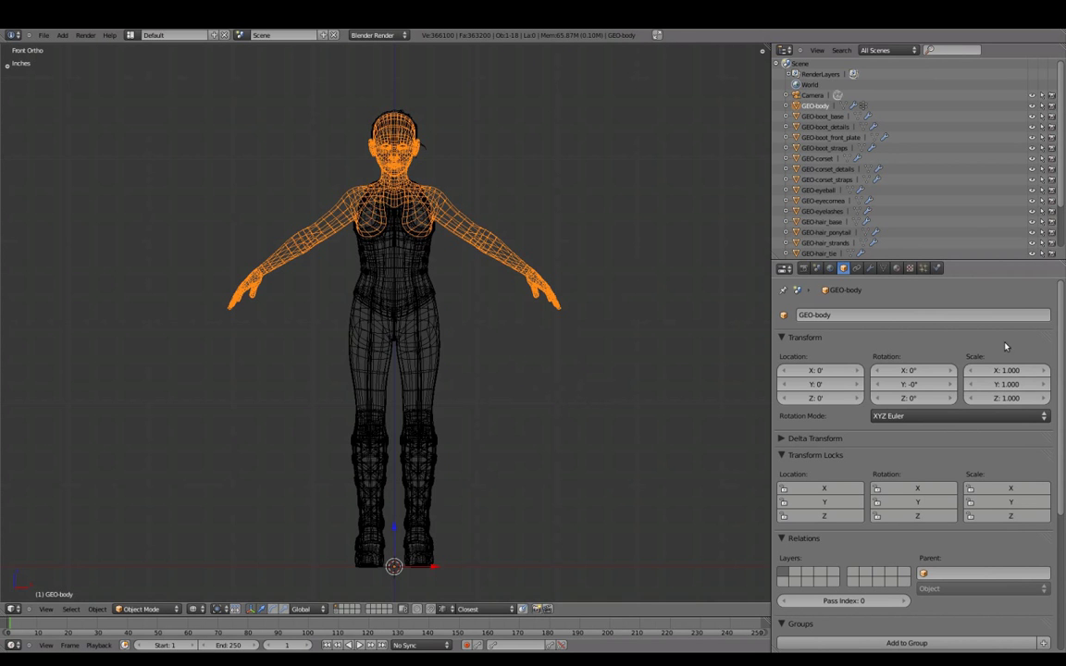
right_click(441, 357)
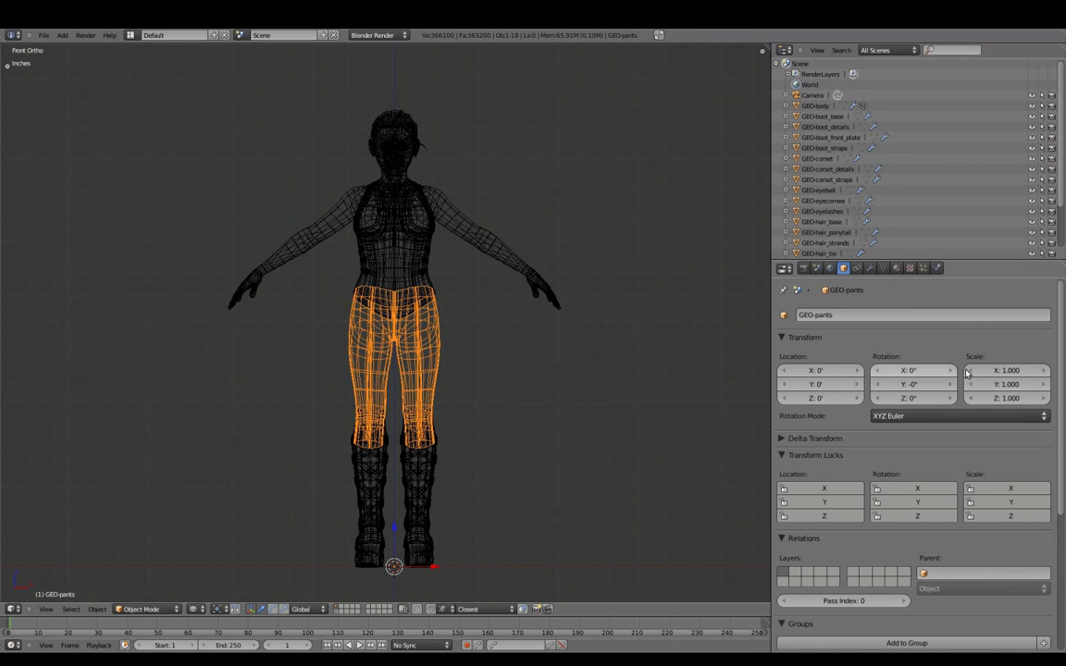
key("a")
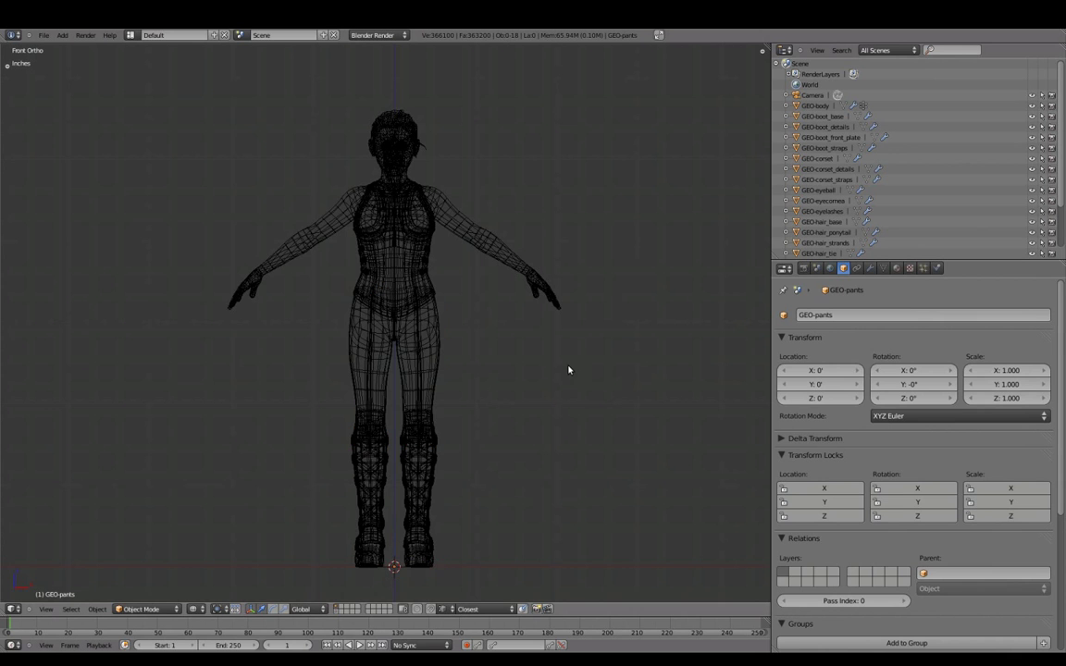
Set the scene units to None and check the eyeball and cornea transforms.
left_click(820, 271)
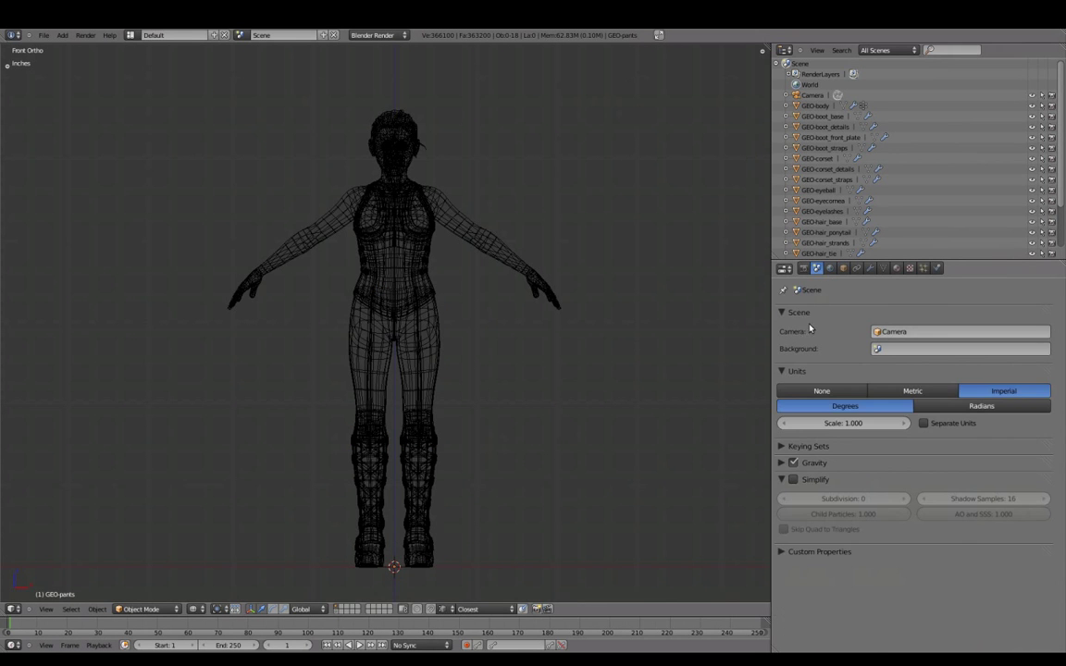
left_click(849, 393)
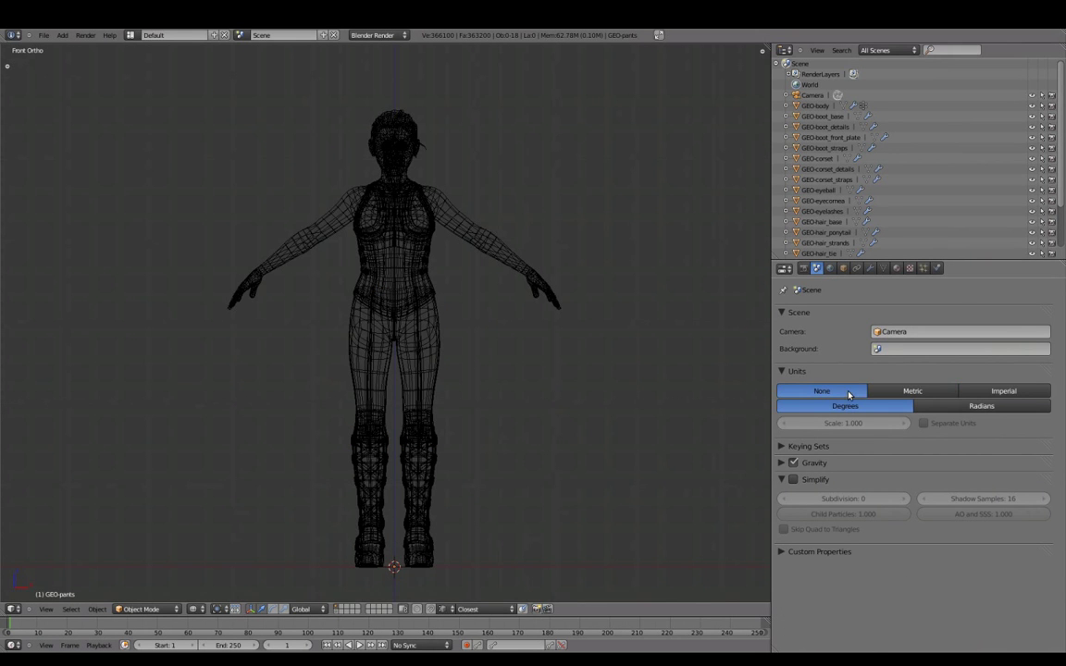
left_click(844, 269)
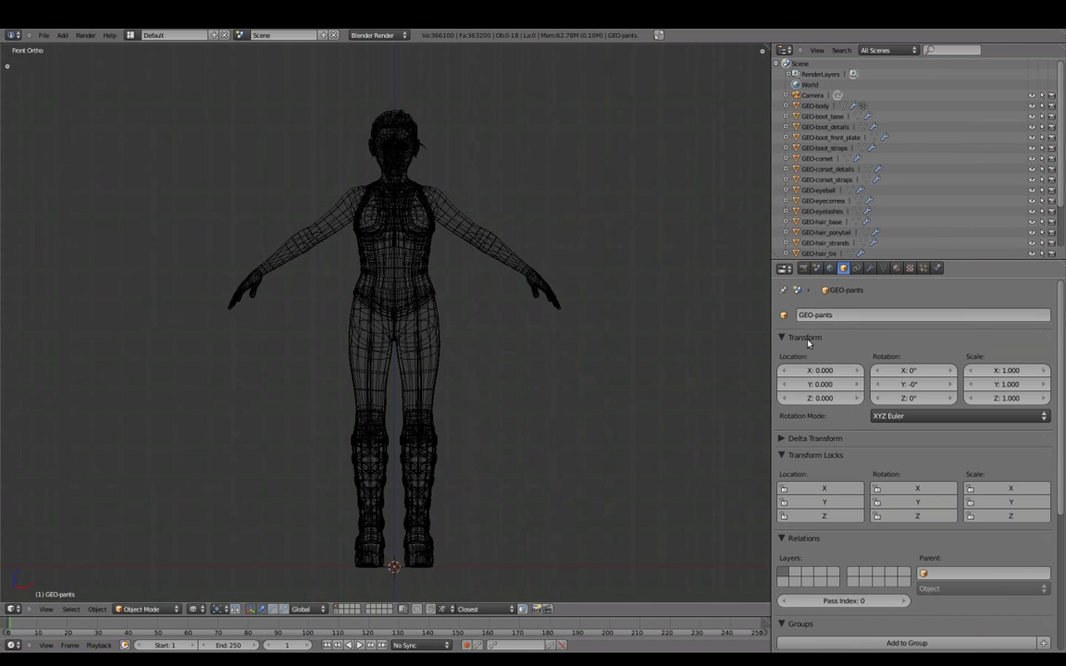
left_click(818, 190)
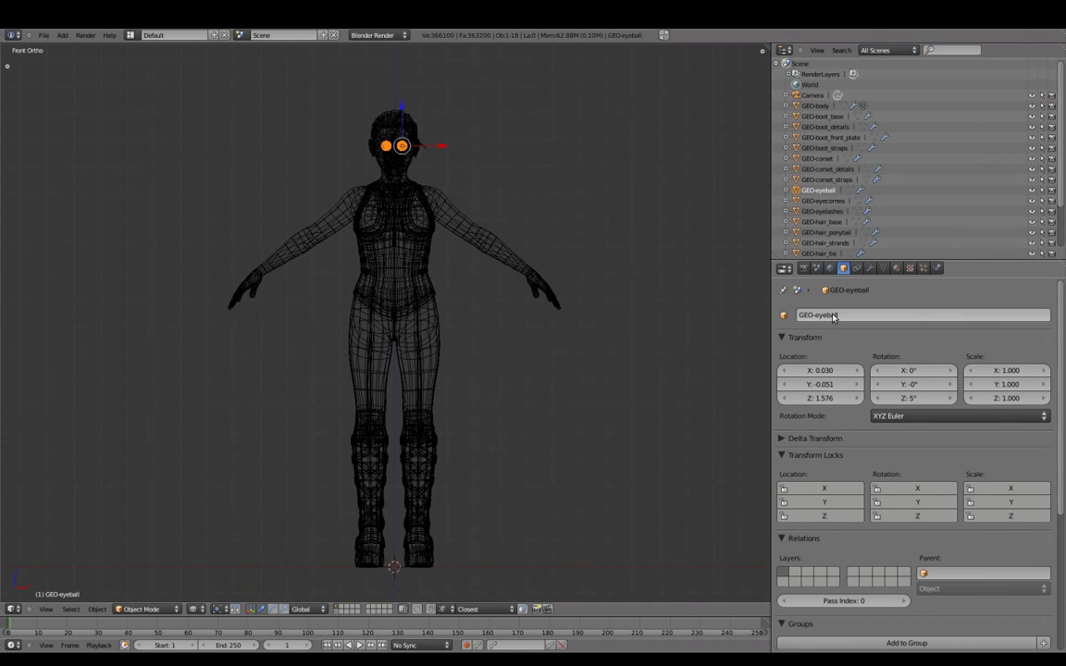
left_click(824, 200)
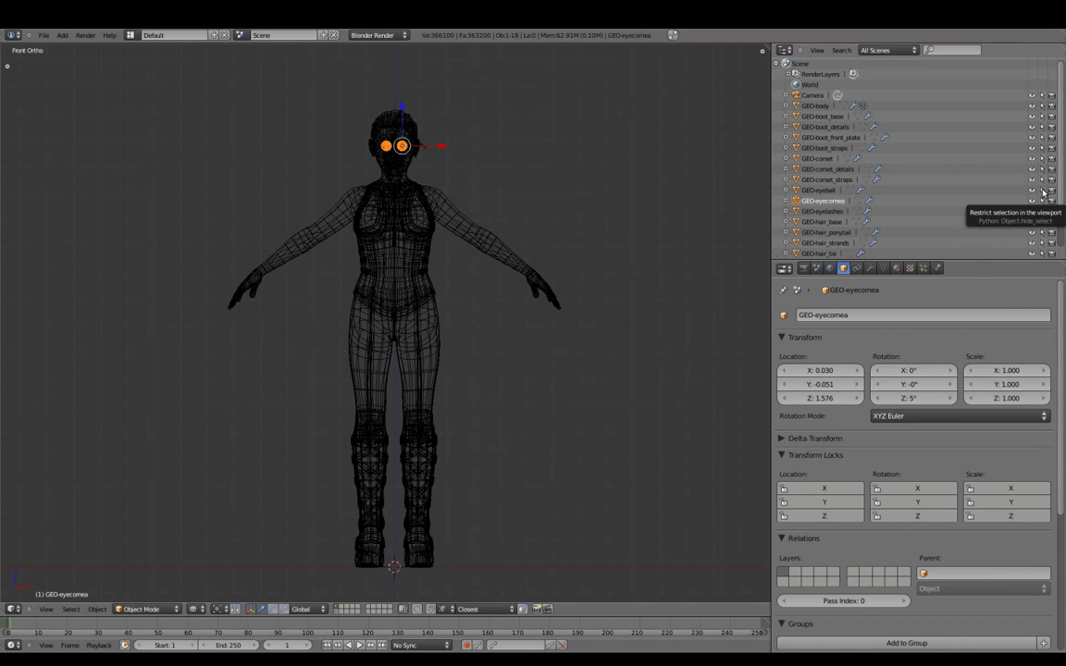
left_click(1042, 199)
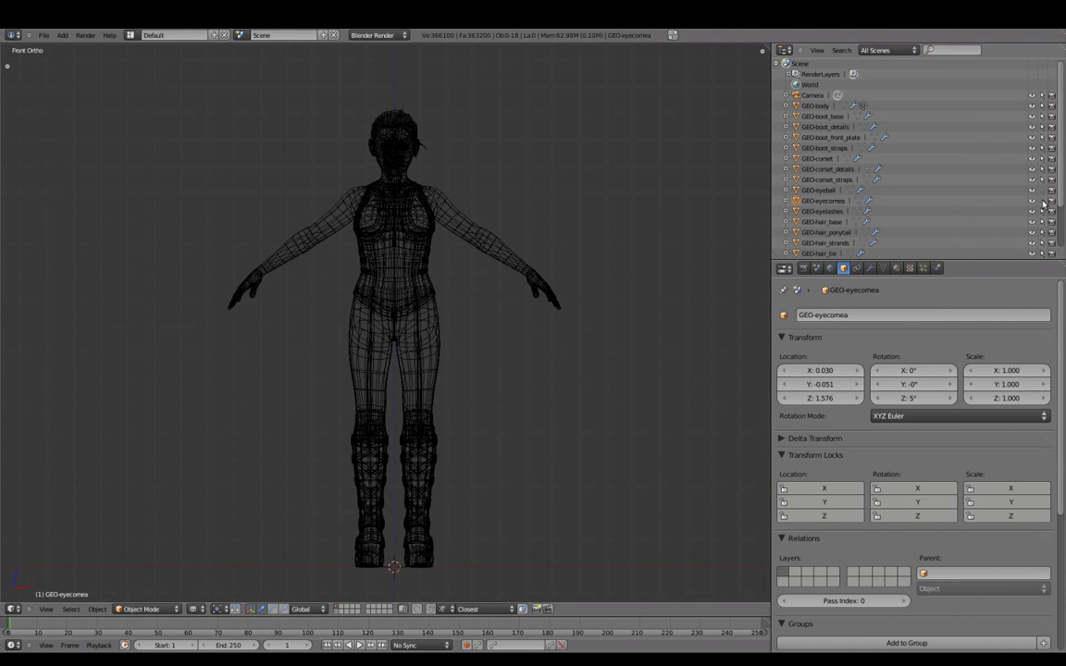
Apply location, rotation and scale to GEO-body's mesh.
right_click(551, 305)
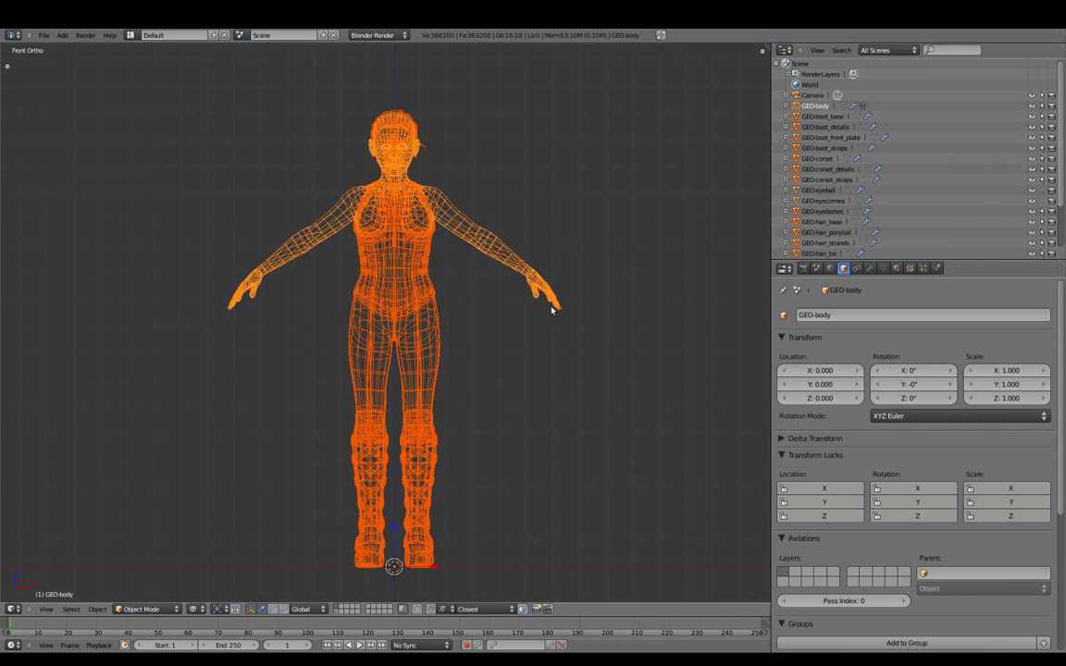
scroll(545, 327, "down", 1)
scroll(560, 335, "up", 2)
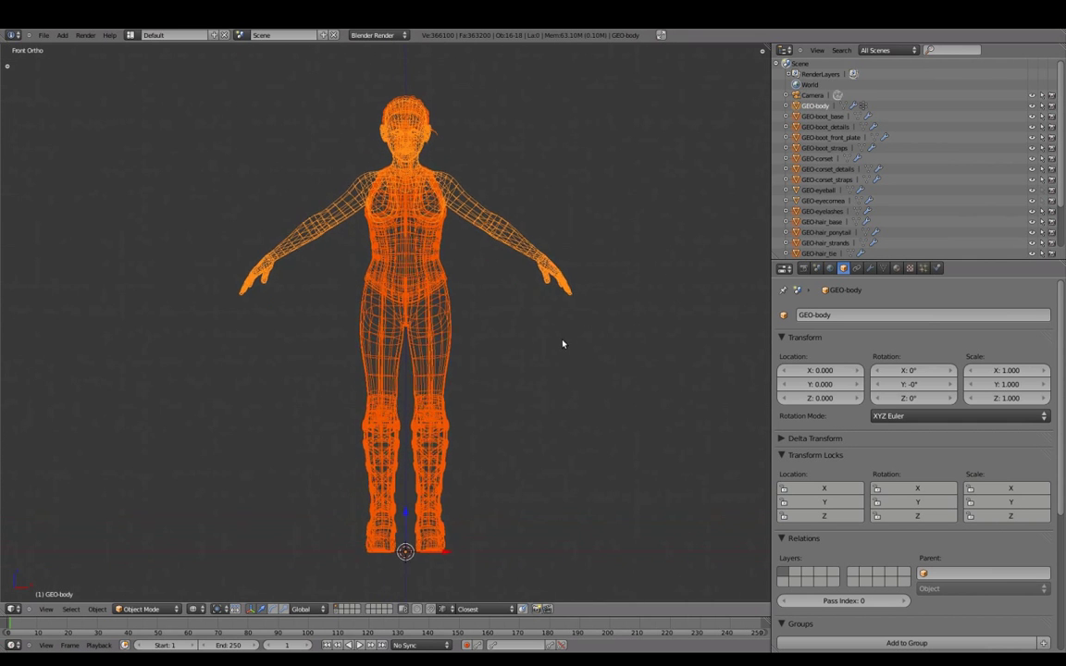
scroll(558, 352, "up", 1)
key("ctrl+a")
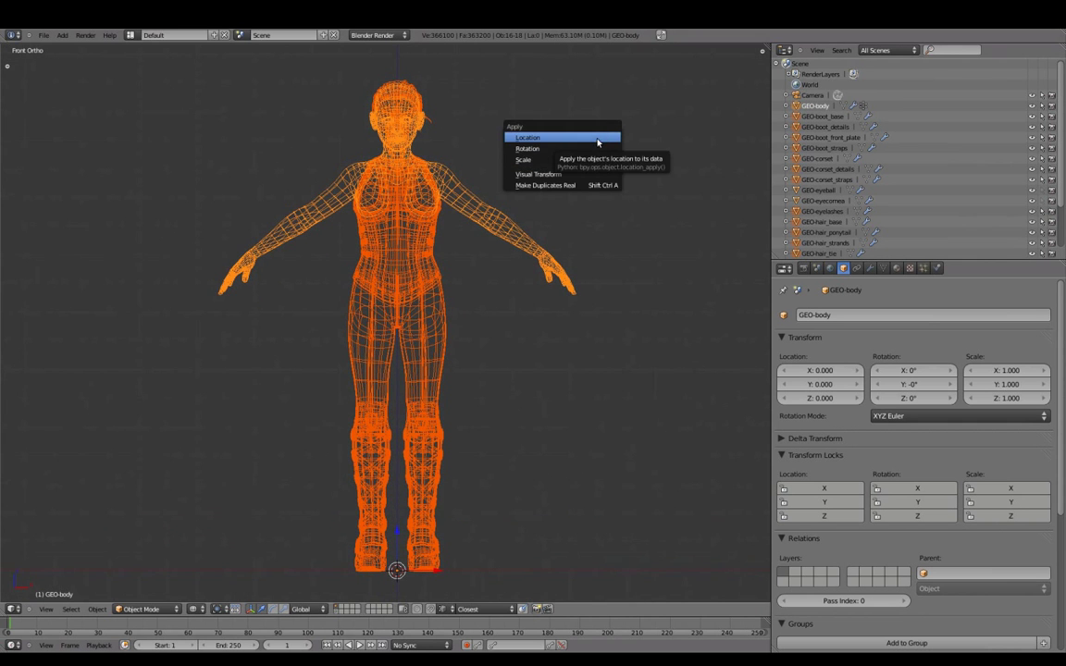
left_click(598, 141)
key("ctrl+a")
left_click(598, 150)
key("ctrl+a")
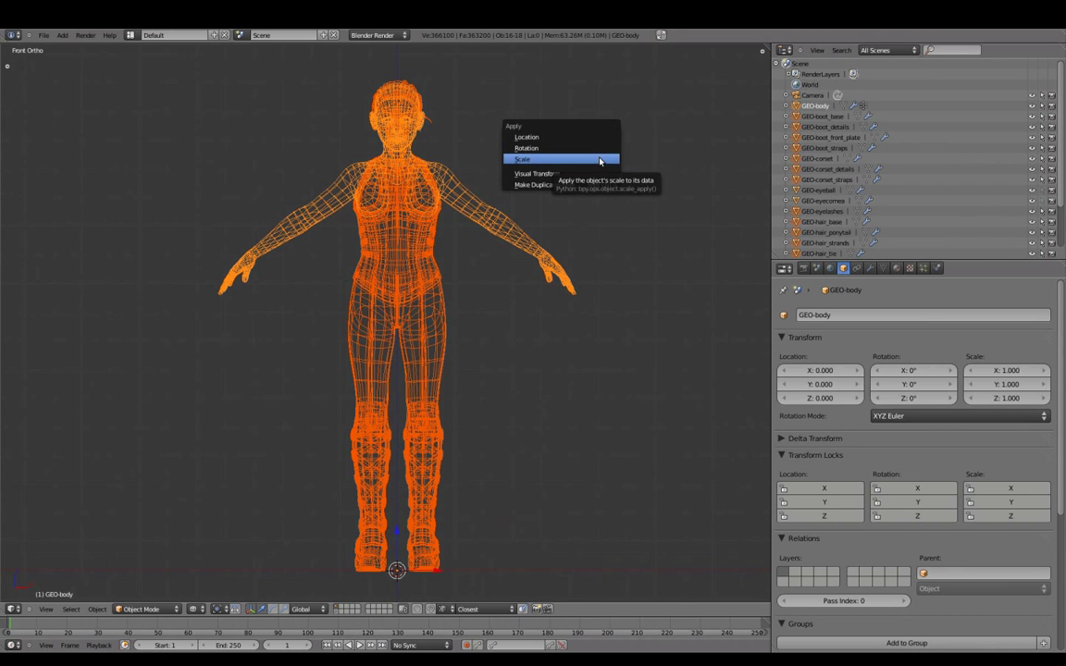
left_click(599, 162)
Check the transforms of GEO-body, the boot objects and the corset objects in the outliner.
key("a")
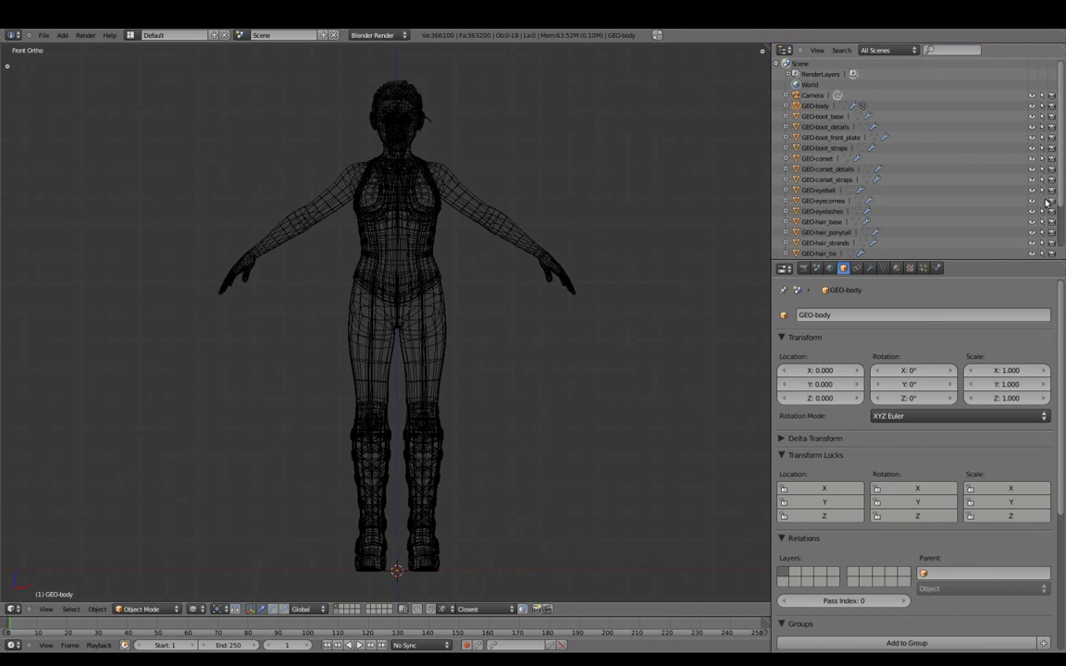
left_click(777, 107)
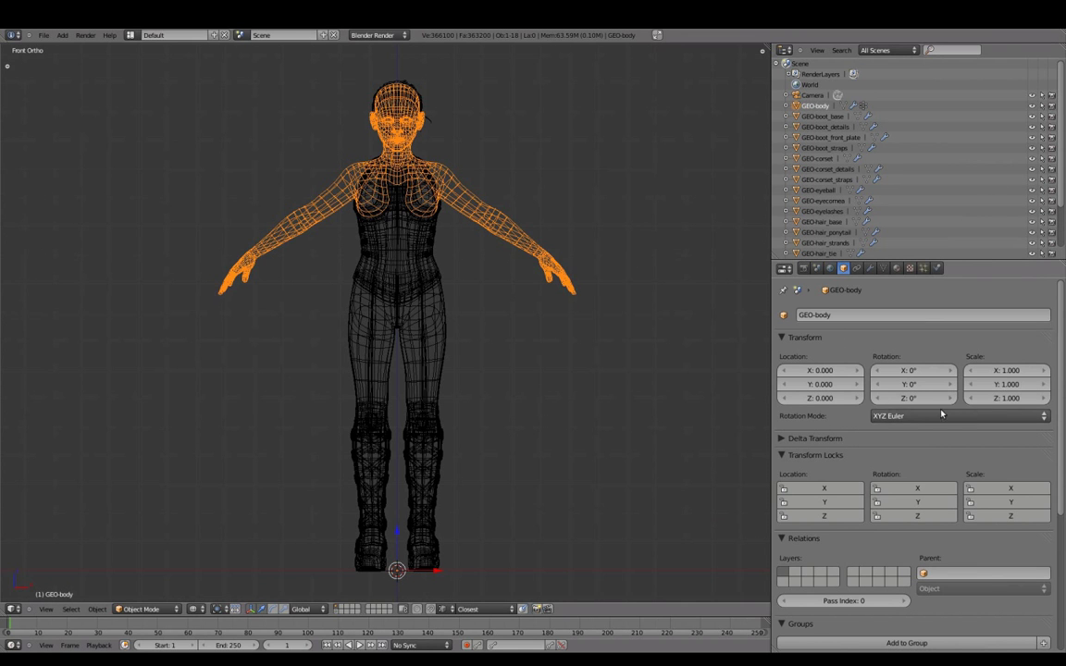
left_click(819, 115)
left_click(822, 127)
left_click(824, 148)
left_click(822, 159)
left_click(827, 168)
left_click(832, 179)
scroll(832, 183, "down", 3)
Check the eye, hair and clothing objects' transforms, then make GEO-body active again.
left_click(824, 138)
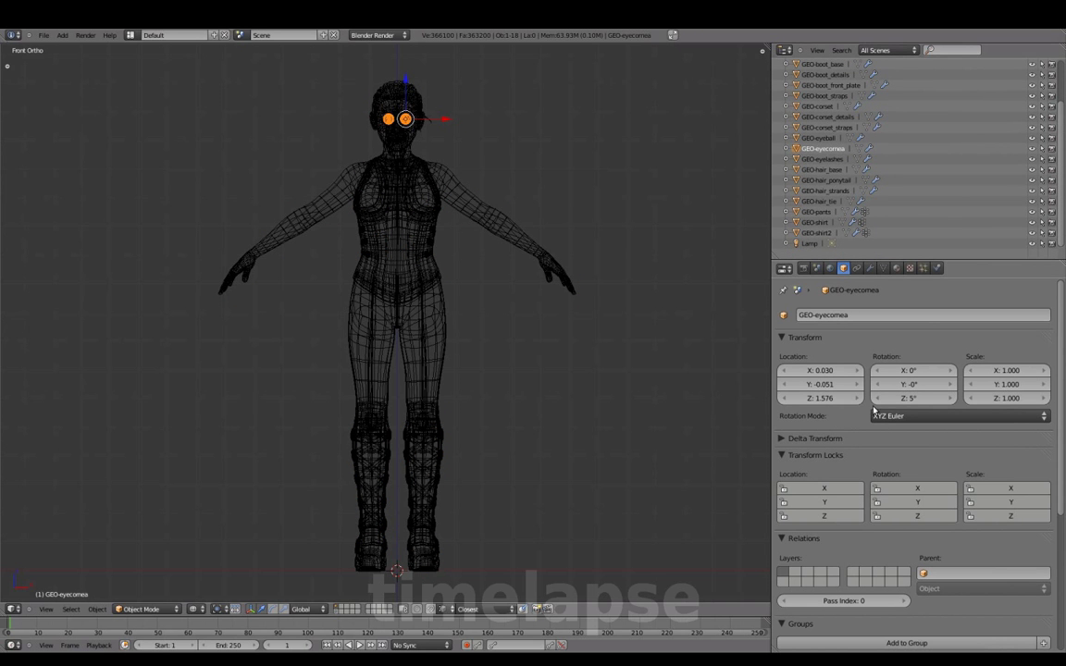
left_click(829, 159)
left_click(832, 169)
left_click(829, 190)
left_click(819, 211)
left_click(819, 222)
left_click(819, 232)
scroll(818, 119, "up", 3)
left_click(815, 106)
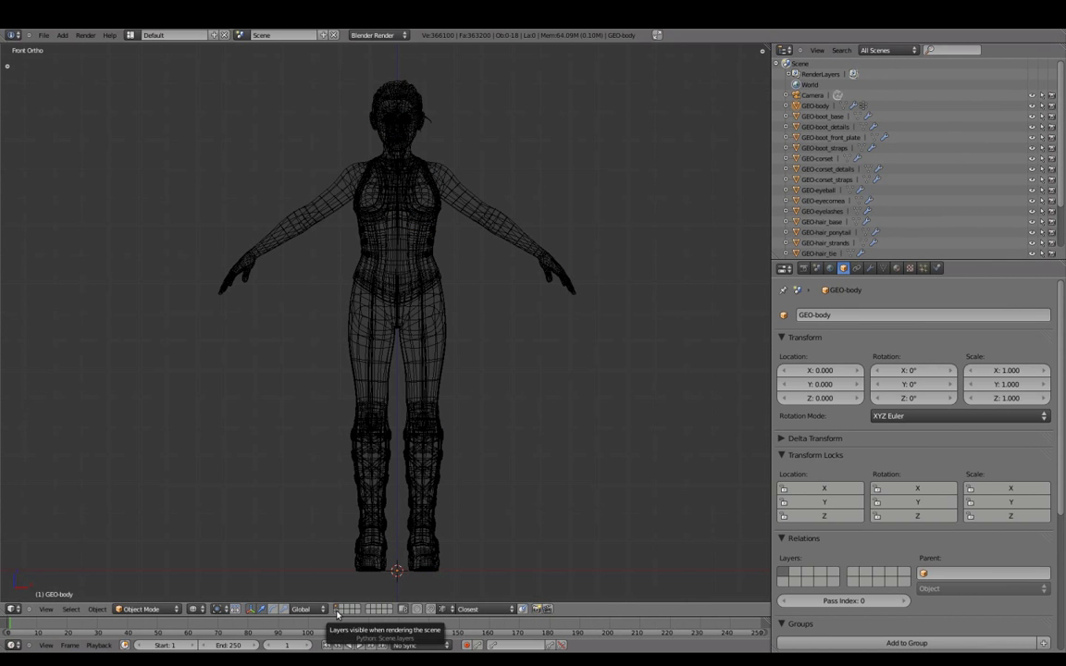
Frame the whole scene and move the camera and lamp off the visible layer.
key("a")
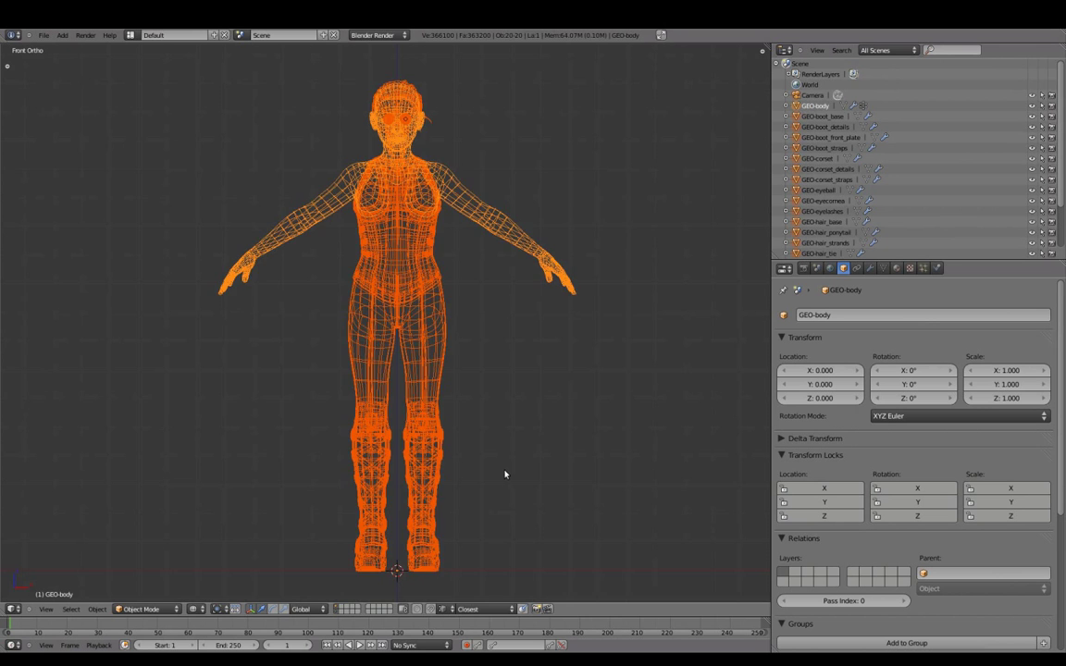
key("Home")
key("a")
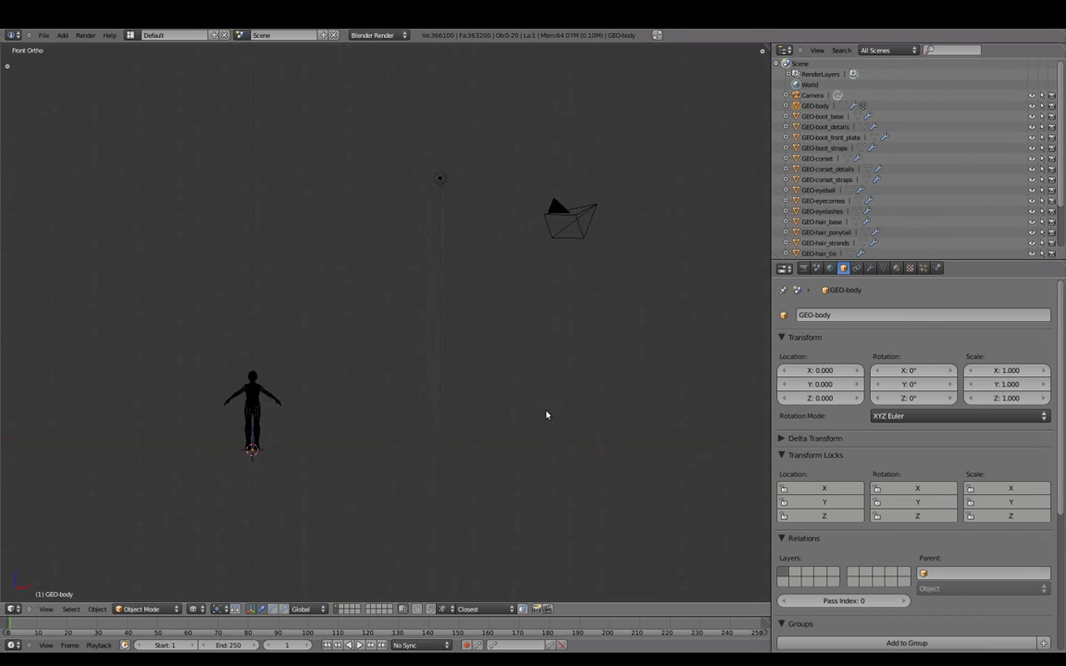
scroll(547, 417, "up", 3)
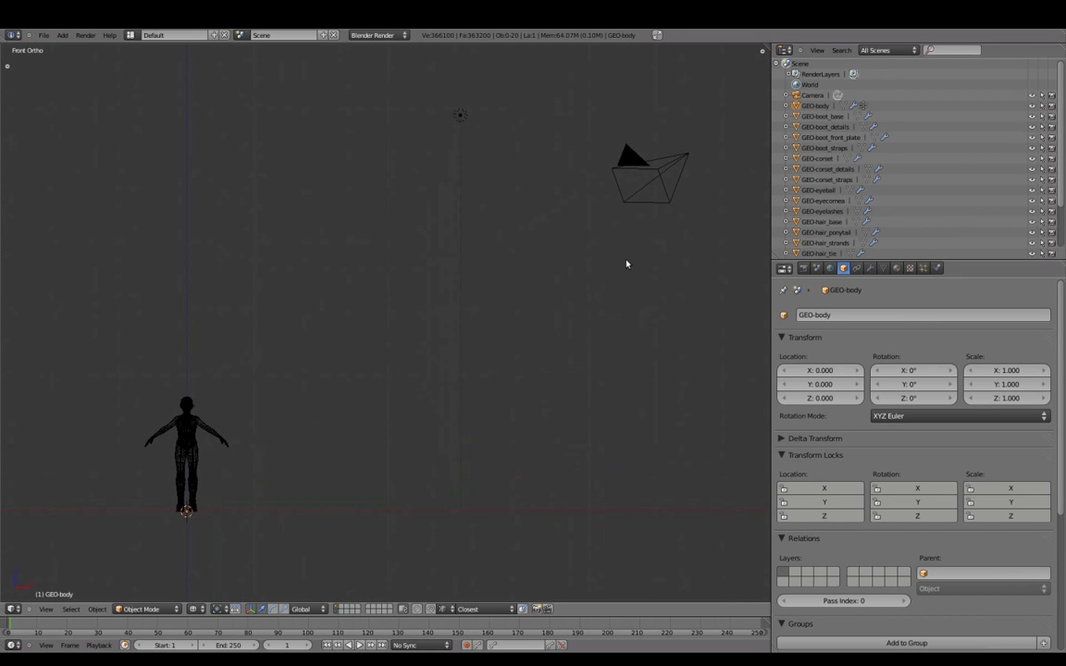
right_click(637, 165)
right_click(463, 117)
key("a")
left_click(338, 609)
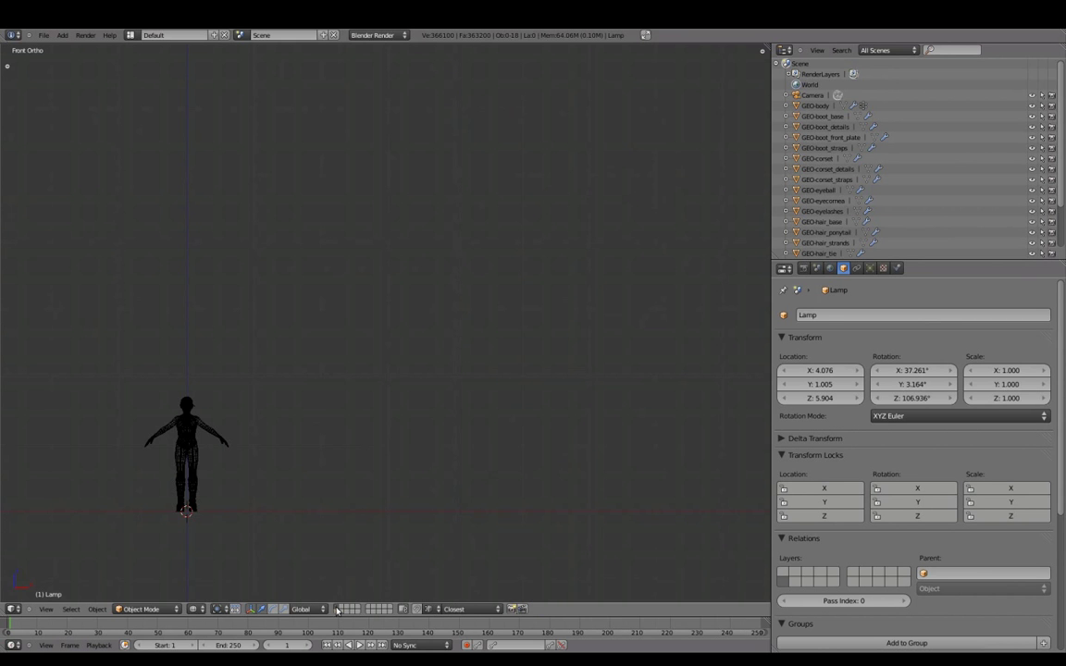
Frame GEO-body in view and switch the character to solid shading.
right_click(228, 441)
key("KP_Decimal")
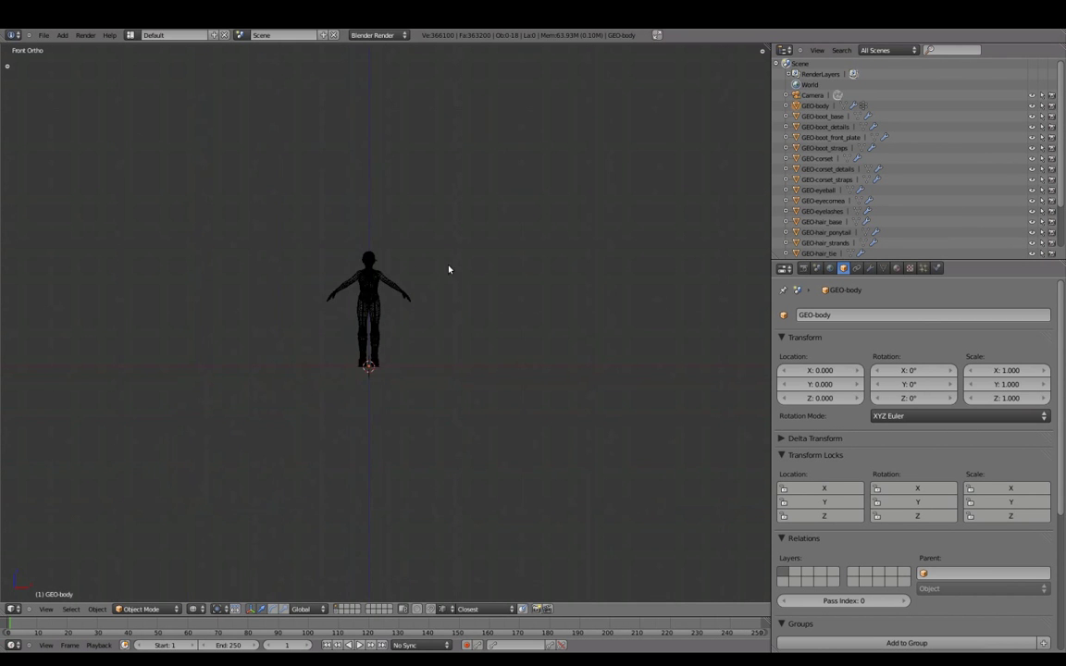
key("a")
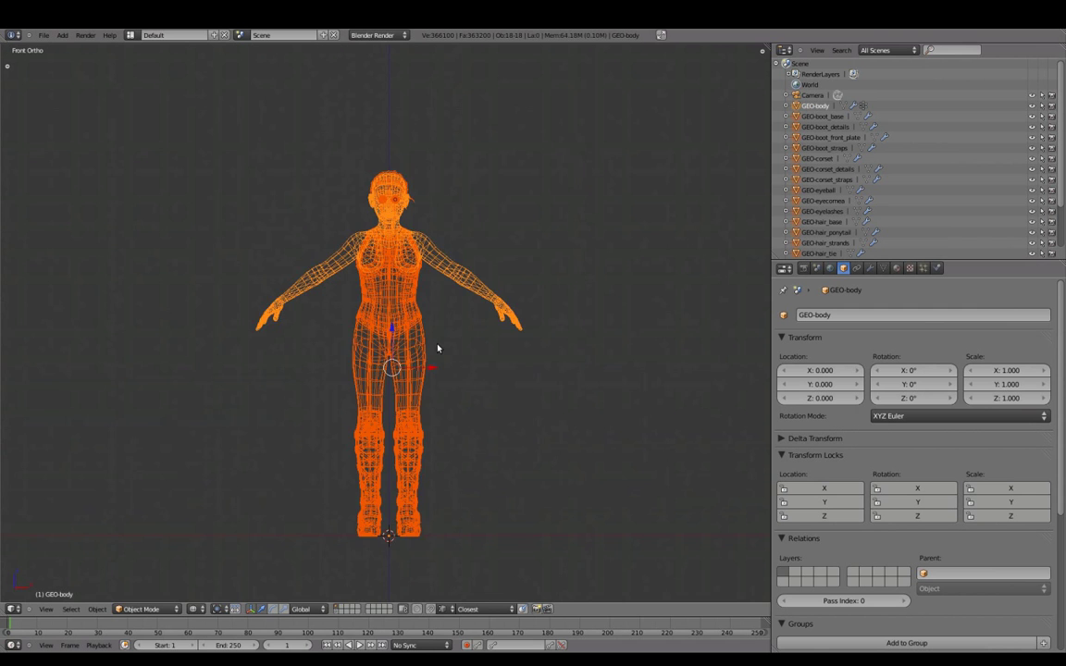
scroll(437, 345, "up", 1)
key("a")
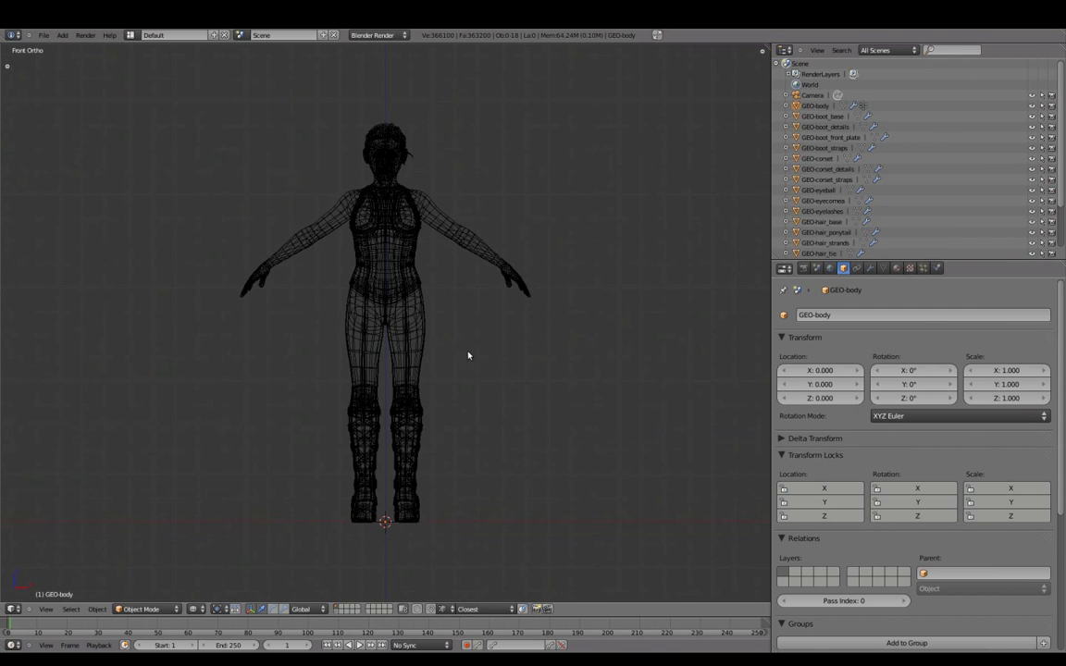
key("z")
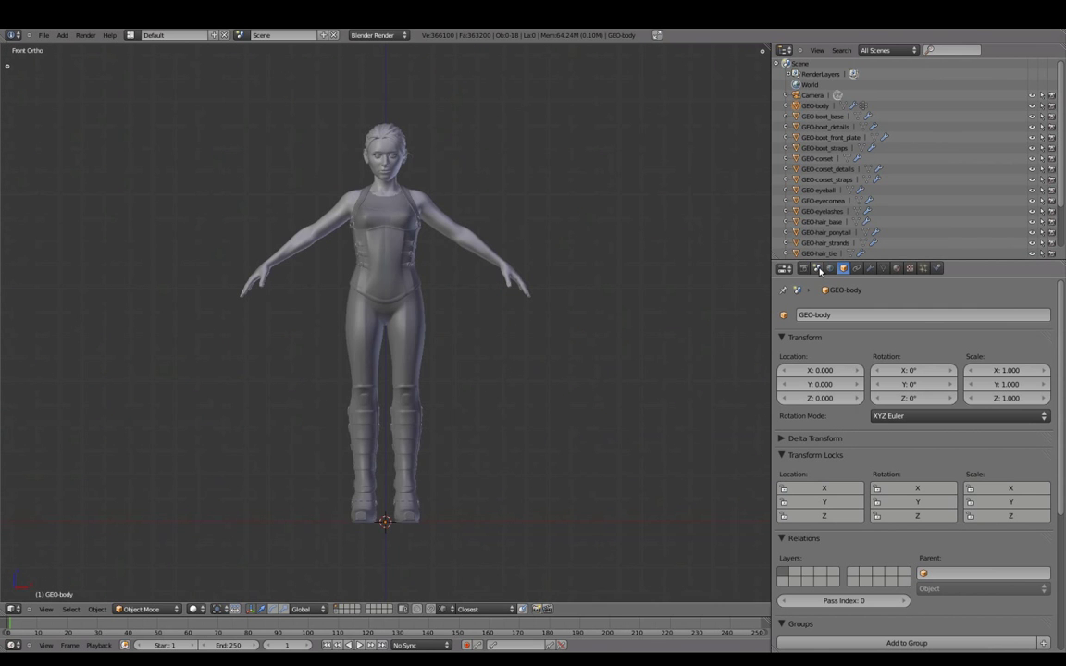
Enable Simplify with Subdivision 0, orbit around the character, then return to Front Ortho view.
left_click(817, 269)
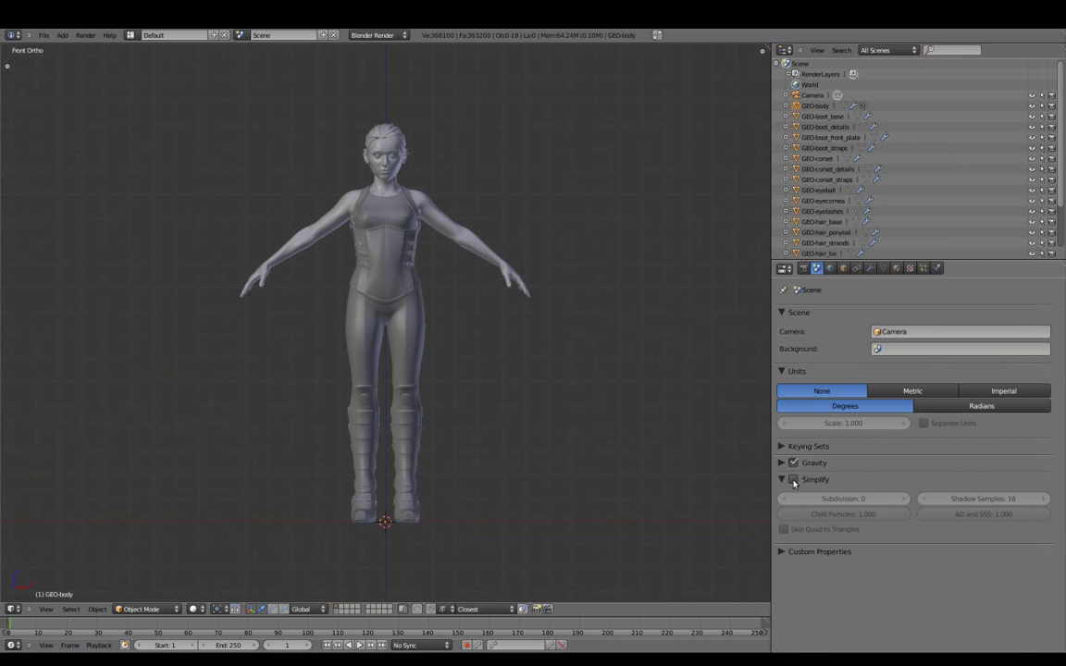
left_click(793, 480)
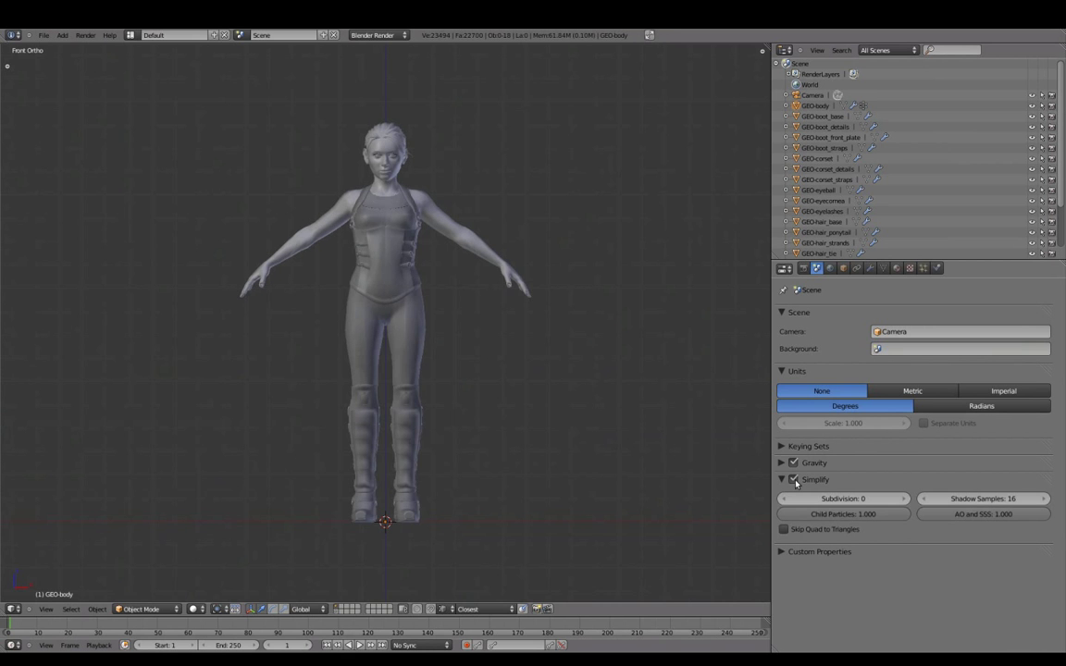
scroll(622, 356, "up", 2)
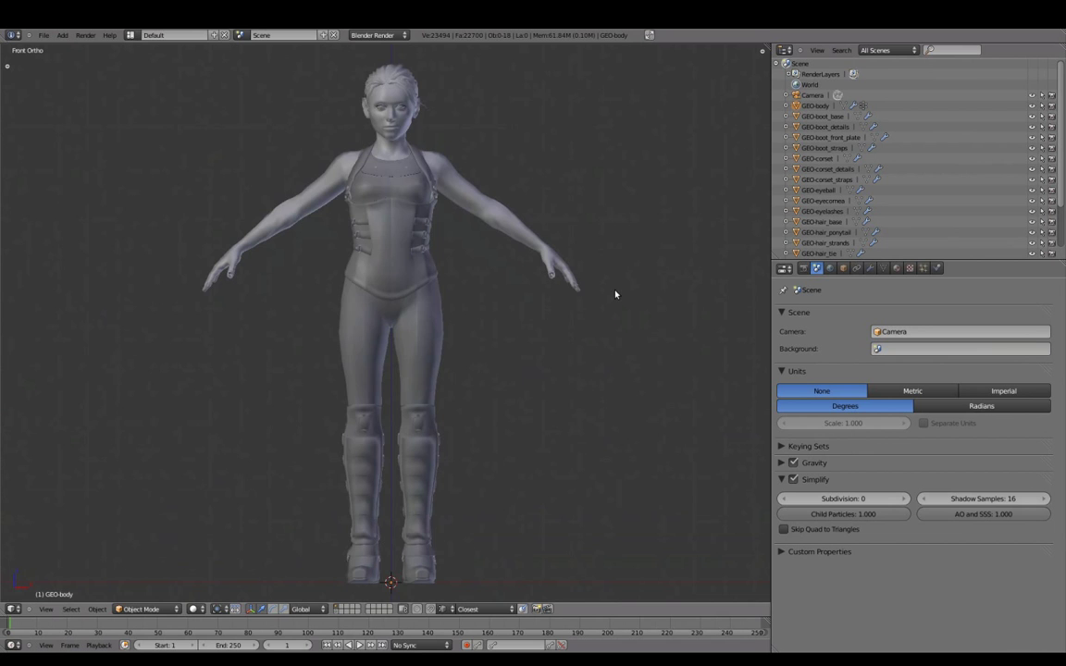
key("KP_6")
key("KP_6")
key("KP_6")
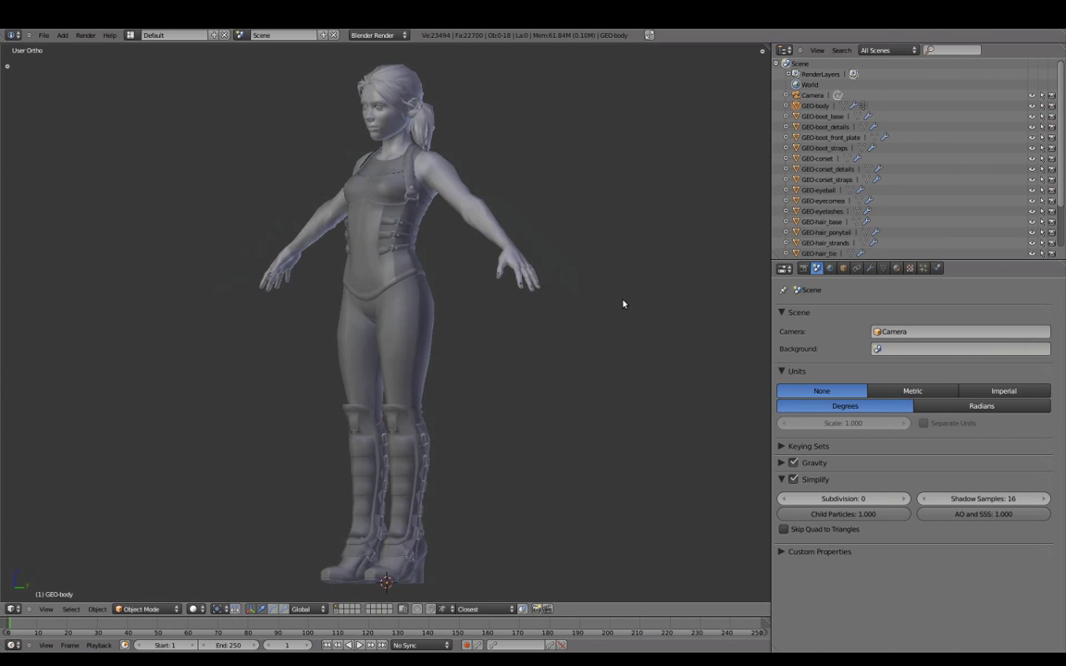
key("KP_1")
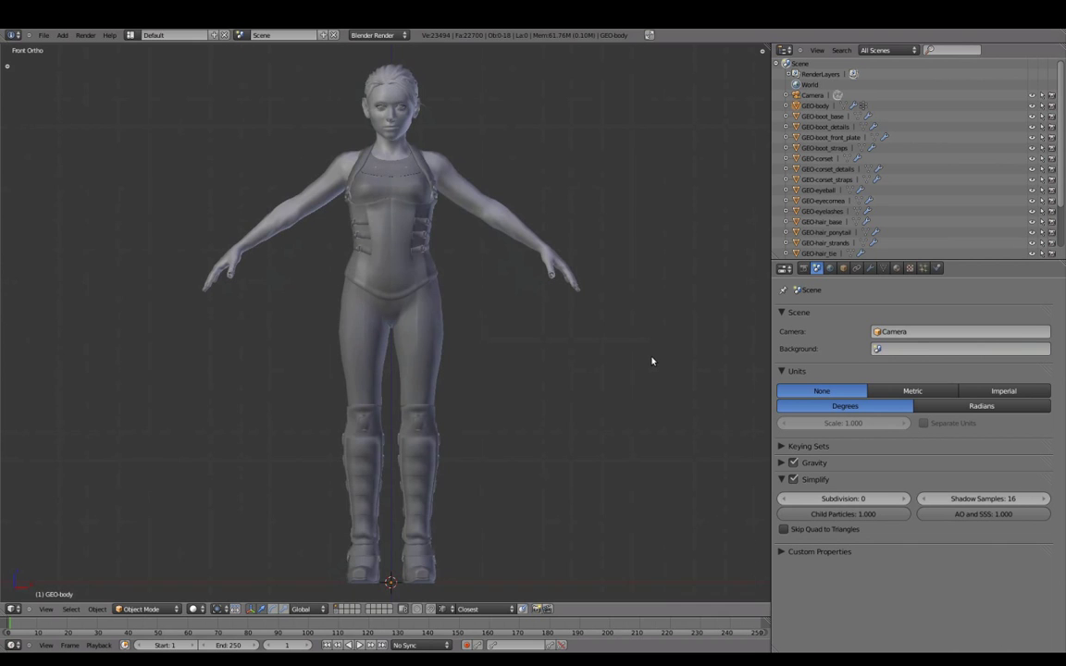